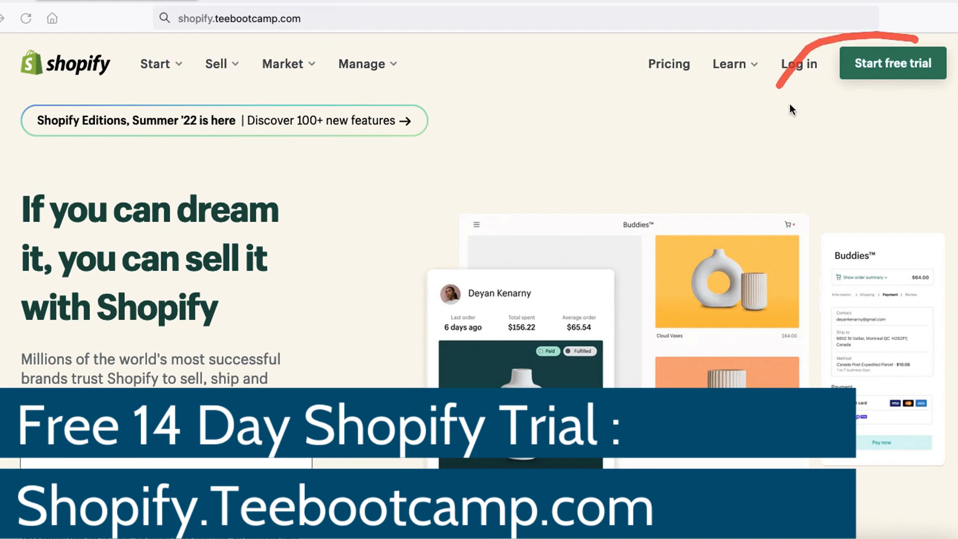
# - Start a Shopify free trial, choose "I'm just starting", and continue with an online store as the place to sell
pyautogui.click(893, 65)
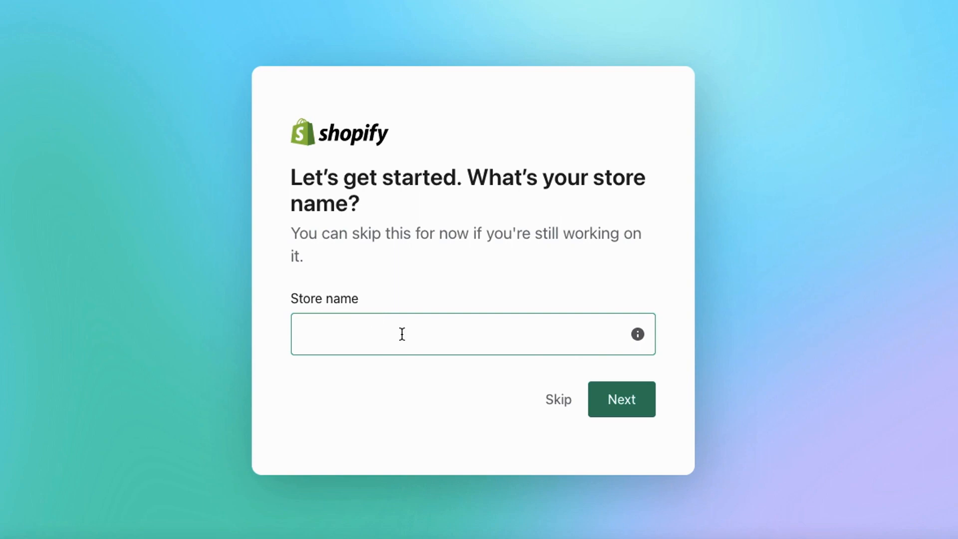
pyautogui.click(620, 399)
pyautogui.click(150, 220)
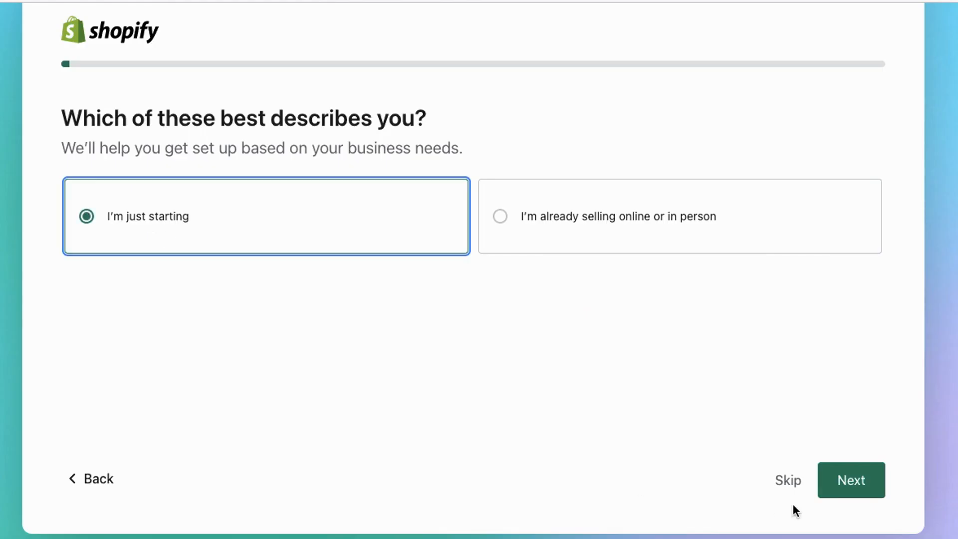
pyautogui.click(862, 492)
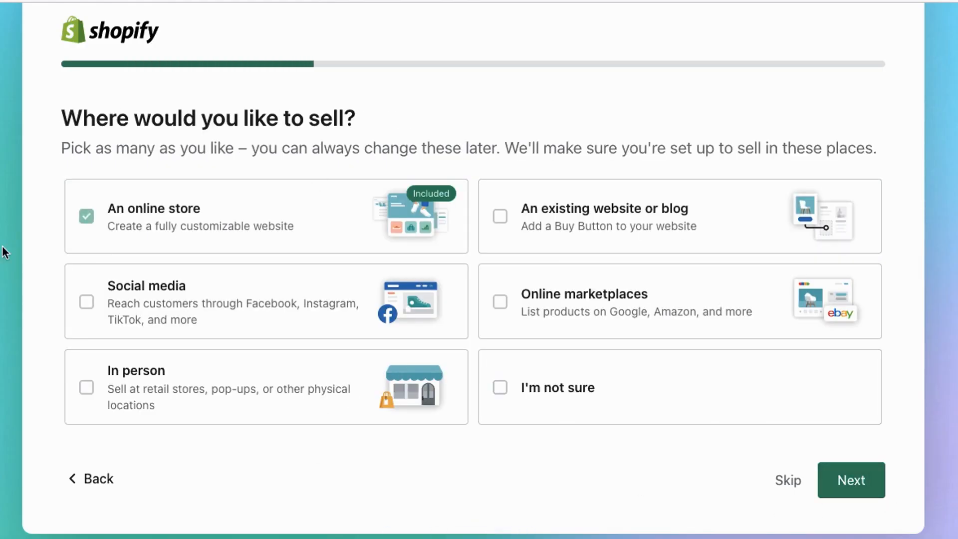
pyautogui.click(844, 486)
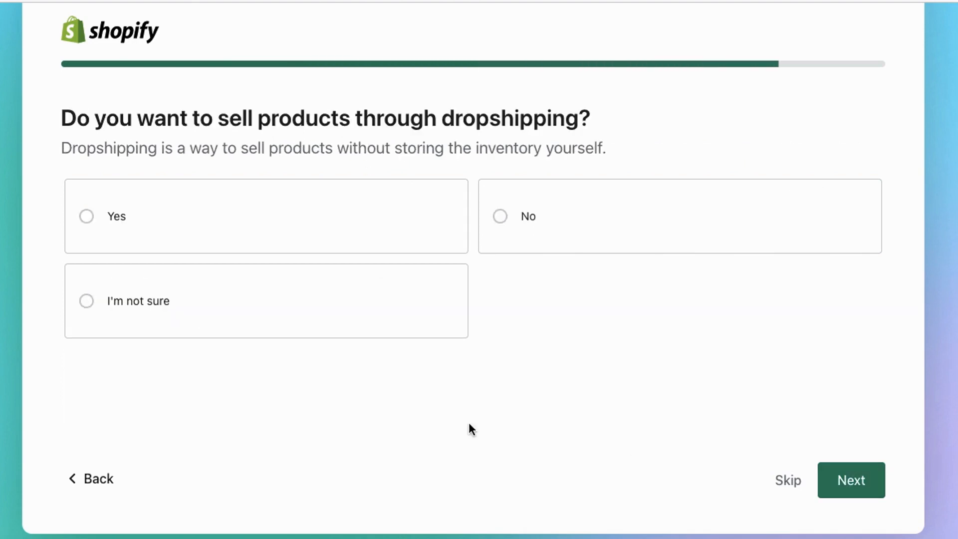
# - Answer Yes to selling products through dropshipping and accept United States as the business location
pyautogui.scroll(-1, 436, 141)
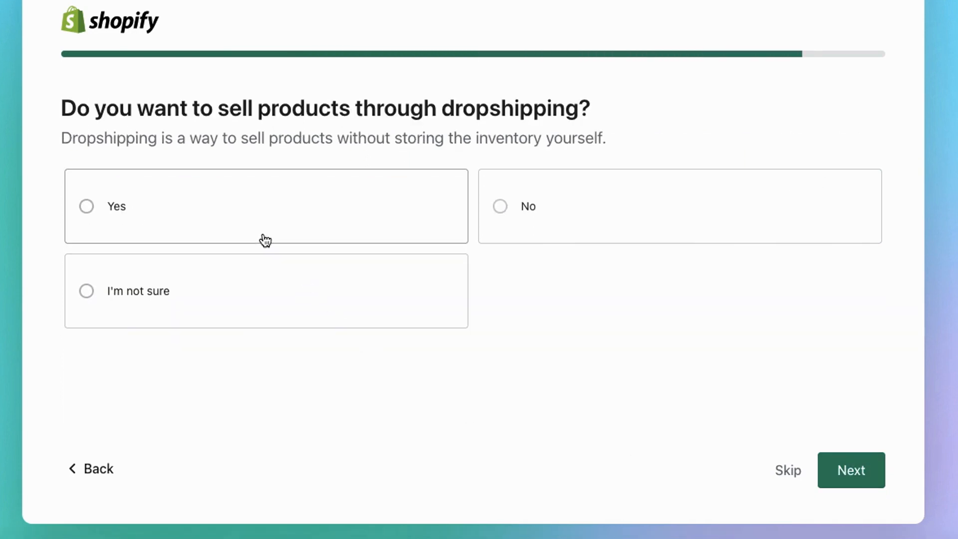
pyautogui.click(235, 224)
pyautogui.click(848, 478)
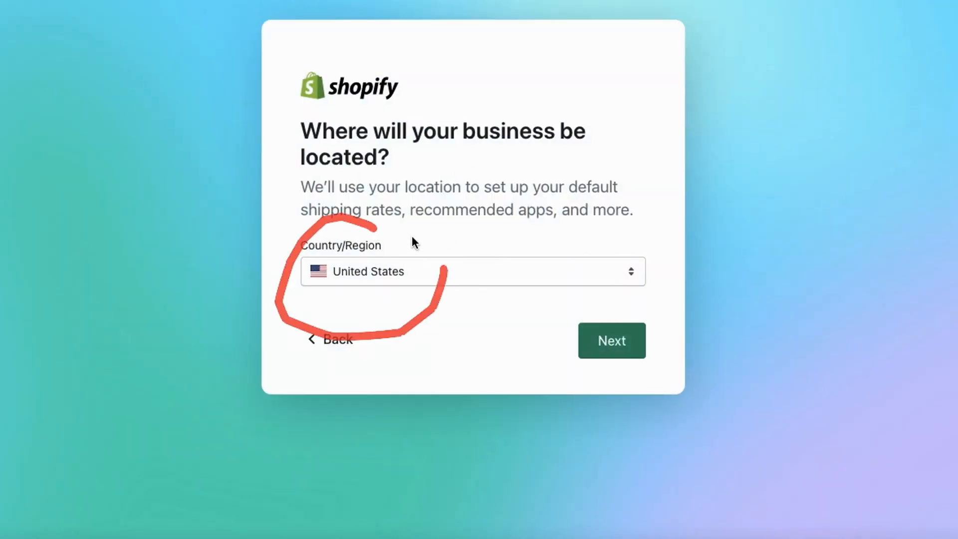
pyautogui.click(626, 358)
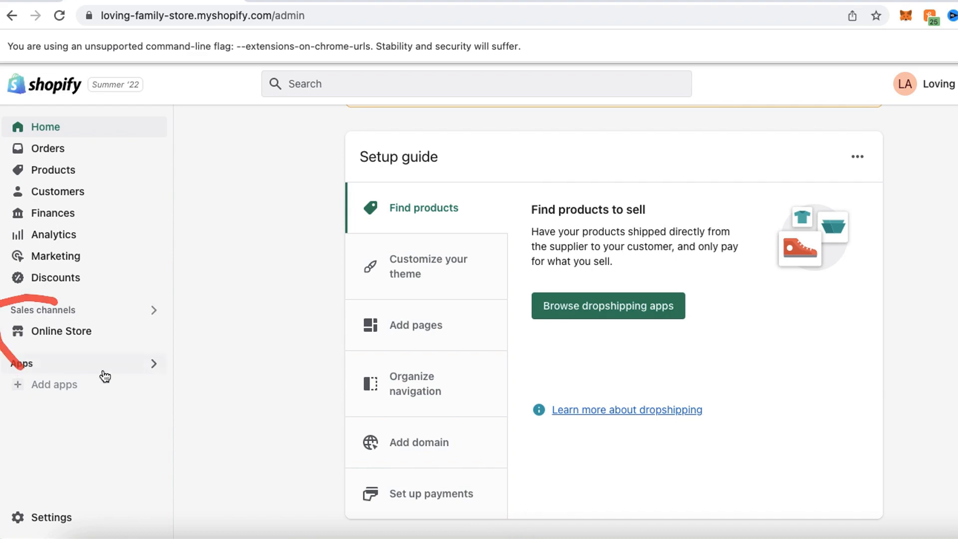
# - Go to the online store's themes and open the current Dawn theme for customization
pyautogui.click(55, 331)
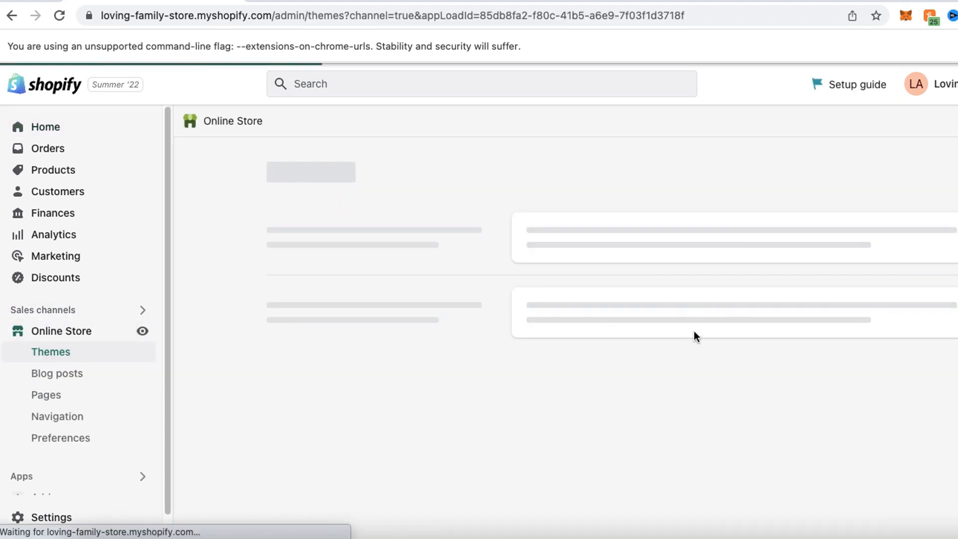
pyautogui.scroll(-2, 695, 345)
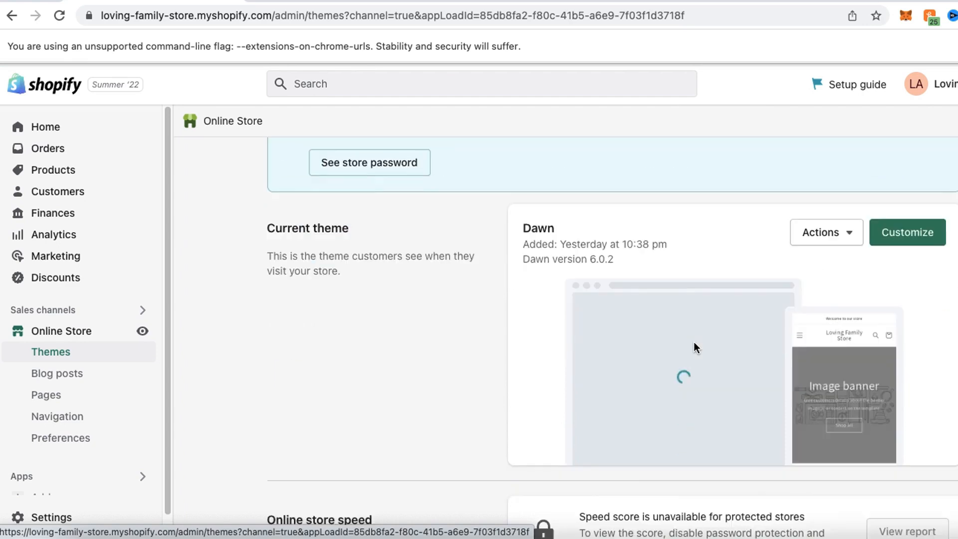
pyautogui.scroll(-3, 555, 295)
pyautogui.scroll(1, 556, 295)
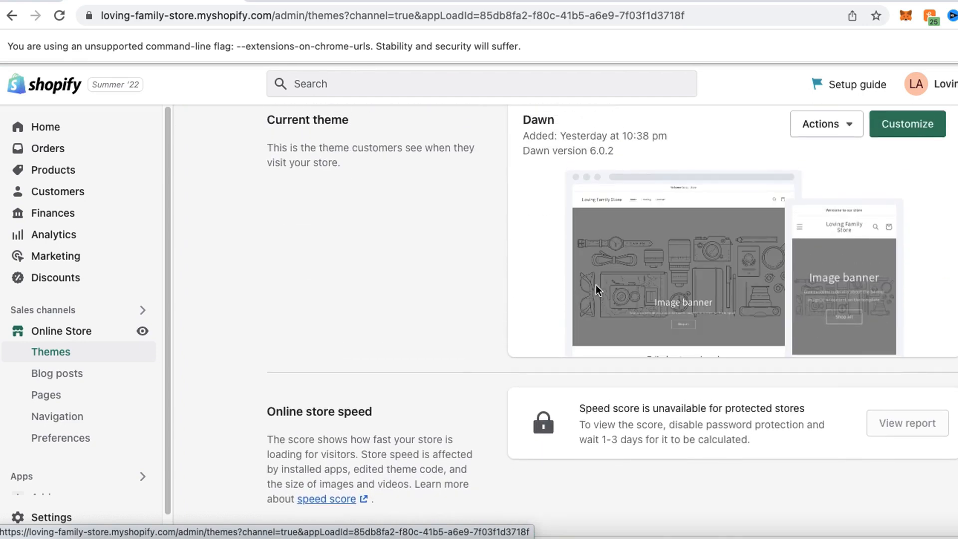
pyautogui.scroll(1, 507, 149)
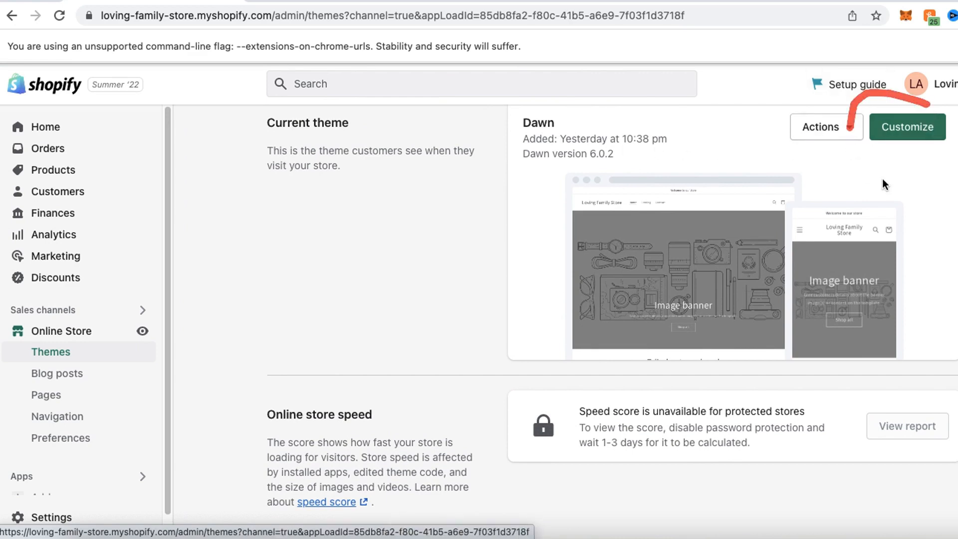
pyautogui.click(893, 127)
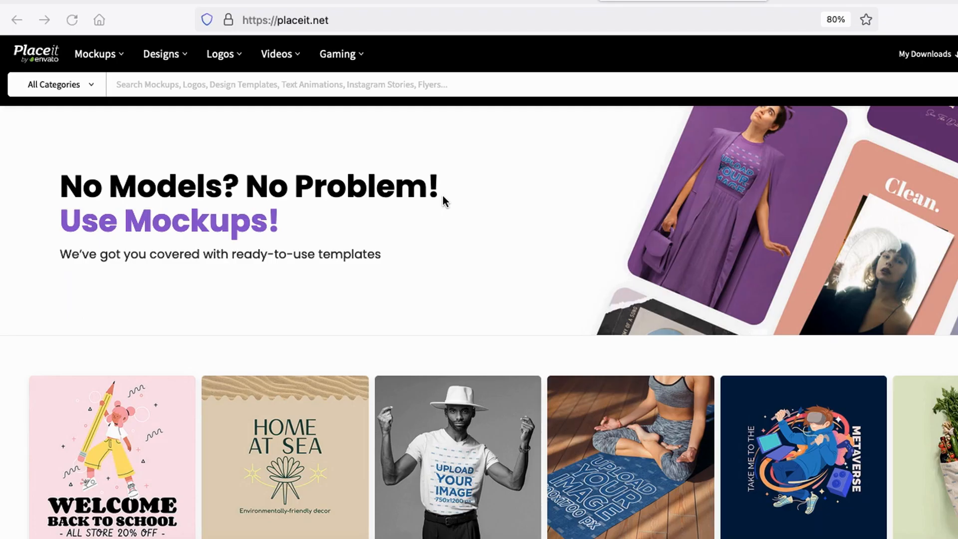
# - Switch to Placeit, open its logo maker, and submit "Loving Family Store" as the company name
pyautogui.click(220, 54)
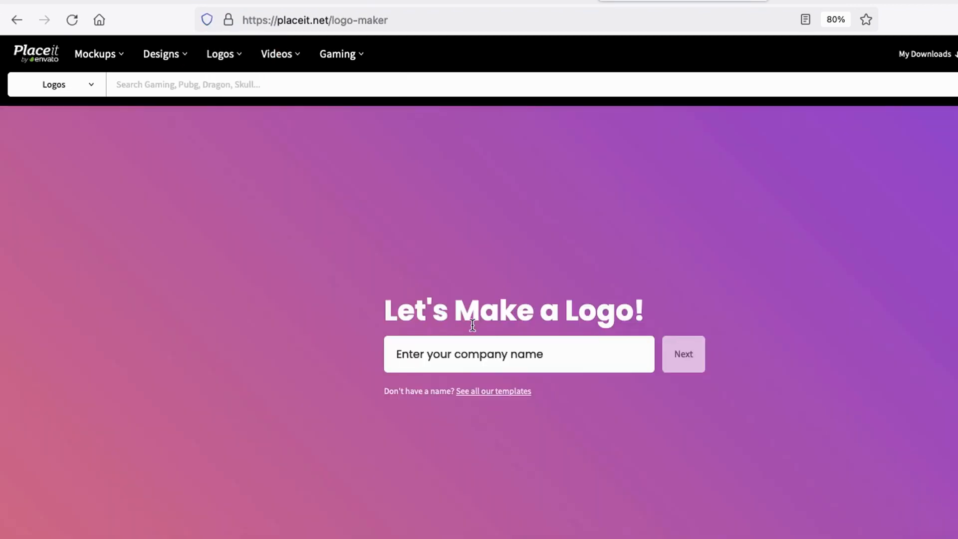
pyautogui.click(428, 353)
pyautogui.write('Loving')
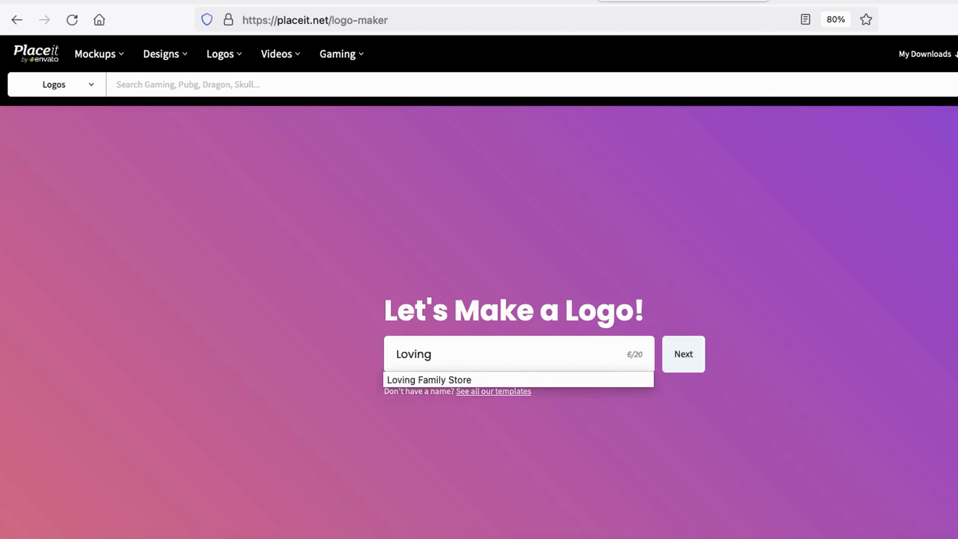
pyautogui.click(601, 381)
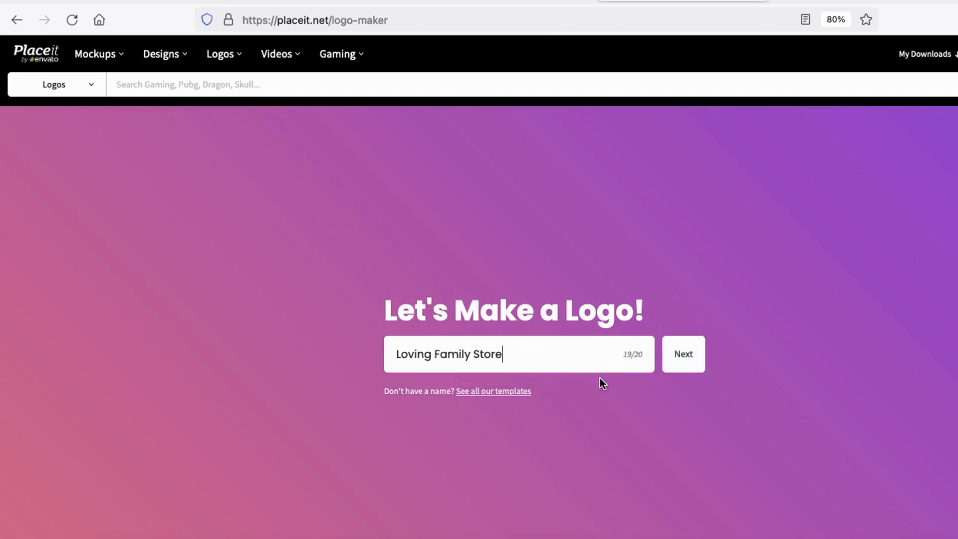
pyautogui.click(687, 359)
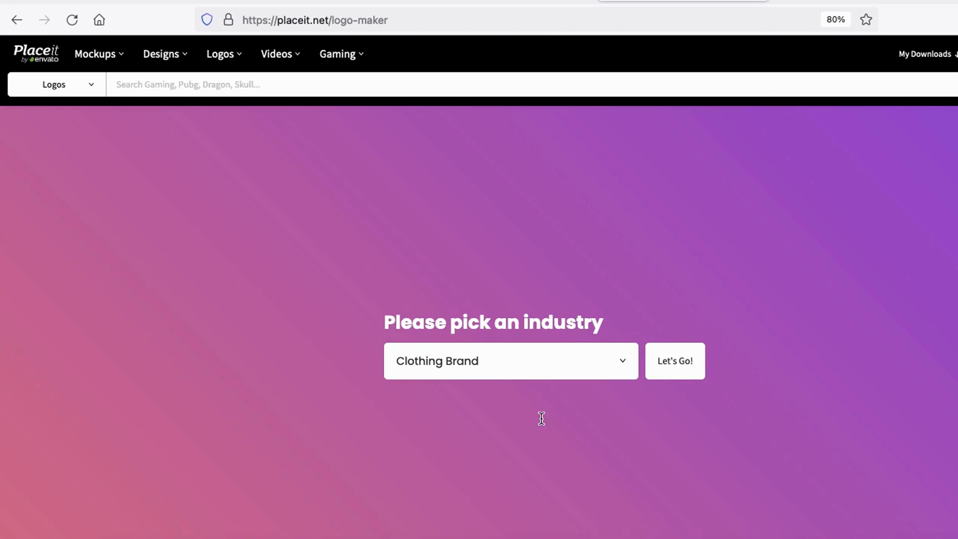
# - Choose Jewelry as the industry and generate the logo designs
pyautogui.click(714, 537)
pyautogui.moveTo(444, 303)
pyautogui.mouseDown()
pyautogui.moveTo(371, 404)
pyautogui.moveTo(490, 318)
pyautogui.moveTo(432, 304)
pyautogui.mouseUp()
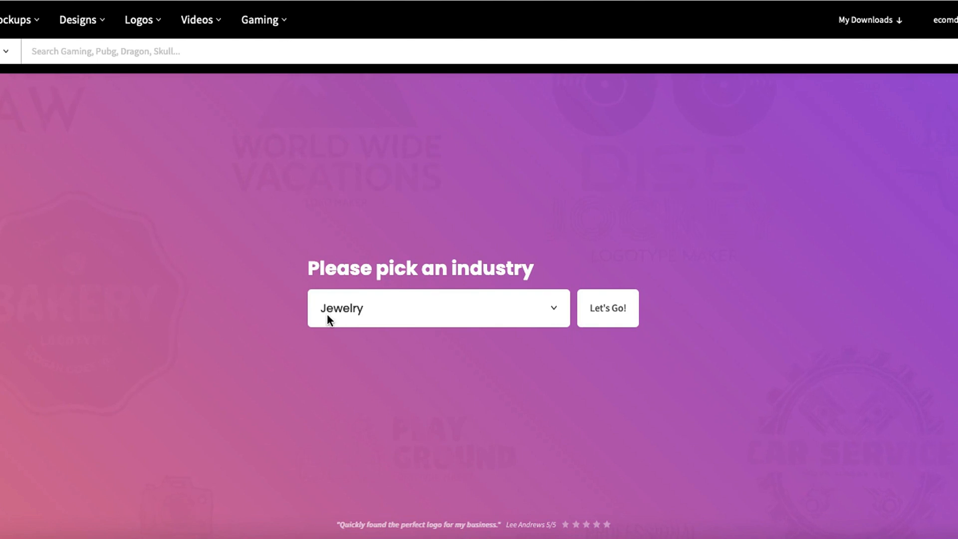
pyautogui.moveTo(627, 271)
pyautogui.mouseDown()
pyautogui.moveTo(547, 300)
pyautogui.moveTo(651, 354)
pyautogui.moveTo(623, 254)
pyautogui.moveTo(568, 257)
pyautogui.mouseUp()
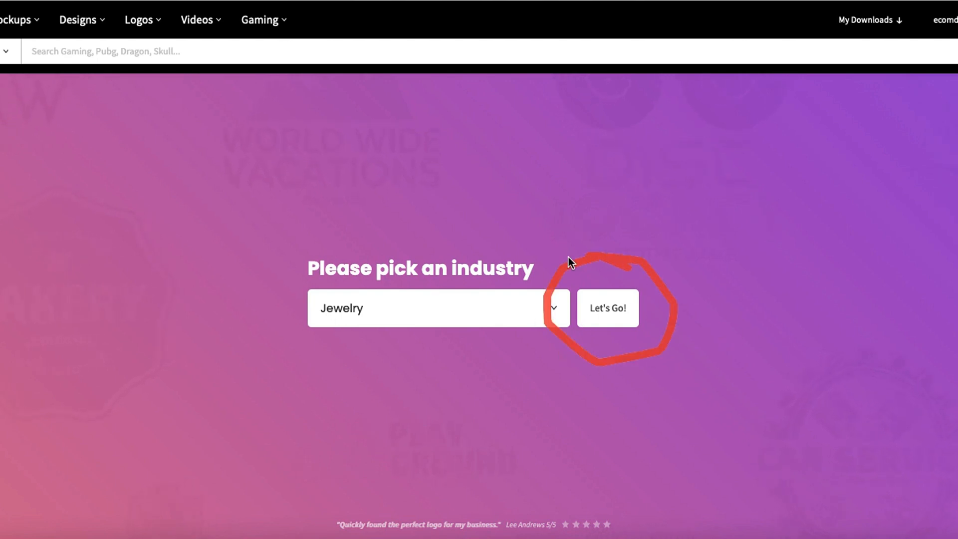
pyautogui.click(630, 310)
# - Search the logo graphics for jewelry and apply the sparkling diamond with leaves to the designs
pyautogui.moveTo(677, 109)
pyautogui.mouseDown()
pyautogui.moveTo(589, 221)
pyautogui.moveTo(621, 137)
pyautogui.mouseUp()
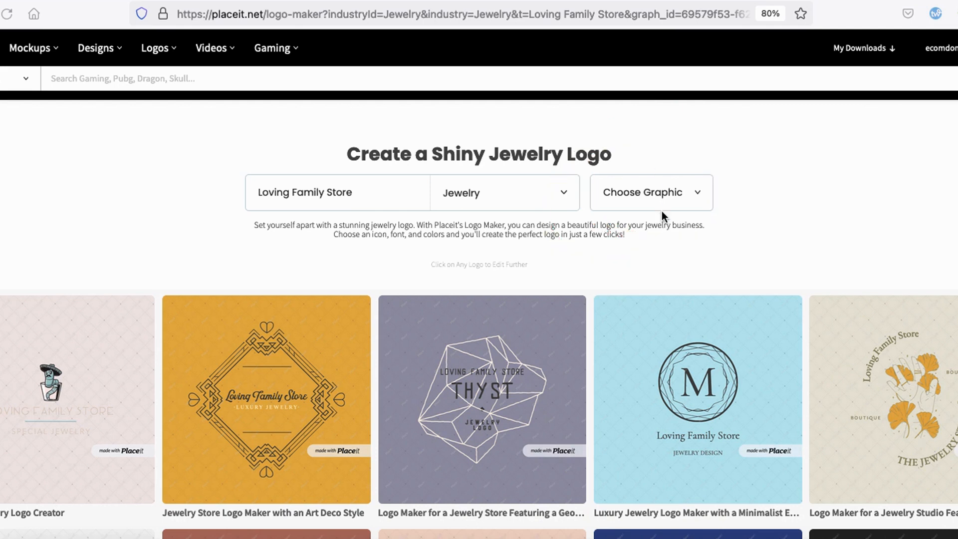
pyautogui.click(666, 192)
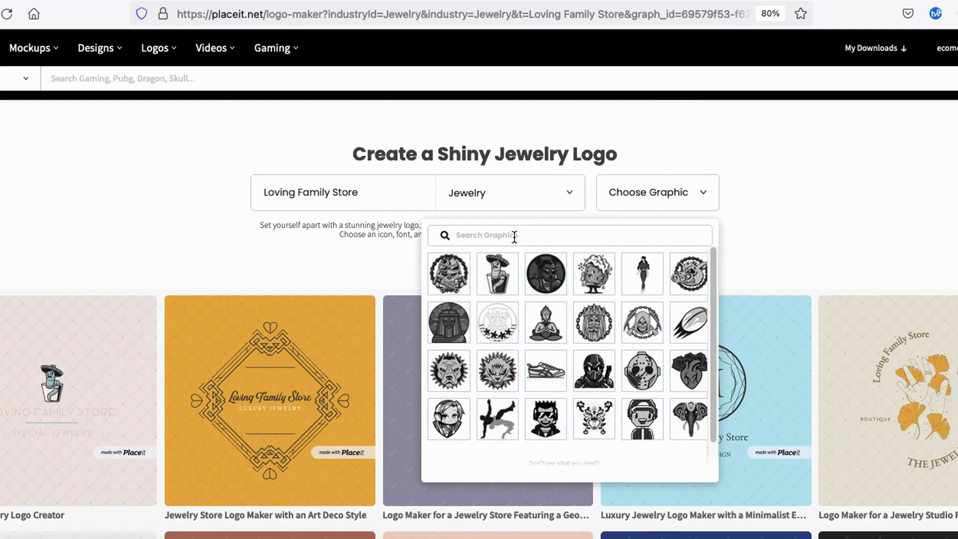
pyautogui.write('jew')
pyautogui.click(688, 323)
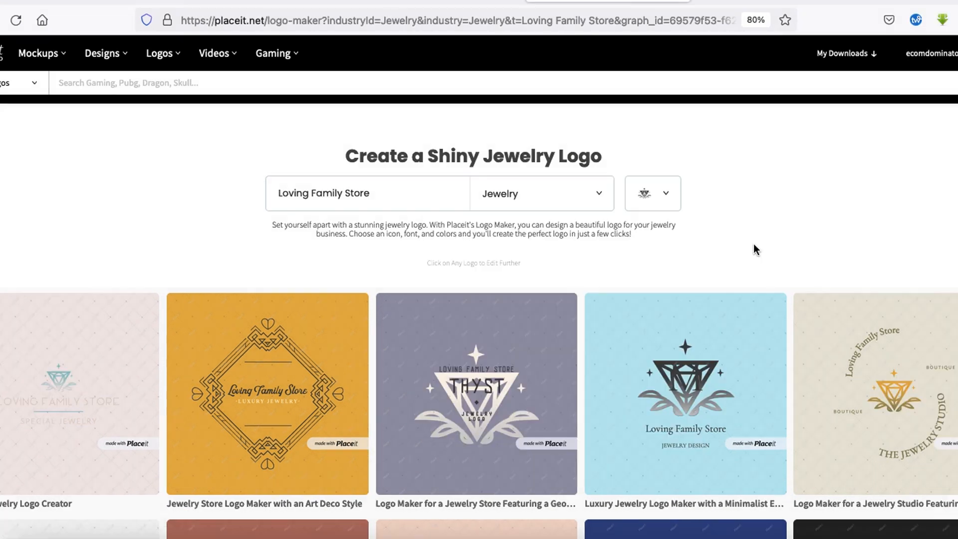
# - Browse the generated jewelry logos and open the black template with the gold sparkling diamond for editing
pyautogui.scroll(-5, 597, 278)
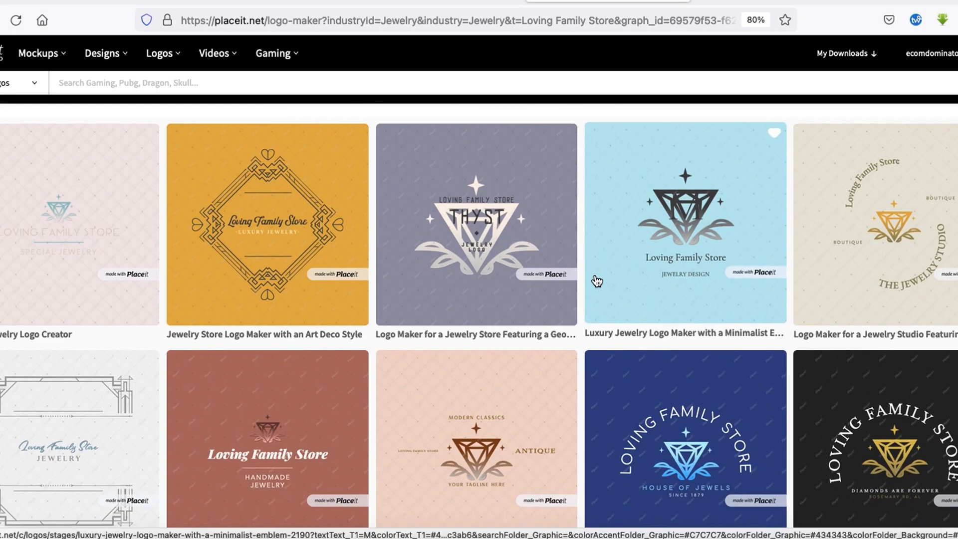
pyautogui.scroll(-6, 612, 274)
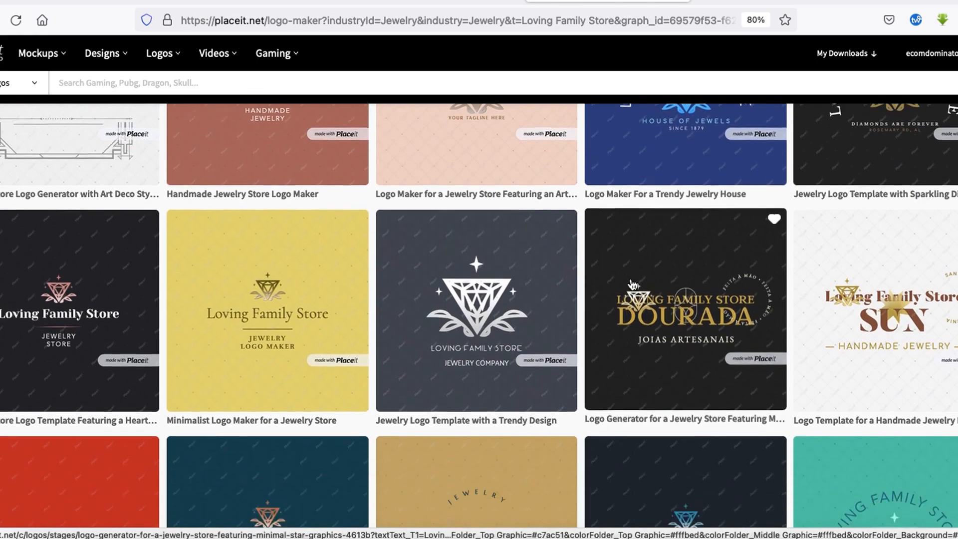
pyautogui.scroll(2, 620, 276)
pyautogui.click(638, 536)
pyautogui.moveTo(947, 179)
pyautogui.mouseDown()
pyautogui.moveTo(868, 342)
pyautogui.moveTo(914, 188)
pyautogui.mouseUp()
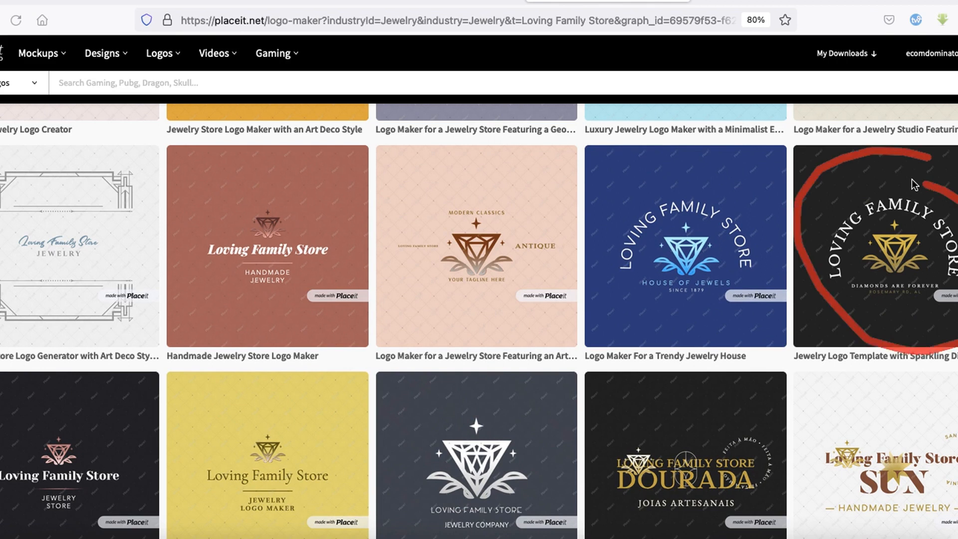
pyautogui.click(892, 237)
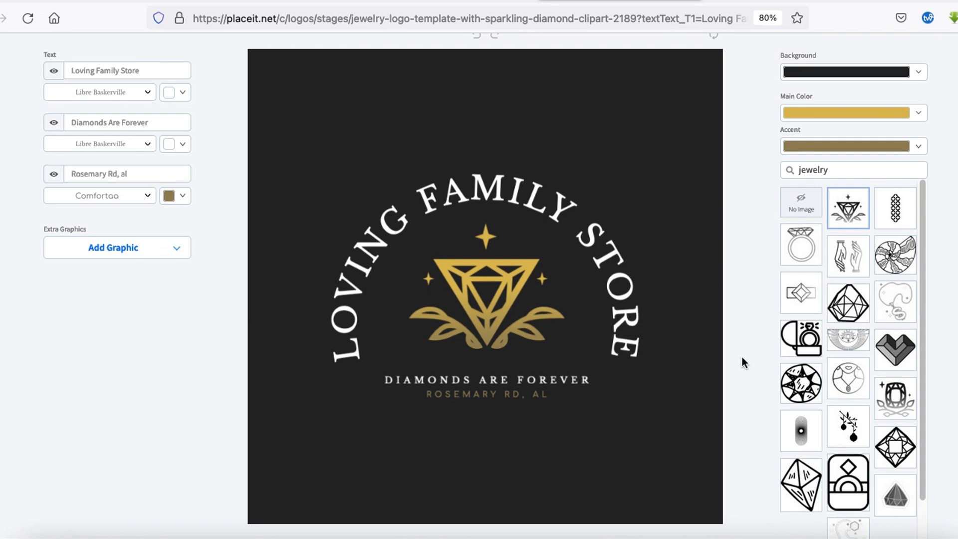
pyautogui.click(618, 526)
pyautogui.moveTo(70, 36)
pyautogui.mouseDown()
pyautogui.moveTo(34, 200)
pyautogui.moveTo(154, 50)
pyautogui.mouseUp()
pyautogui.moveTo(821, 36)
pyautogui.mouseDown()
pyautogui.moveTo(743, 138)
pyautogui.moveTo(854, 51)
pyautogui.mouseUp()
pyautogui.click(873, 188)
pyautogui.moveTo(859, 189)
pyautogui.mouseDown()
pyautogui.moveTo(771, 459)
pyautogui.moveTo(803, 498)
pyautogui.moveTo(936, 475)
pyautogui.moveTo(938, 287)
pyautogui.moveTo(915, 184)
pyautogui.moveTo(863, 192)
pyautogui.mouseUp()
pyautogui.press('Escape')
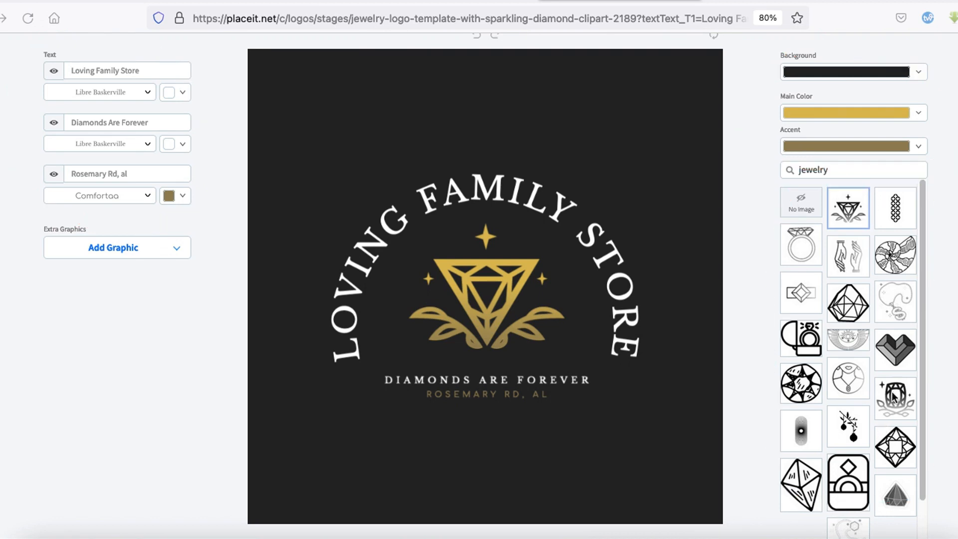
# - Recolor the arched "Loving Family Store" text black and set the logo background to white
pyautogui.scroll(2, 798, 100)
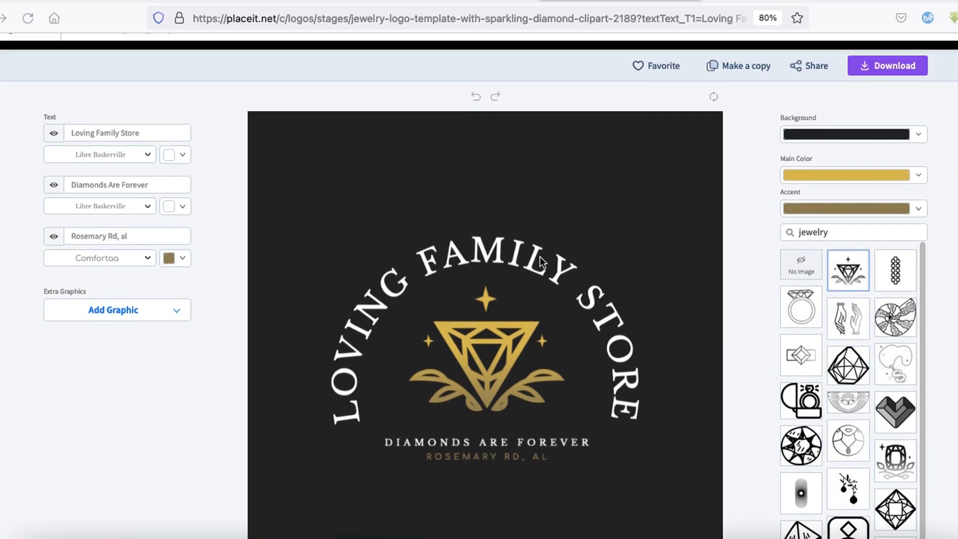
pyautogui.click(513, 260)
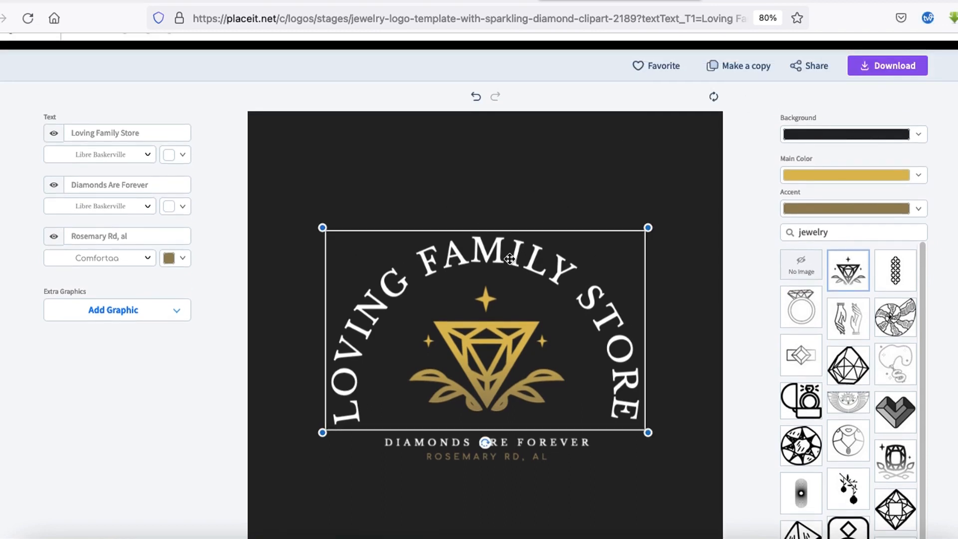
pyautogui.click(170, 154)
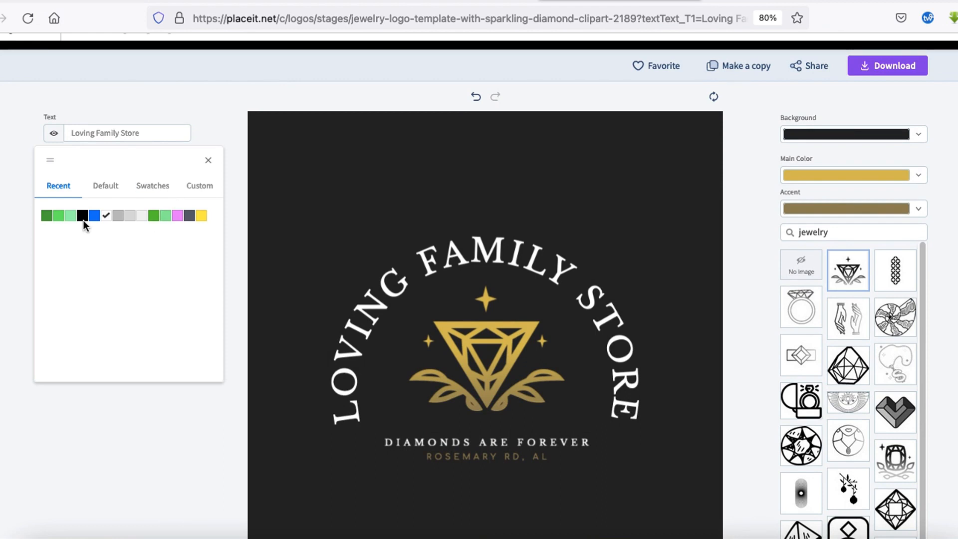
pyautogui.click(84, 221)
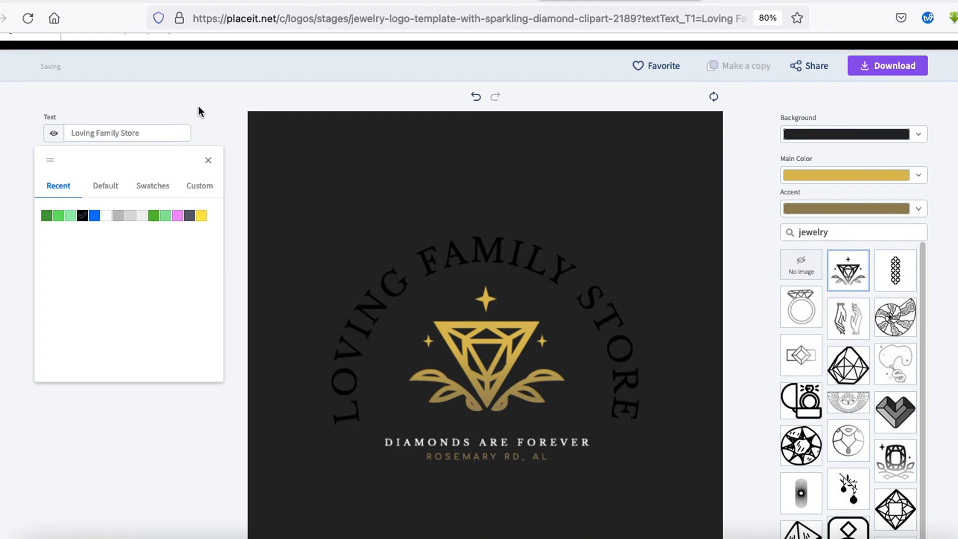
pyautogui.click(404, 107)
pyautogui.click(917, 133)
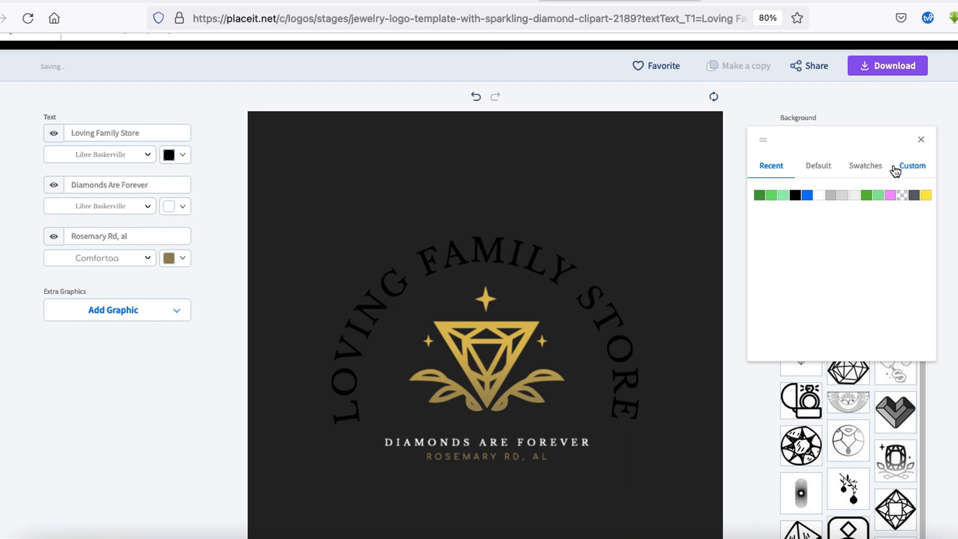
pyautogui.click(819, 195)
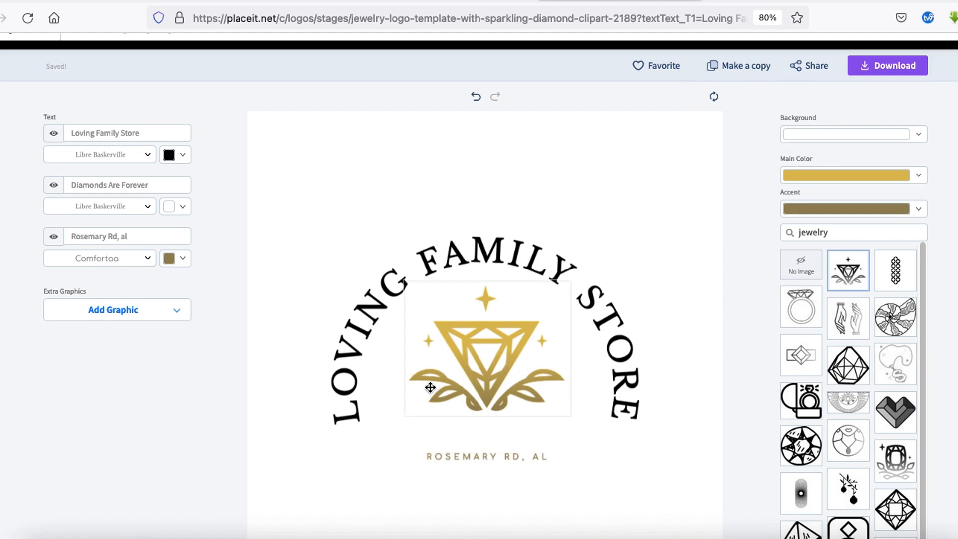
# - Hide the address text line at the bottom of the logo
pyautogui.scroll(-2, 499, 408)
pyautogui.scroll(1, 94, 195)
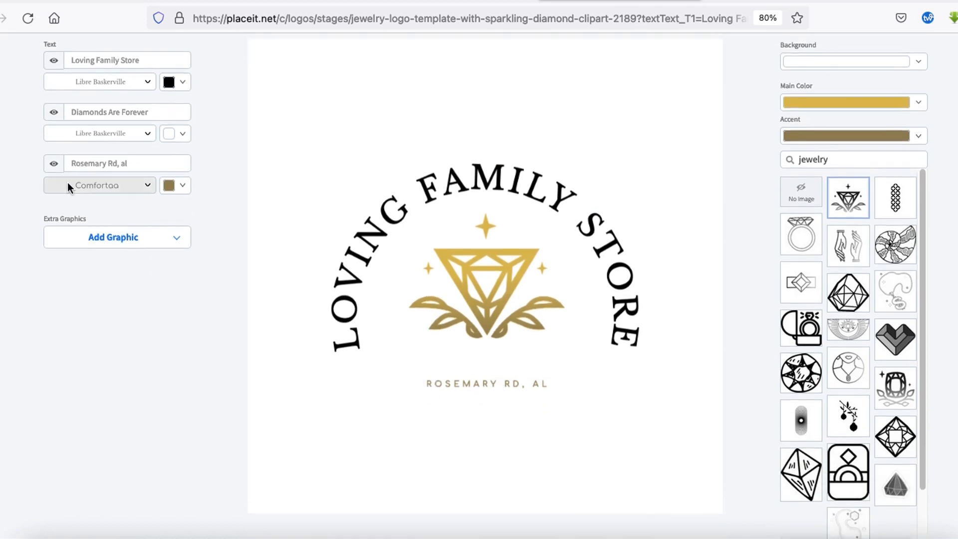
pyautogui.click(54, 166)
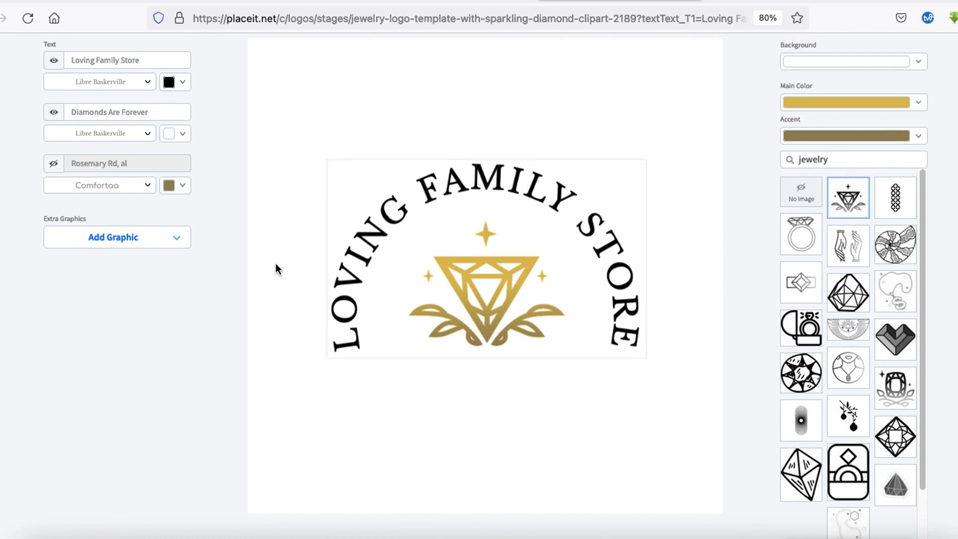
# - Recolor the logo's tagline black and change its text to "Best Quality"
pyautogui.click(182, 136)
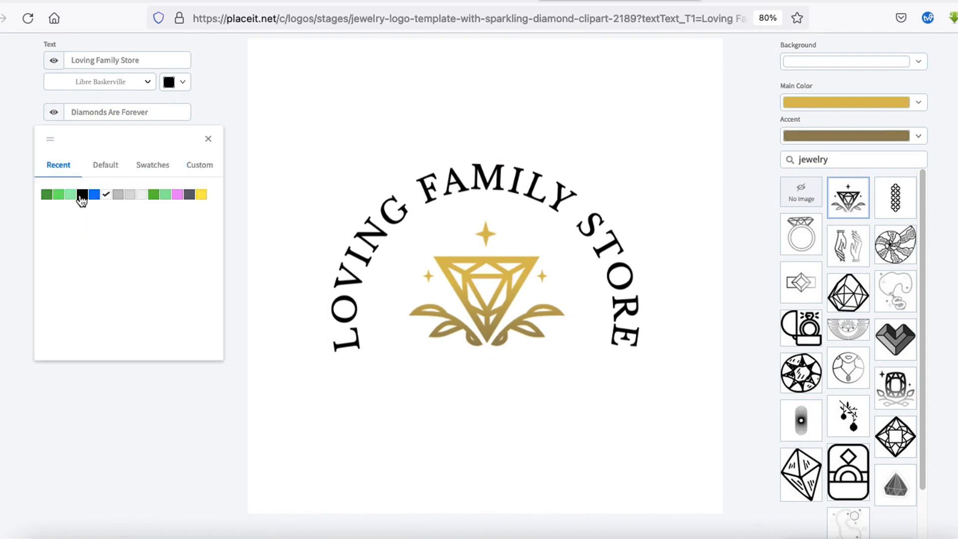
pyautogui.click(113, 115)
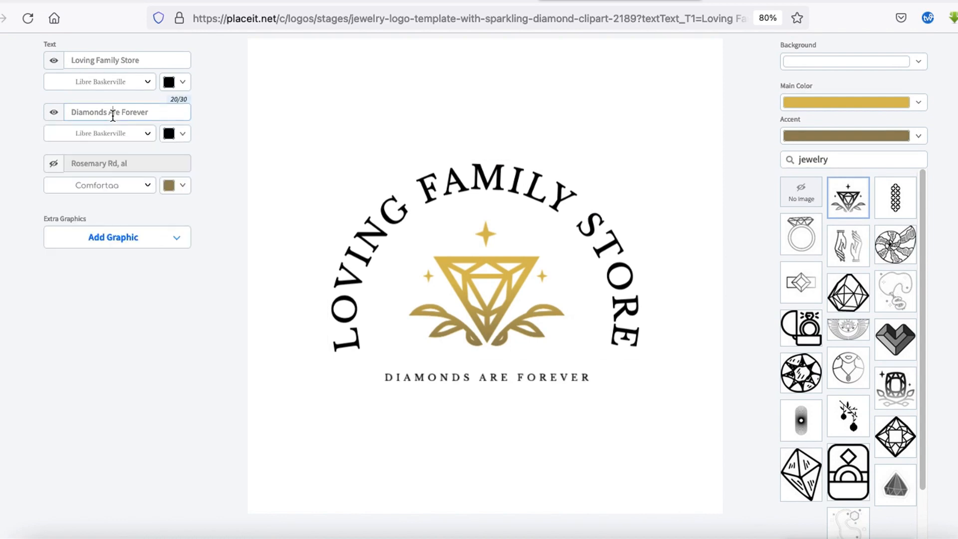
pyautogui.tripleClick(113, 115)
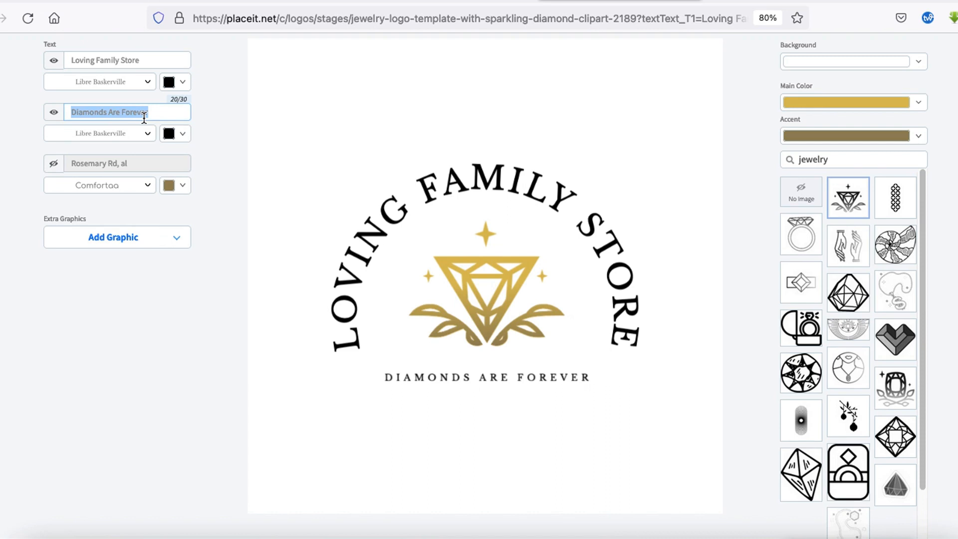
pyautogui.write('Best Quality')
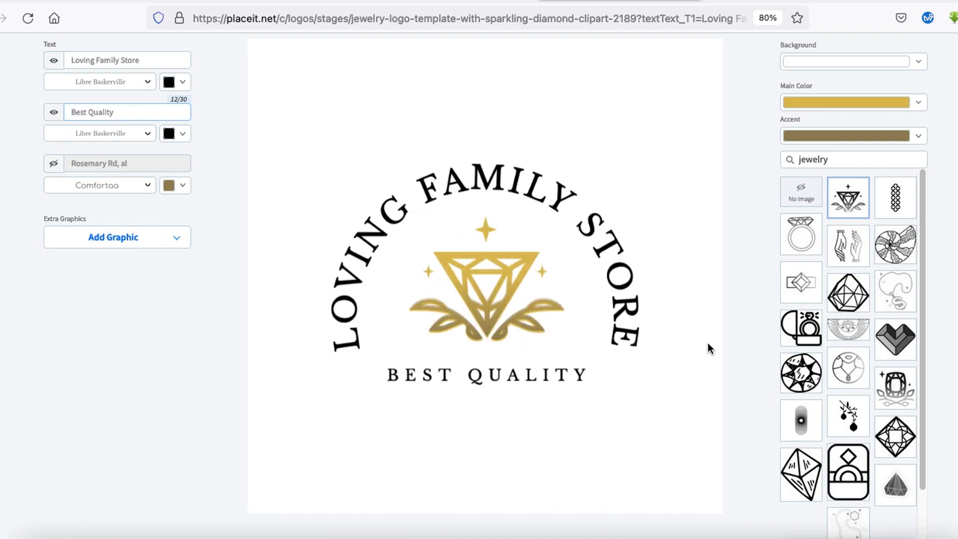
# - Replace the logo's white background with a transparent one
pyautogui.scroll(2, 707, 342)
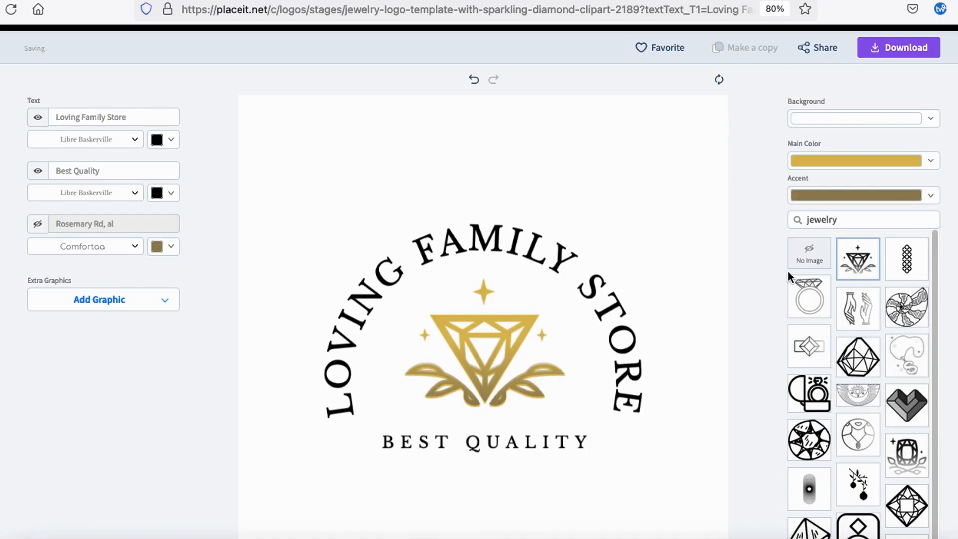
pyautogui.click(853, 118)
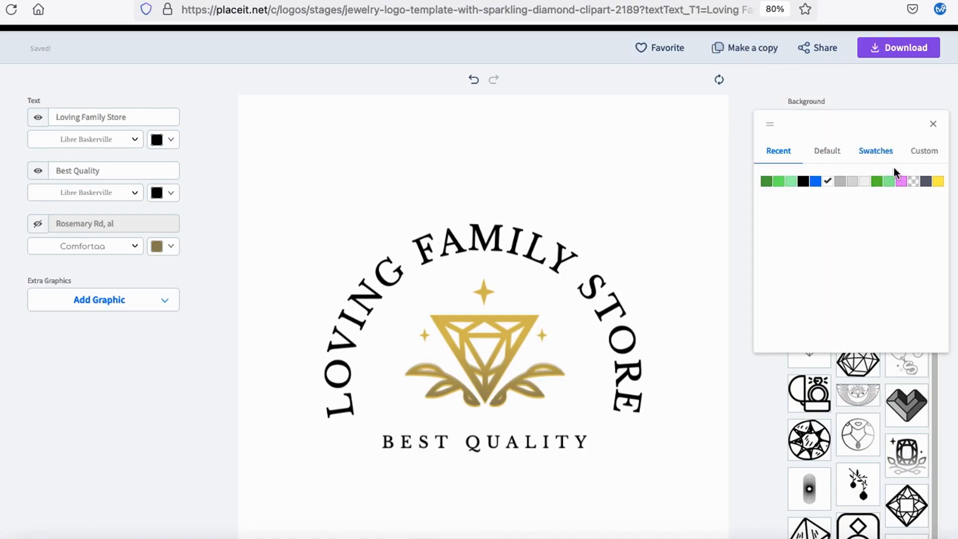
pyautogui.click(915, 183)
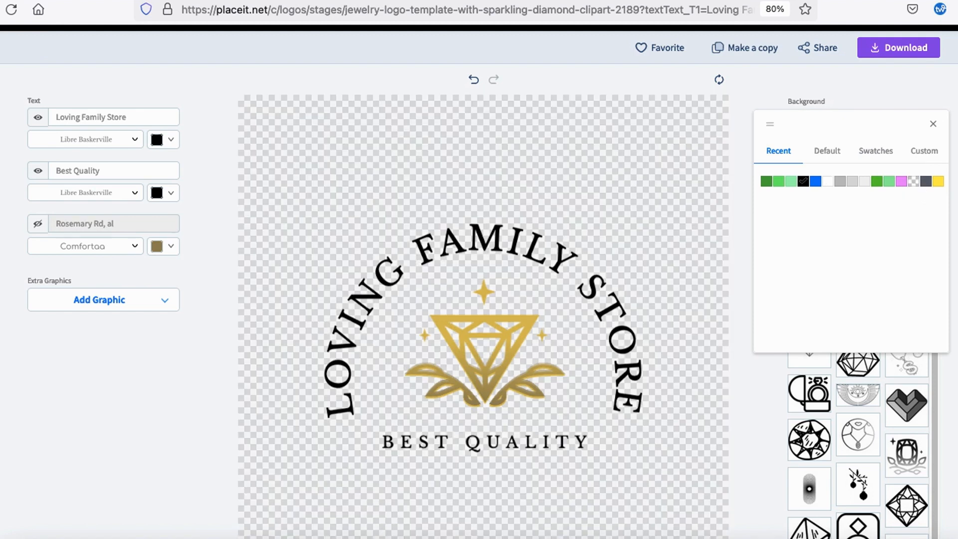
pyautogui.press('Escape')
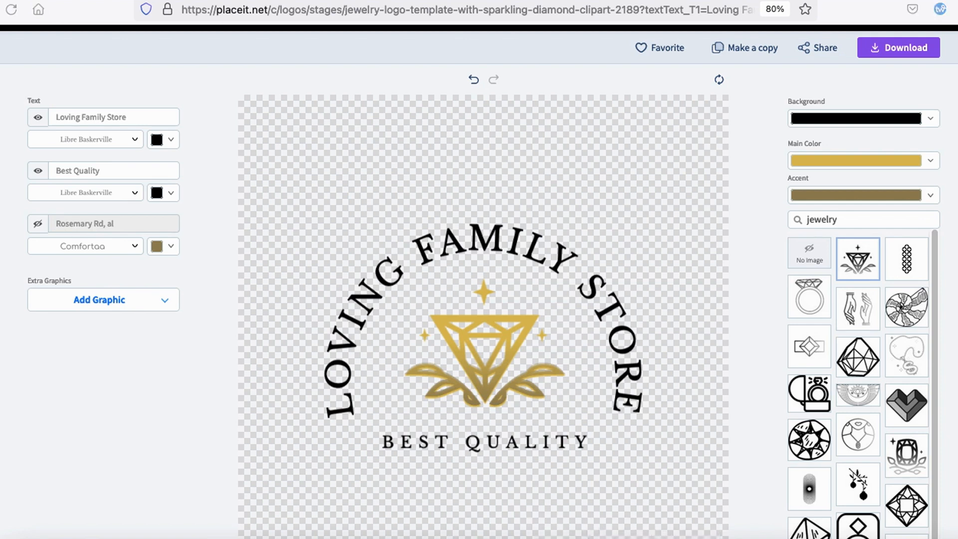
pyautogui.moveTo(804, 77)
pyautogui.mouseDown()
pyautogui.moveTo(848, 5)
pyautogui.moveTo(927, 5)
pyautogui.moveTo(874, 11)
pyautogui.mouseUp()
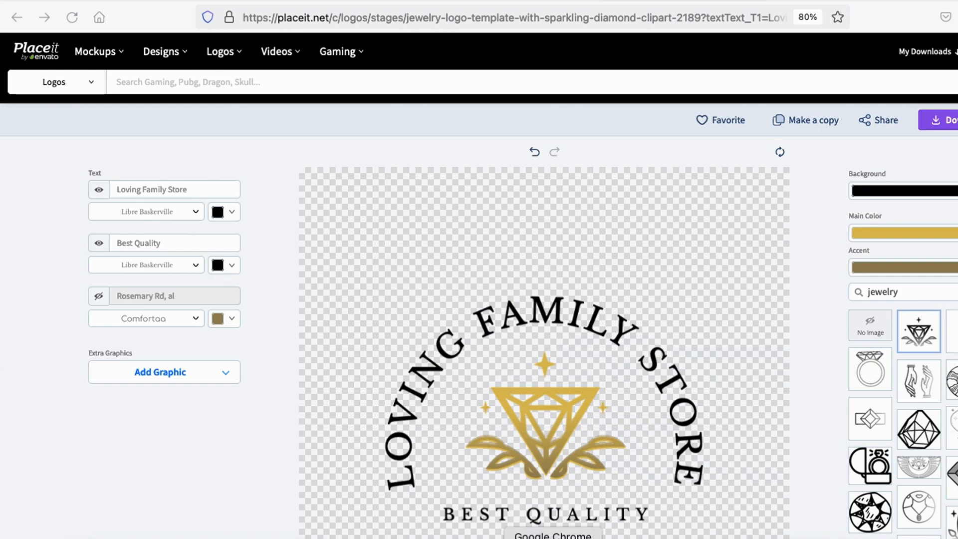
# - Switch to the Shopify theme editor in Chrome and replace the Header section's default logo image with the Loving Family Store logo
pyautogui.click(553, 538)
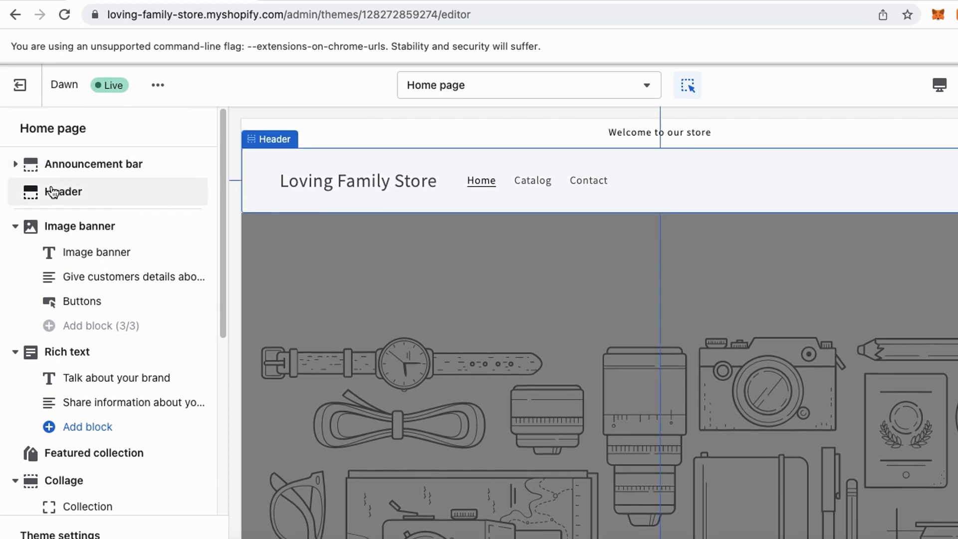
pyautogui.click(52, 191)
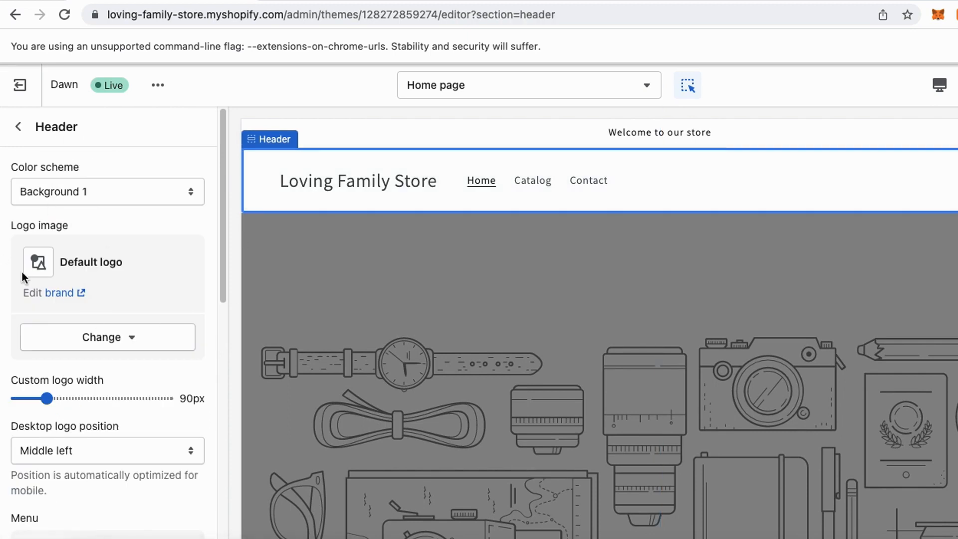
pyautogui.moveTo(76, 235)
pyautogui.mouseDown()
pyautogui.moveTo(143, 316)
pyautogui.moveTo(119, 231)
pyautogui.moveTo(1, 284)
pyautogui.moveTo(138, 330)
pyautogui.mouseUp()
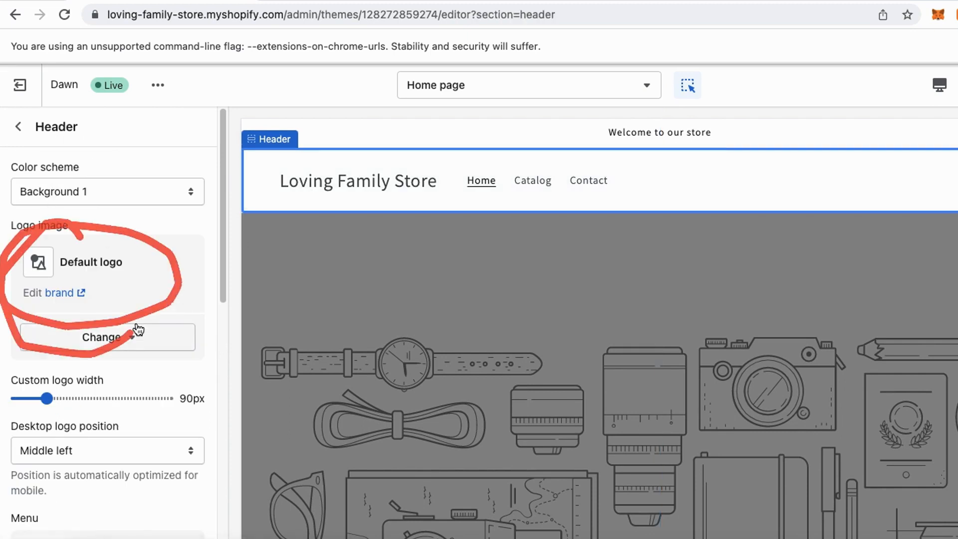
pyautogui.click(119, 339)
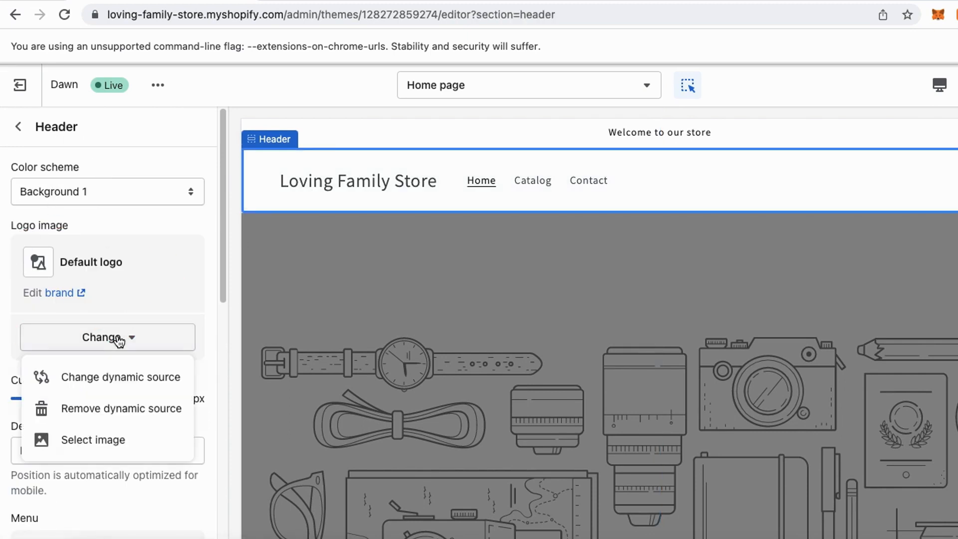
pyautogui.moveTo(111, 423)
pyautogui.mouseDown()
pyautogui.moveTo(31, 421)
pyautogui.moveTo(134, 453)
pyautogui.moveTo(90, 425)
pyautogui.mouseUp()
pyautogui.click(93, 440)
pyautogui.moveTo(61, 269)
pyautogui.mouseDown()
pyautogui.moveTo(0, 344)
pyautogui.moveTo(189, 401)
pyautogui.moveTo(131, 254)
pyautogui.moveTo(0, 387)
pyautogui.moveTo(127, 436)
pyautogui.mouseUp()
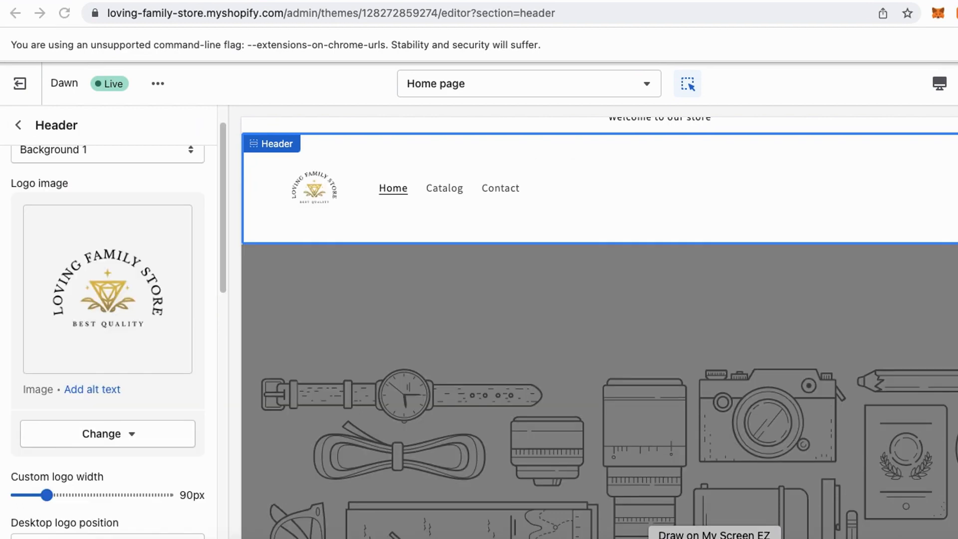
# - Enlarge the header logo by setting its custom logo width to 190px
pyautogui.moveTo(298, 143); pyautogui.dragTo(231, 223)
pyautogui.moveTo(309, 258)
pyautogui.mouseDown()
pyautogui.moveTo(364, 149)
pyautogui.moveTo(210, 179)
pyautogui.moveTo(327, 252)
pyautogui.moveTo(387, 214)
pyautogui.mouseUp()
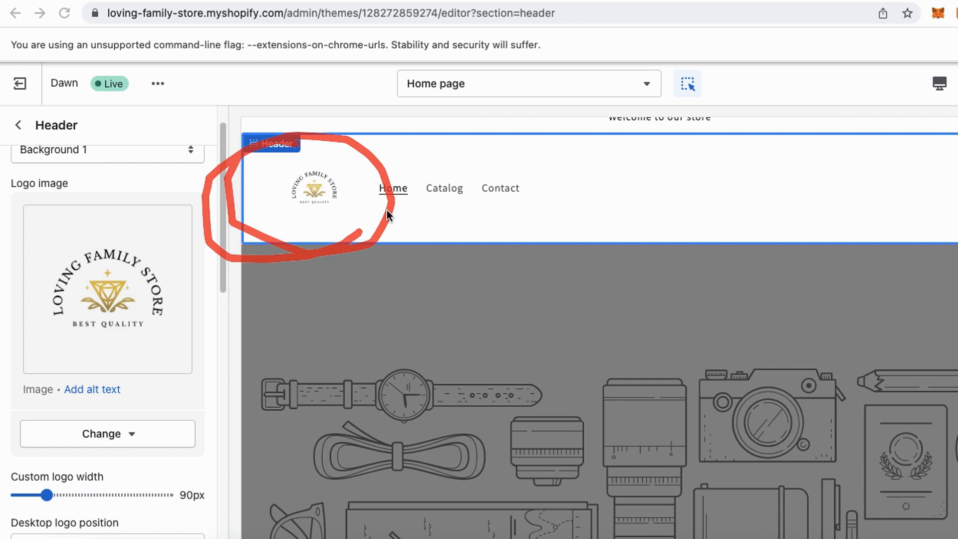
pyautogui.scroll(-8, 90, 410)
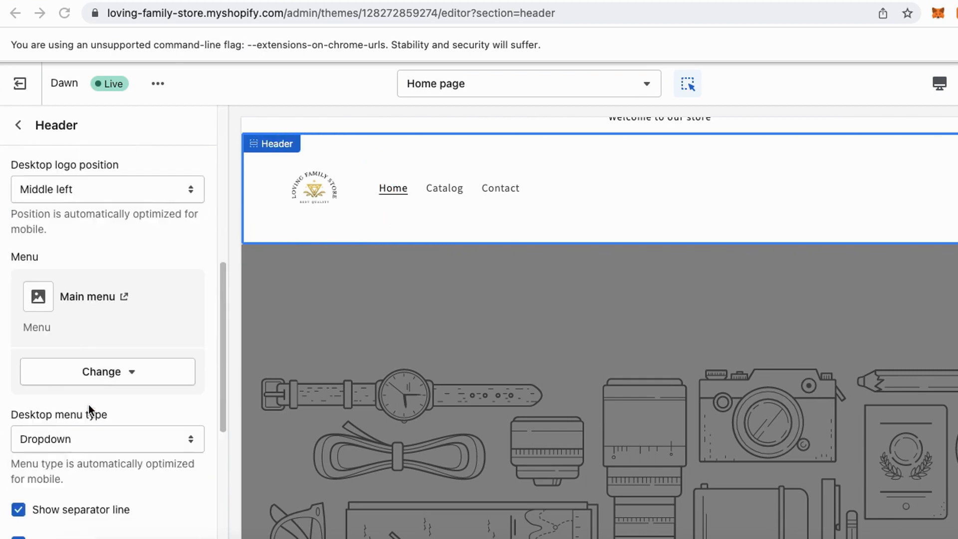
pyautogui.scroll(6, 58, 217)
pyautogui.moveTo(33, 360)
pyautogui.mouseDown()
pyautogui.moveTo(7, 445)
pyautogui.moveTo(170, 383)
pyautogui.moveTo(21, 386)
pyautogui.mouseUp()
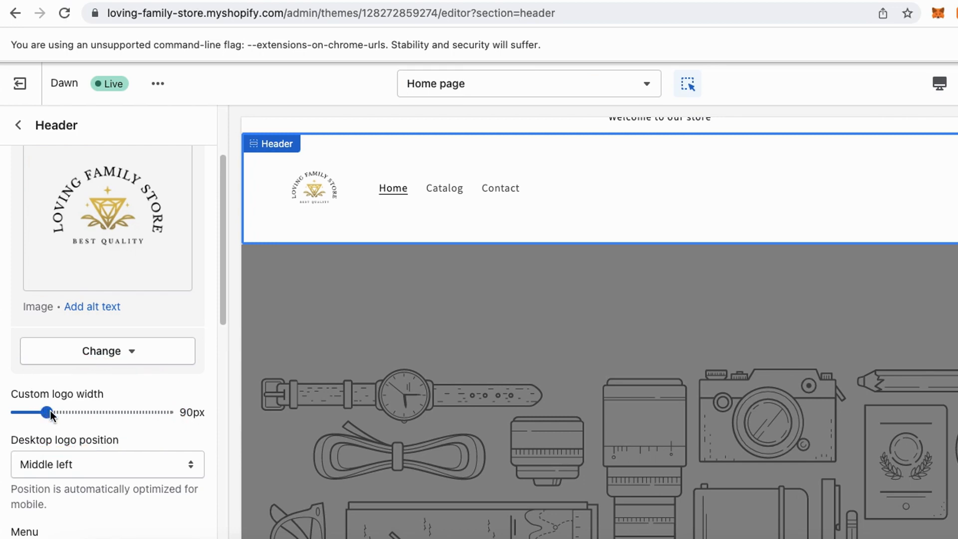
pyautogui.moveTo(68, 417); pyautogui.dragTo(196, 412)
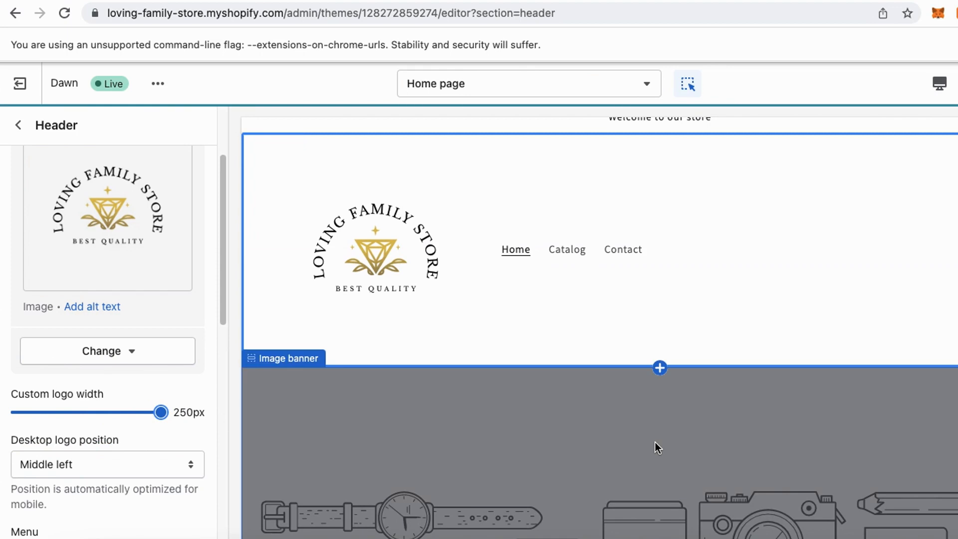
pyautogui.moveTo(156, 410); pyautogui.dragTo(117, 413)
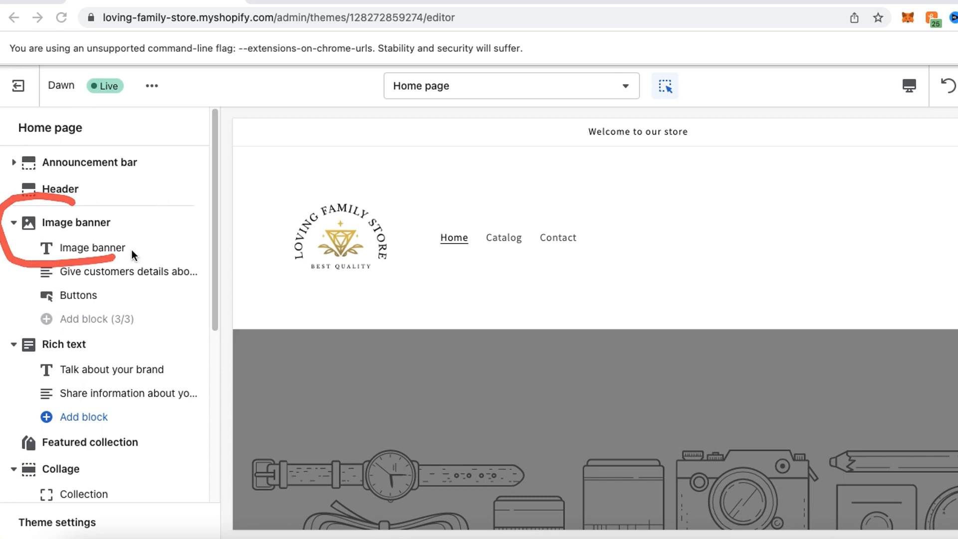
# - Search the free images for "family" and use the sunset silhouette of a family as the Image banner's first image
pyautogui.click(65, 223)
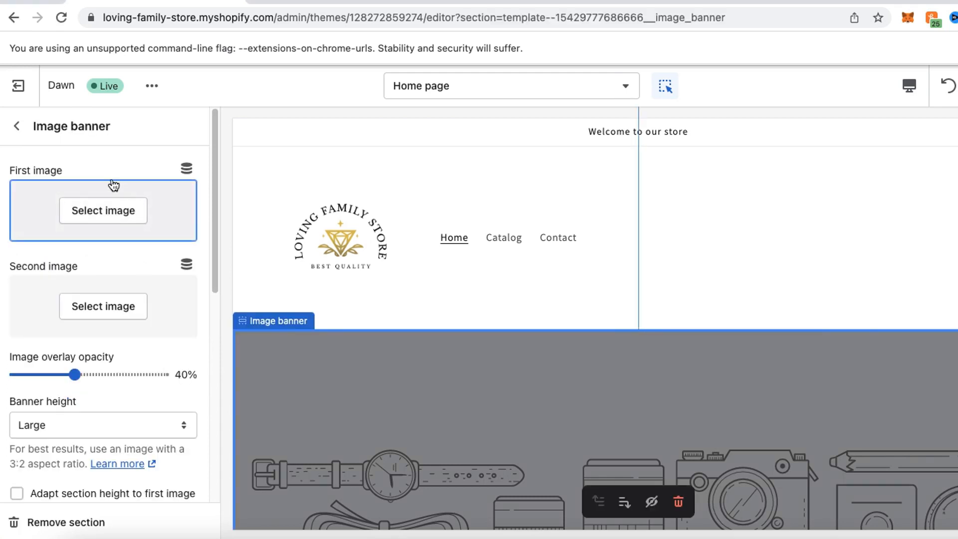
pyautogui.click(116, 214)
pyautogui.moveTo(122, 182)
pyautogui.mouseDown()
pyautogui.moveTo(199, 192)
pyautogui.moveTo(153, 118)
pyautogui.moveTo(108, 203)
pyautogui.moveTo(185, 192)
pyautogui.mouseUp()
pyautogui.click(166, 178)
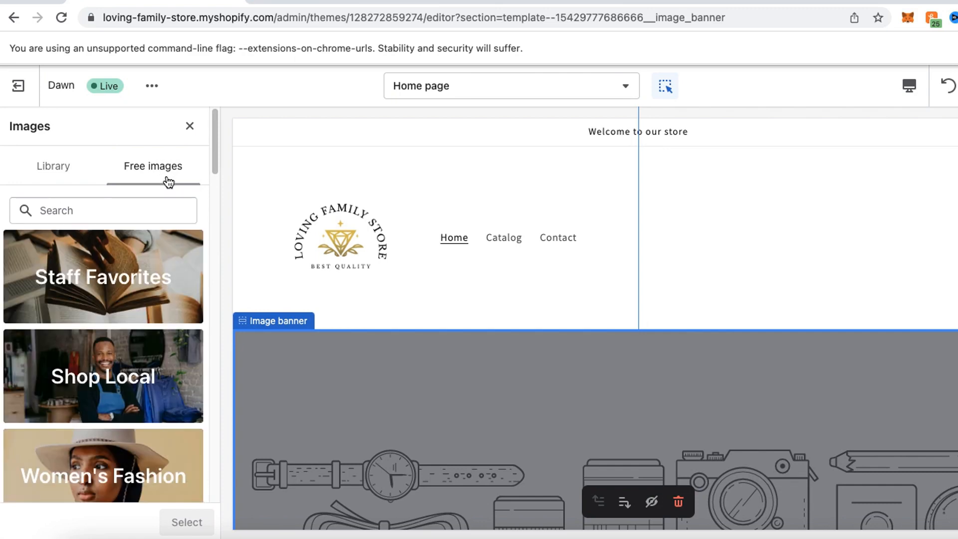
pyautogui.click(147, 220)
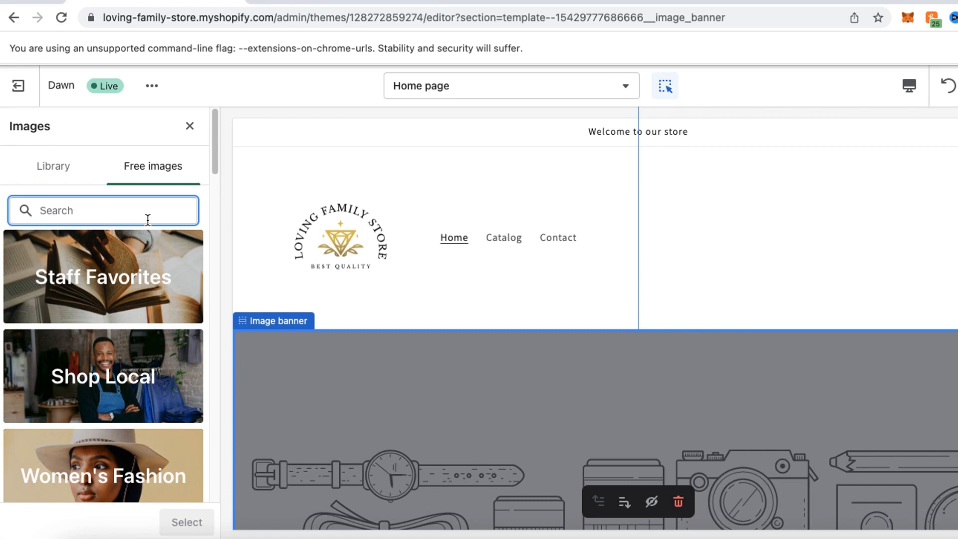
pyautogui.write('family')
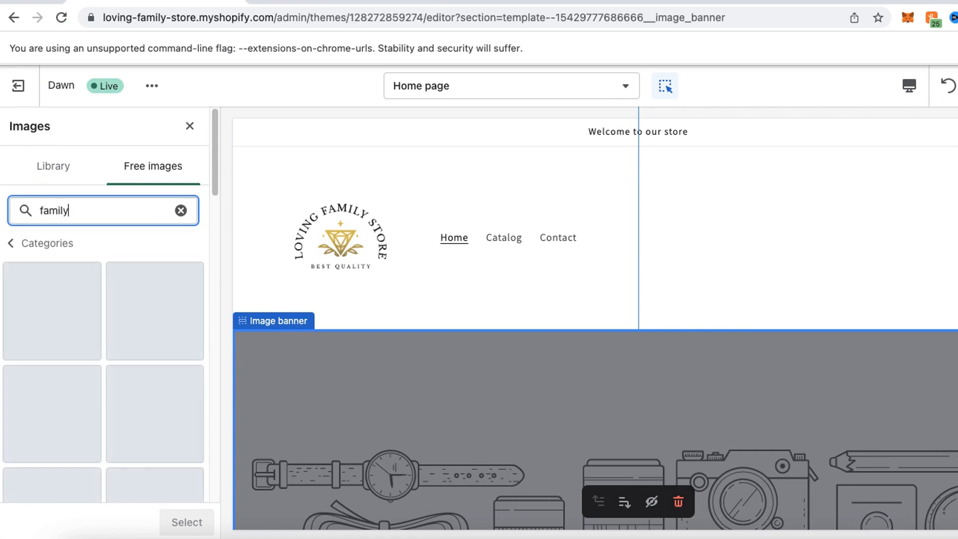
pyautogui.scroll(-5, 103, 349)
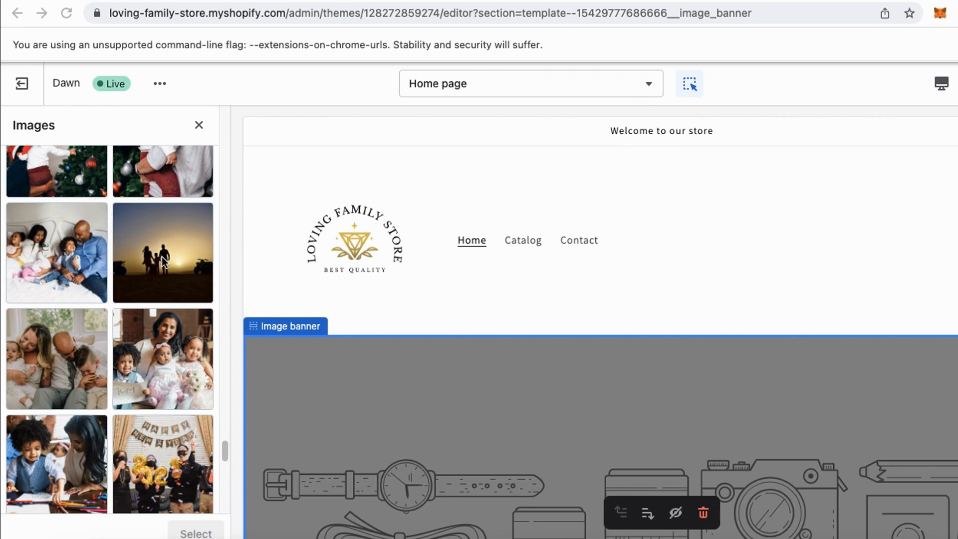
pyautogui.click(161, 257)
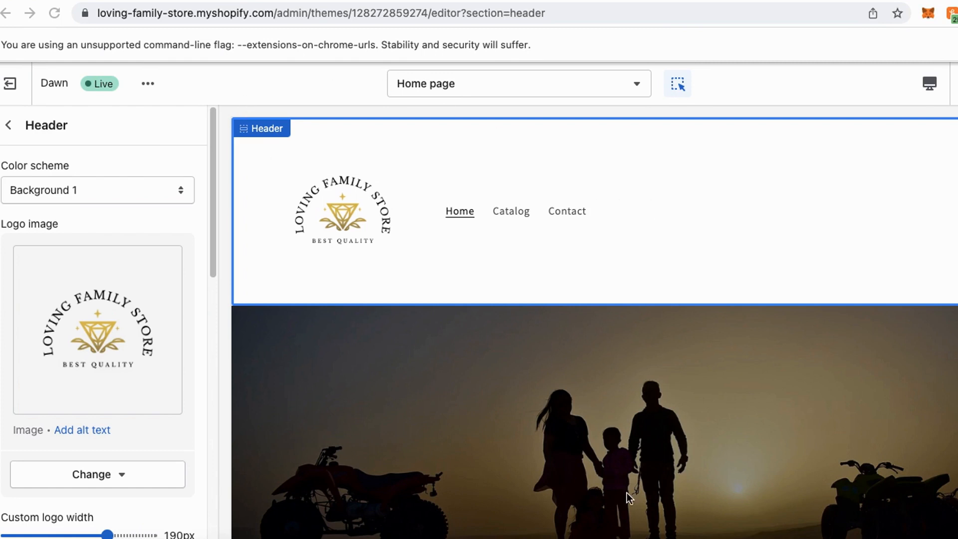
# - View the live Loving Family Store home page and examine its logo, banner and the sections below
pyautogui.click(147, 85)
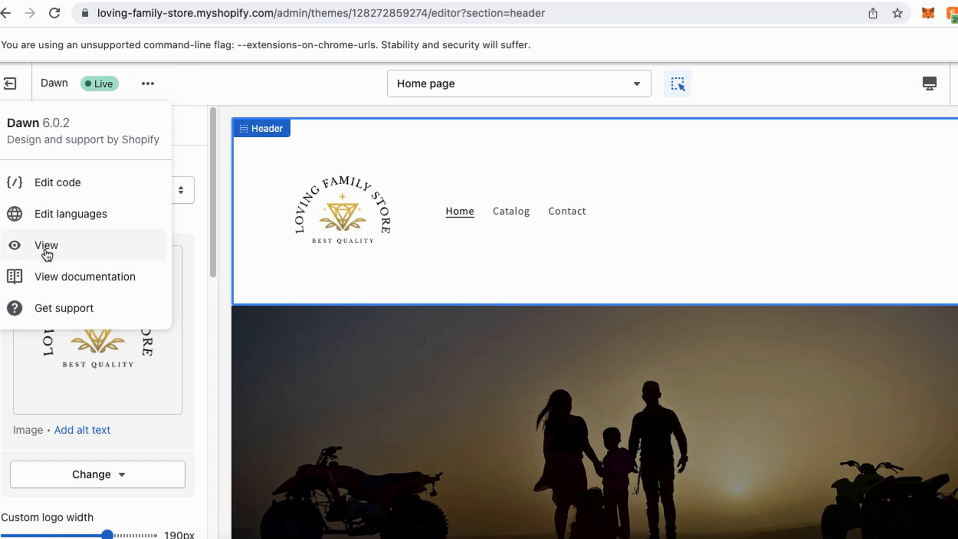
pyautogui.click(46, 247)
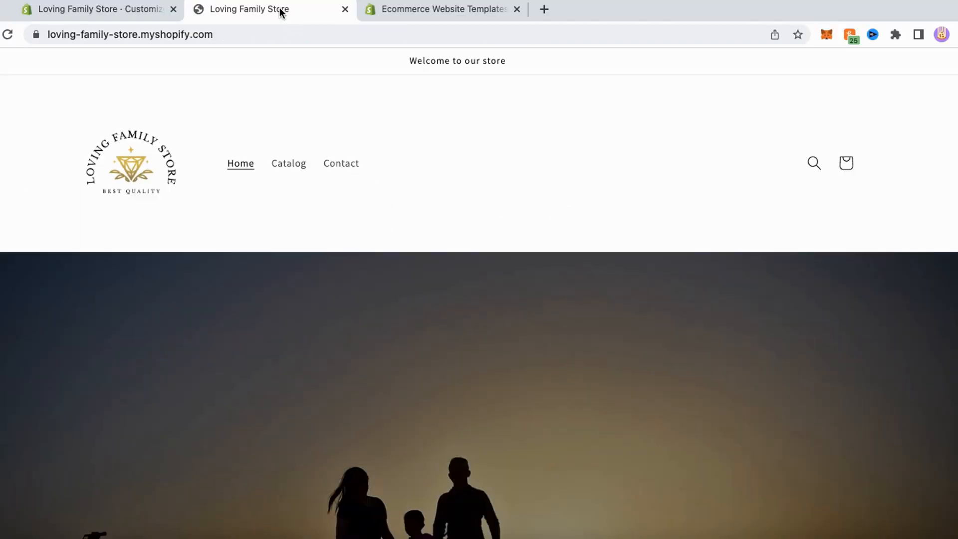
pyautogui.moveTo(174, 121)
pyautogui.mouseDown()
pyautogui.moveTo(90, 123)
pyautogui.moveTo(153, 244)
pyautogui.moveTo(172, 114)
pyautogui.mouseUp()
pyautogui.scroll(-5, 455, 193)
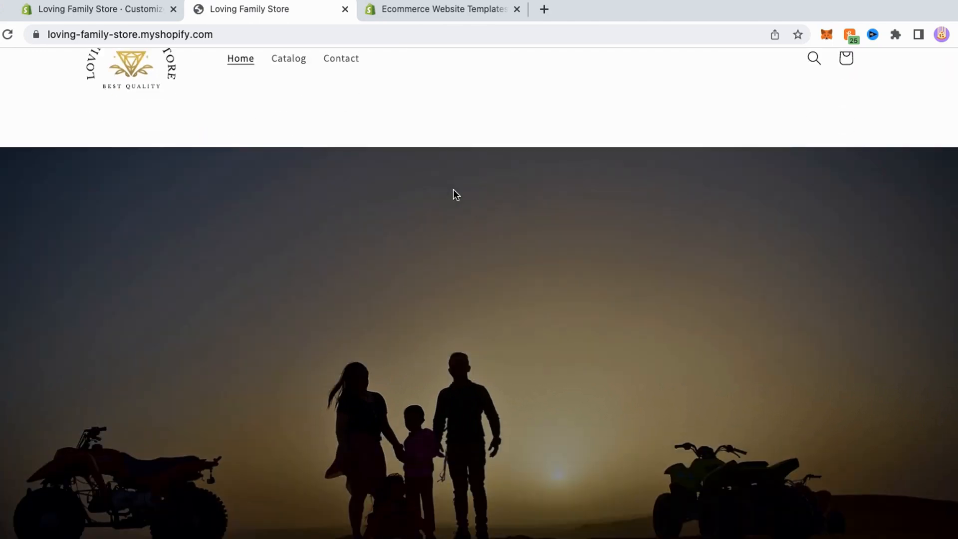
pyautogui.moveTo(568, 89)
pyautogui.mouseDown()
pyautogui.moveTo(351, 78)
pyautogui.moveTo(135, 278)
pyautogui.moveTo(343, 442)
pyautogui.moveTo(811, 350)
pyautogui.moveTo(750, 105)
pyautogui.moveTo(522, 64)
pyautogui.mouseUp()
pyautogui.scroll(-10, 566, 151)
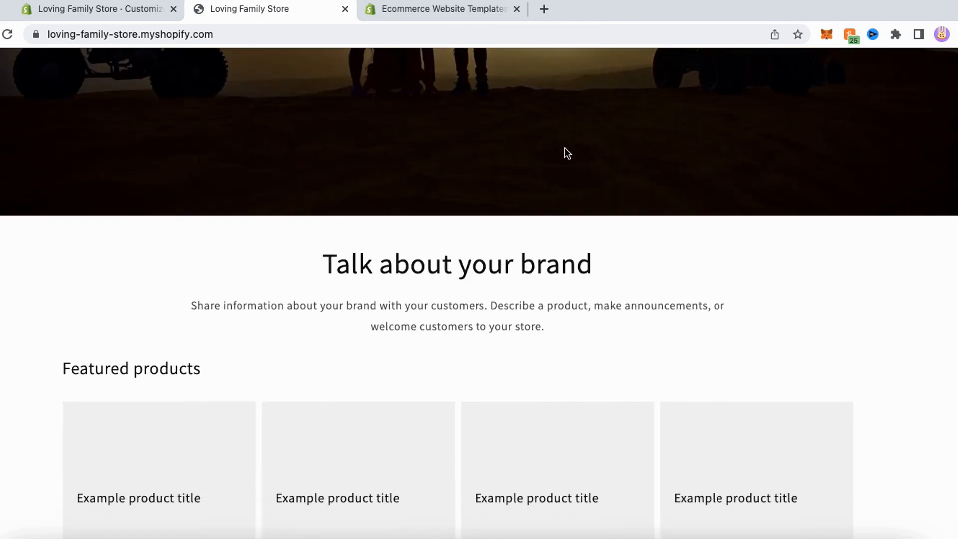
# - Switch to the ShineOn site at shineon.teebootcamp.com and examine the showcased products' base costs, sale prices and profits
pyautogui.moveTo(194, 131)
pyautogui.mouseDown()
pyautogui.moveTo(22, 211)
pyautogui.moveTo(726, 506)
pyautogui.moveTo(830, 165)
pyautogui.moveTo(291, 117)
pyautogui.moveTo(220, 122)
pyautogui.mouseUp()
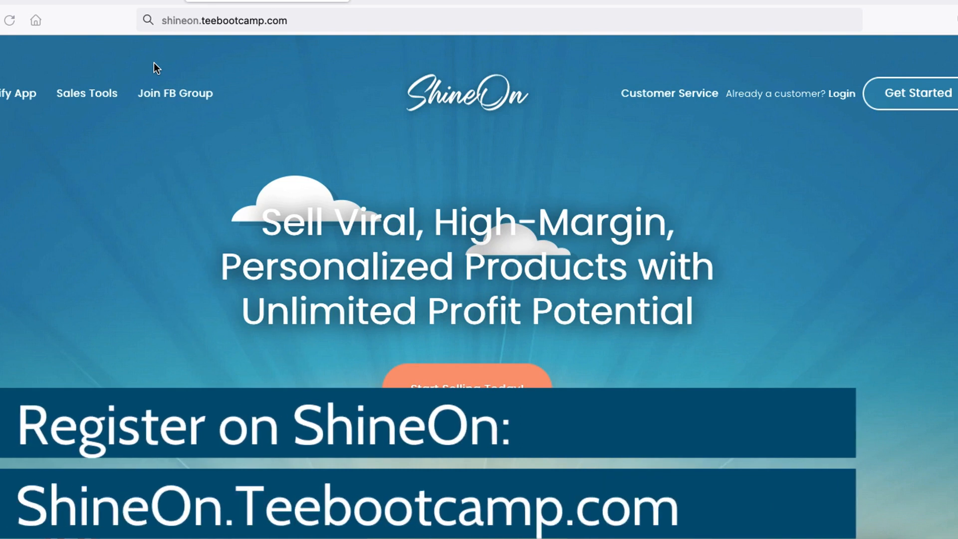
pyautogui.moveTo(155, 40)
pyautogui.mouseDown()
pyautogui.moveTo(315, 53)
pyautogui.moveTo(352, 1)
pyautogui.moveTo(203, 0)
pyautogui.moveTo(89, 46)
pyautogui.moveTo(282, 52)
pyautogui.mouseUp()
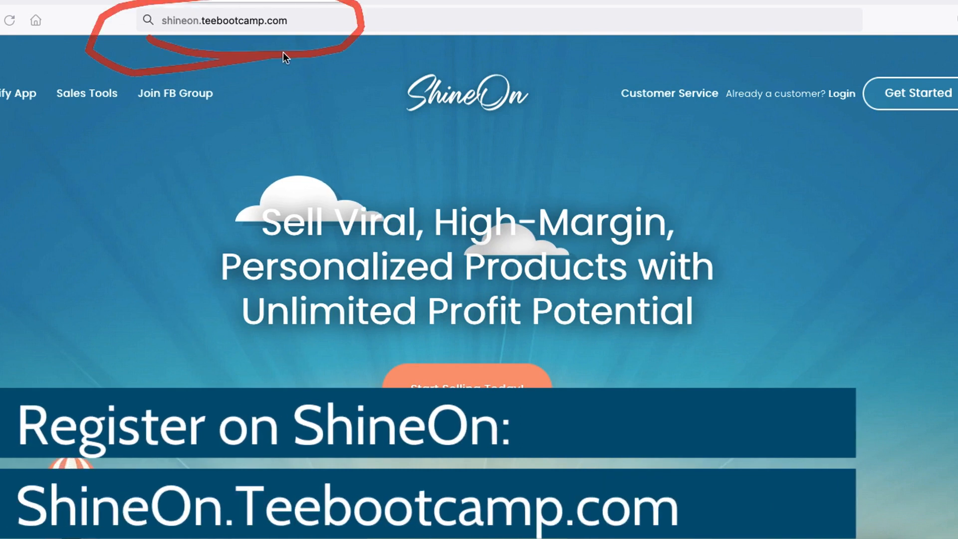
pyautogui.scroll(-15, 692, 292)
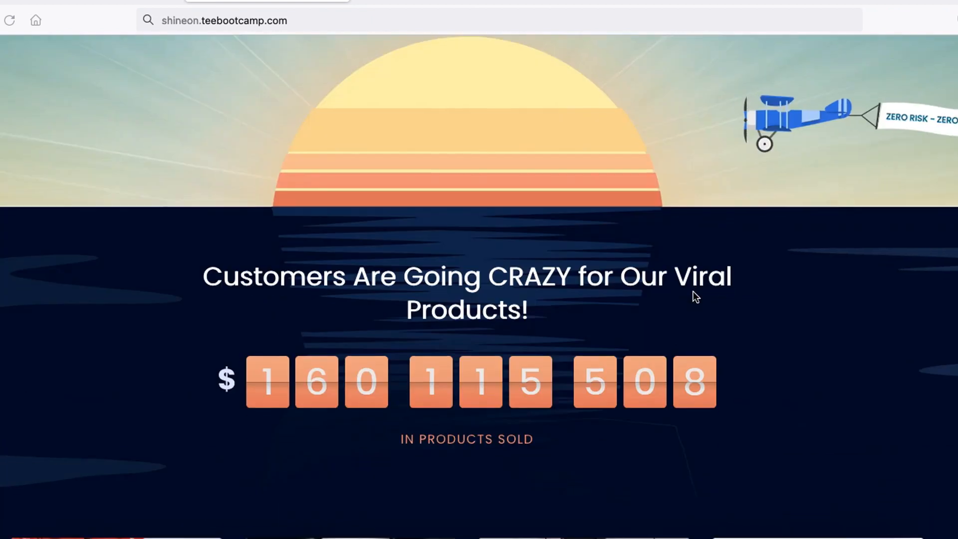
pyautogui.scroll(-6, 693, 291)
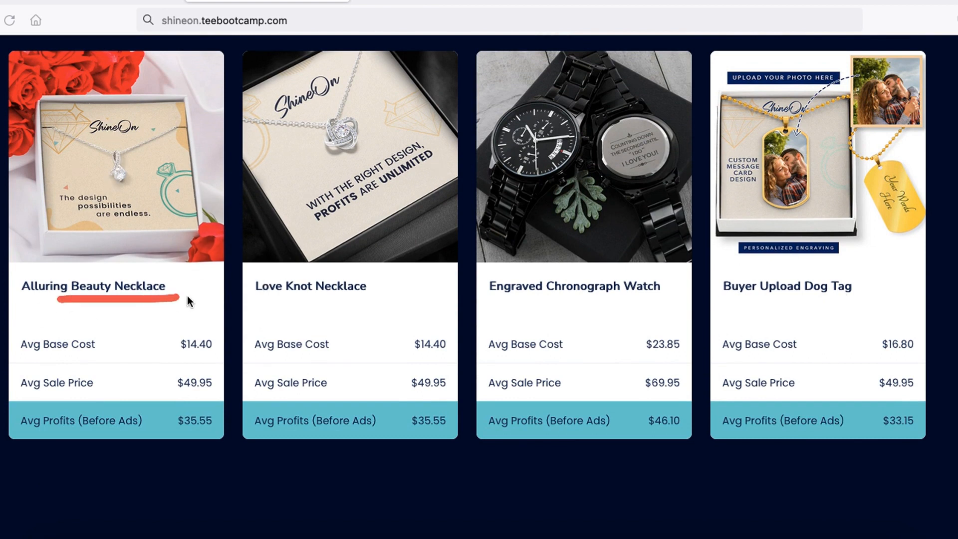
pyautogui.moveTo(169, 357)
pyautogui.mouseDown()
pyautogui.moveTo(235, 366)
pyautogui.moveTo(226, 303)
pyautogui.moveTo(146, 335)
pyautogui.moveTo(204, 353)
pyautogui.moveTo(148, 397)
pyautogui.moveTo(243, 394)
pyautogui.mouseUp()
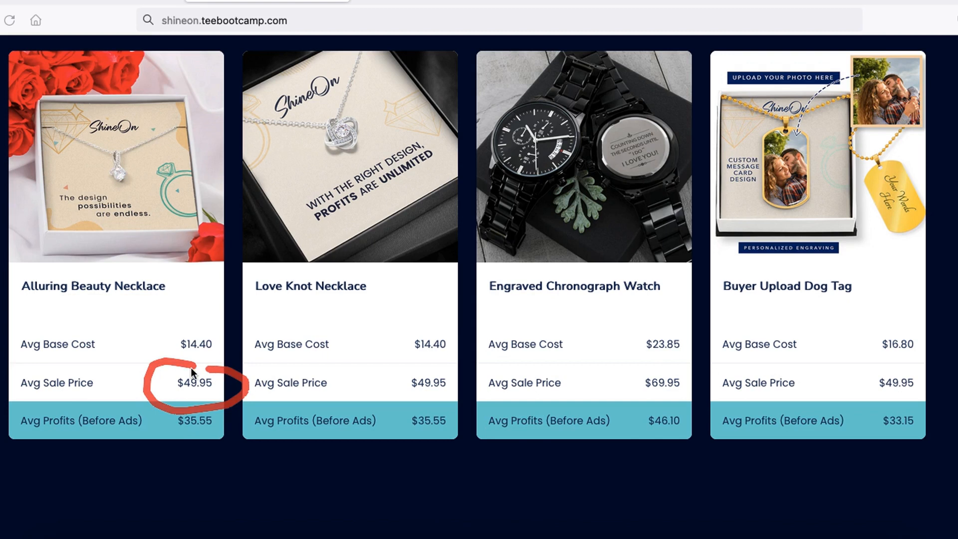
pyautogui.moveTo(182, 393)
pyautogui.mouseDown()
pyautogui.moveTo(142, 434)
pyautogui.moveTo(220, 403)
pyautogui.mouseUp()
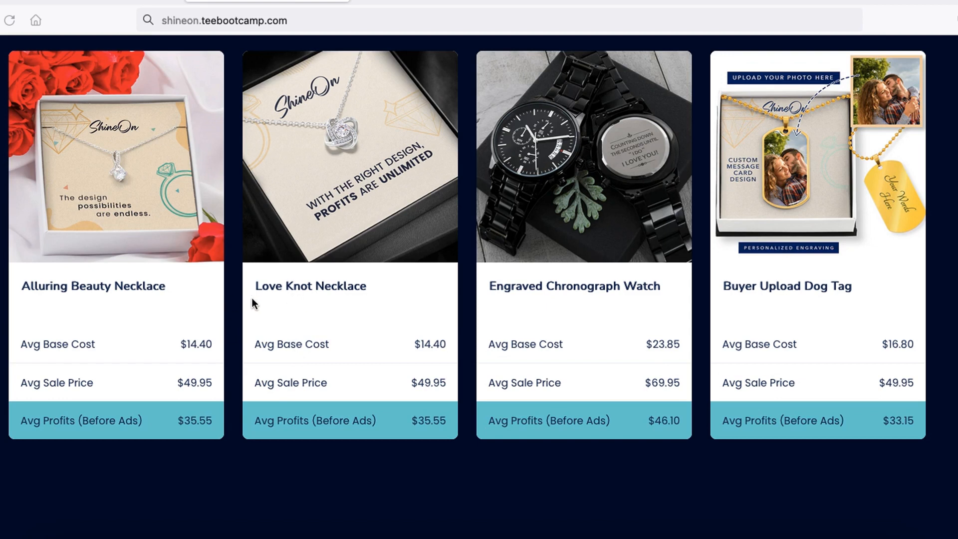
pyautogui.moveTo(253, 299); pyautogui.dragTo(384, 302)
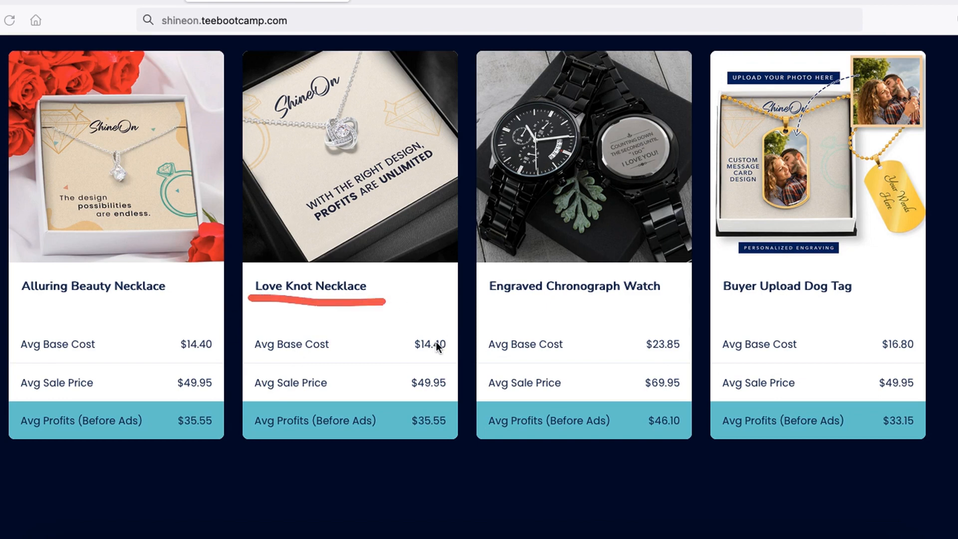
pyautogui.moveTo(398, 353); pyautogui.dragTo(448, 355)
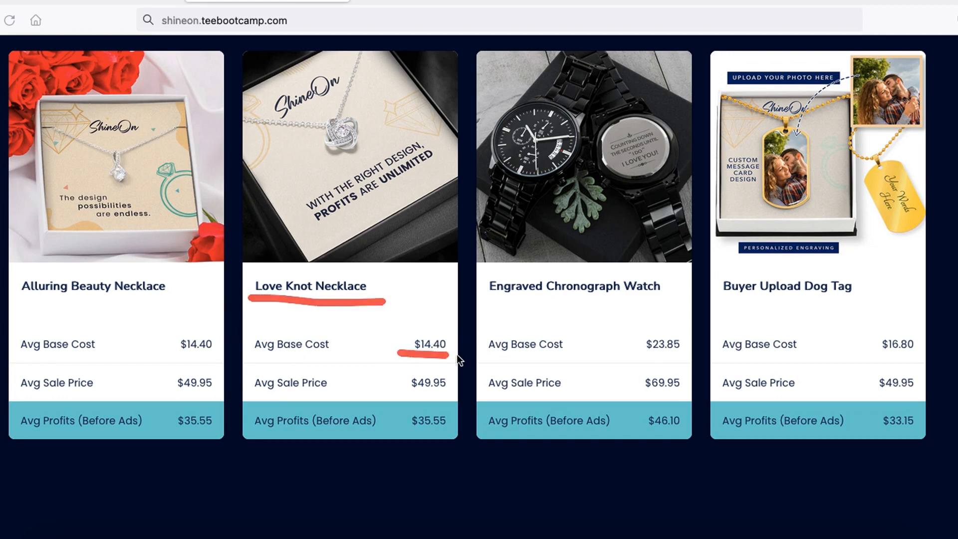
pyautogui.moveTo(394, 388)
pyautogui.mouseDown()
pyautogui.moveTo(464, 389)
pyautogui.moveTo(389, 424)
pyautogui.moveTo(488, 437)
pyautogui.moveTo(421, 389)
pyautogui.mouseUp()
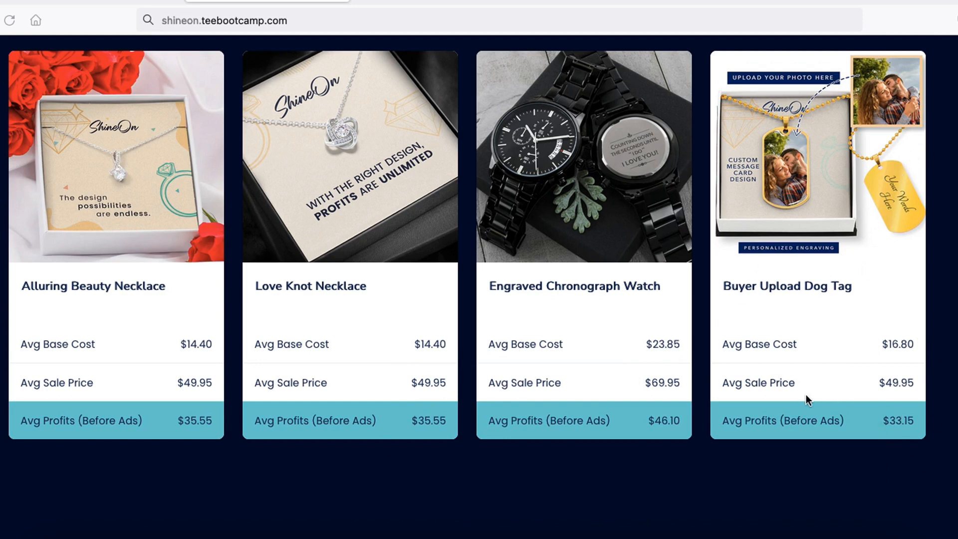
pyautogui.moveTo(807, 394); pyautogui.dragTo(606, 397)
pyautogui.moveTo(517, 397)
pyautogui.mouseDown()
pyautogui.moveTo(12, 409)
pyautogui.moveTo(32, 464)
pyautogui.moveTo(658, 484)
pyautogui.moveTo(860, 472)
pyautogui.moveTo(851, 406)
pyautogui.moveTo(736, 405)
pyautogui.mouseUp()
# - Open ShineOn's seller account registration form from its home page
pyautogui.scroll(15, 484, 354)
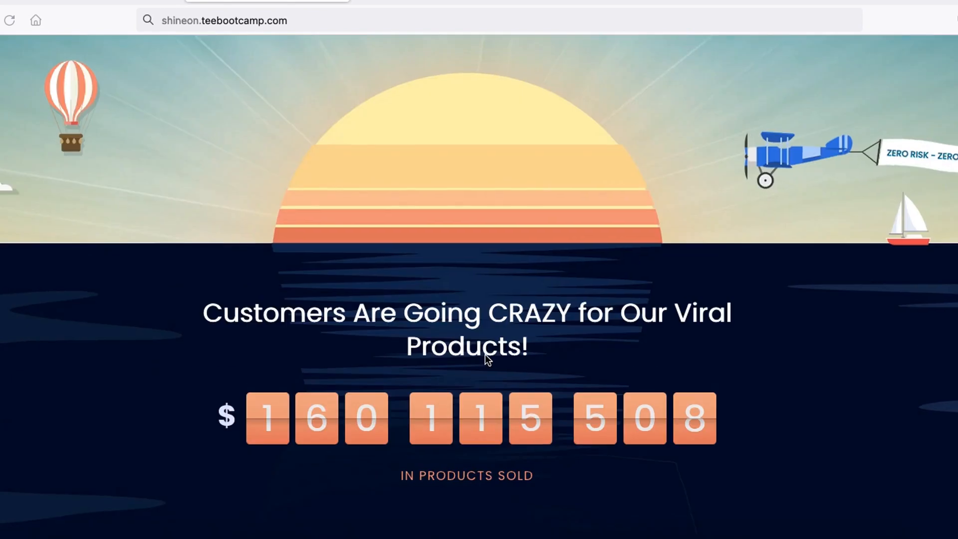
pyautogui.moveTo(453, 344)
pyautogui.mouseDown()
pyautogui.moveTo(429, 460)
pyautogui.moveTo(608, 387)
pyautogui.mouseUp()
pyautogui.moveTo(545, 340); pyautogui.dragTo(385, 339)
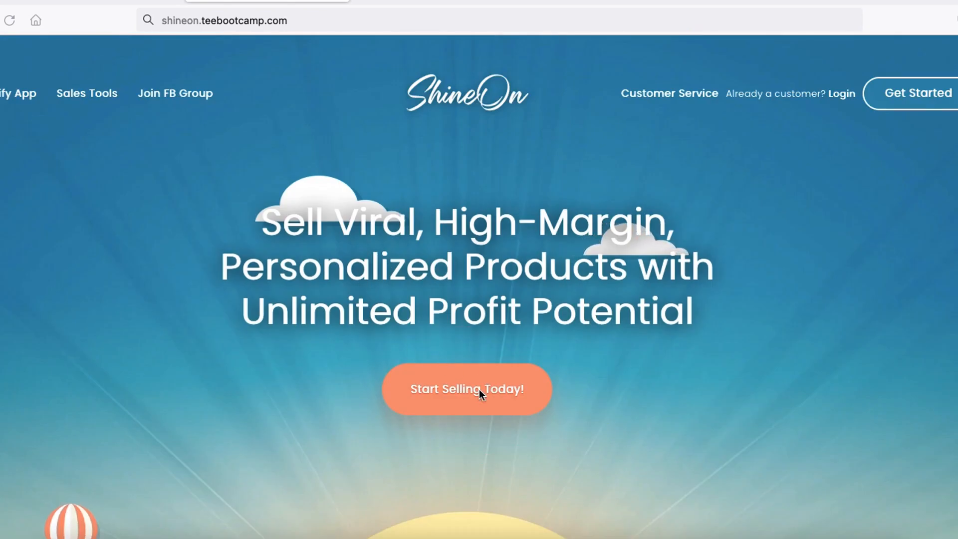
pyautogui.click(454, 387)
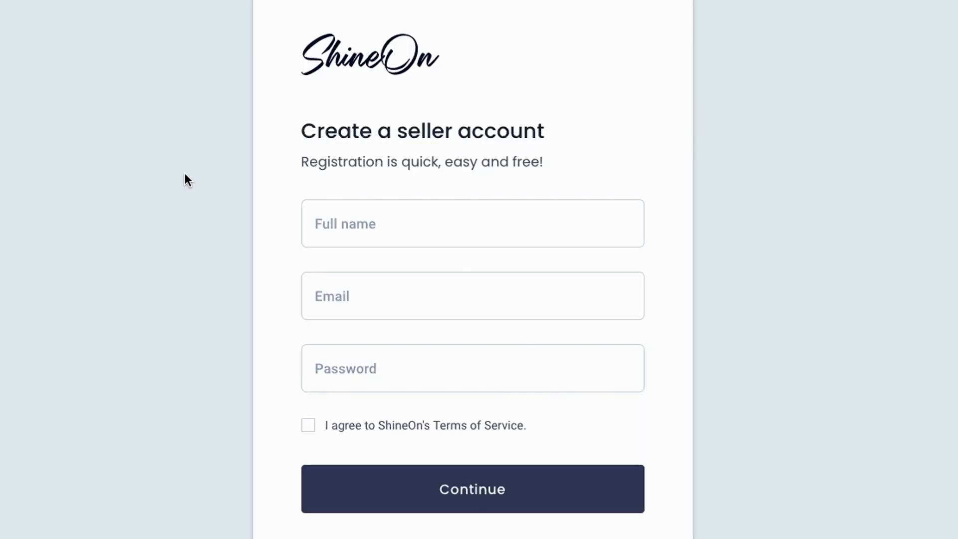
pyautogui.moveTo(244, 228); pyautogui.dragTo(335, 224)
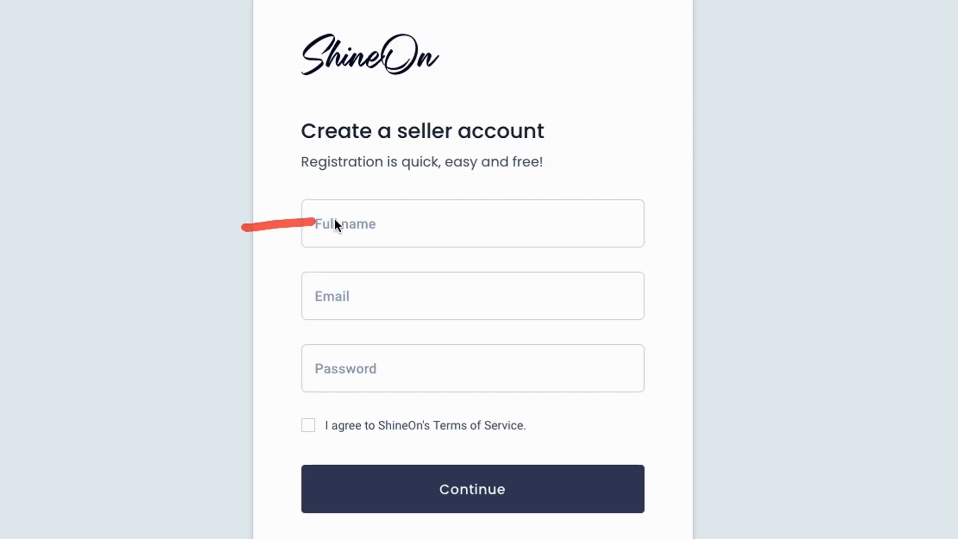
pyautogui.moveTo(224, 389); pyautogui.dragTo(305, 393)
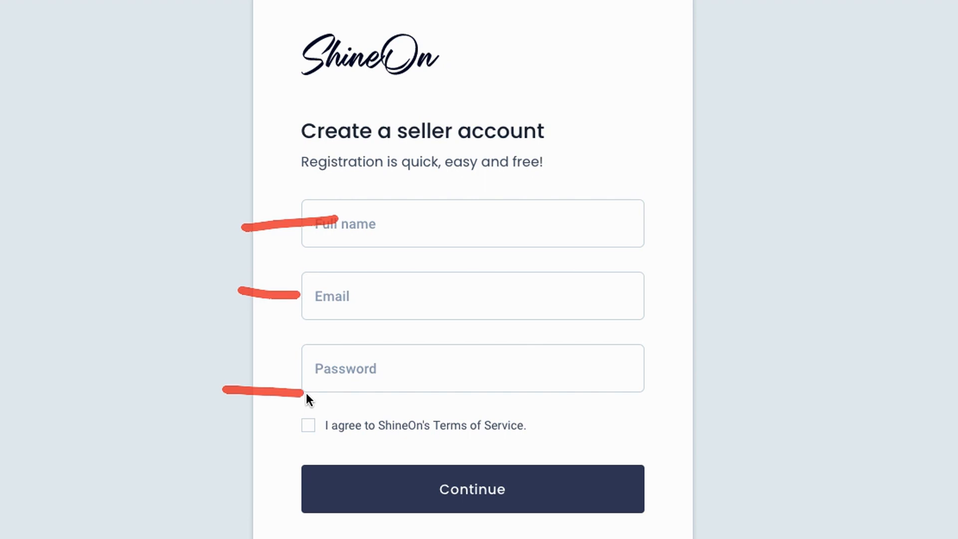
pyautogui.moveTo(316, 445); pyautogui.dragTo(342, 419)
pyautogui.moveTo(498, 446)
pyautogui.mouseDown()
pyautogui.moveTo(374, 484)
pyautogui.moveTo(579, 473)
pyautogui.moveTo(423, 454)
pyautogui.mouseUp()
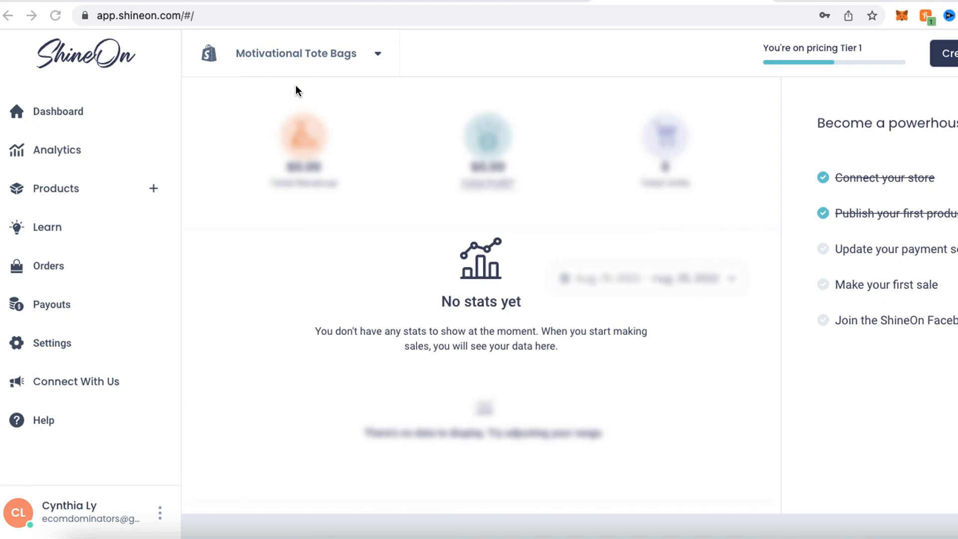
# - Start connecting a new store in the ShineOn dashboard and choose Shopify as its platform
pyautogui.moveTo(220, 25)
pyautogui.mouseDown()
pyautogui.moveTo(182, 21)
pyautogui.moveTo(150, 72)
pyautogui.moveTo(230, 110)
pyautogui.moveTo(445, 88)
pyautogui.moveTo(360, 25)
pyautogui.moveTo(215, 20)
pyautogui.mouseUp()
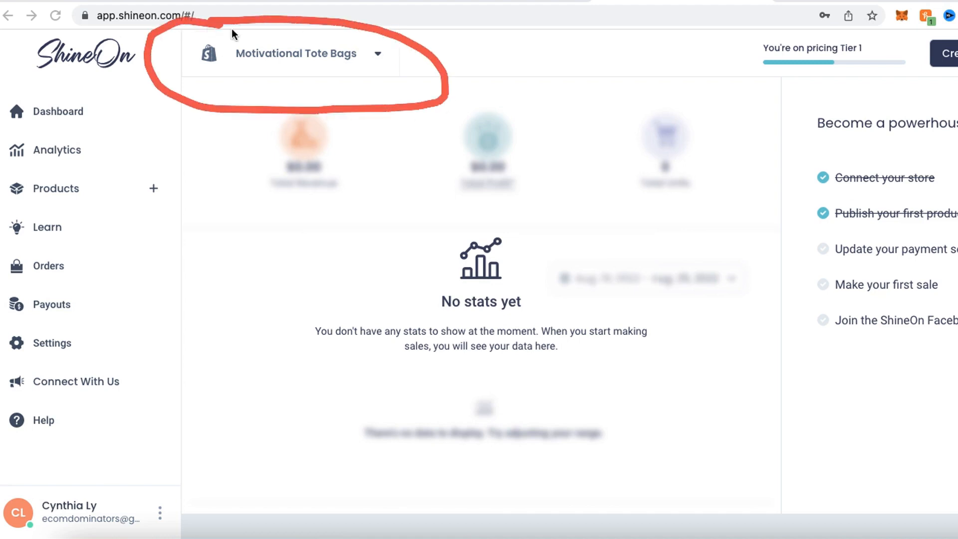
pyautogui.click(376, 55)
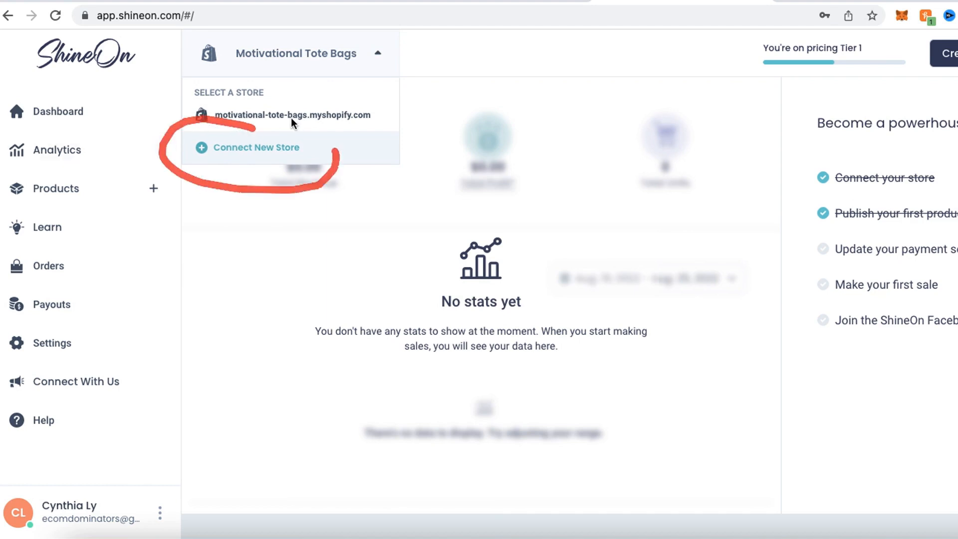
pyautogui.click(232, 150)
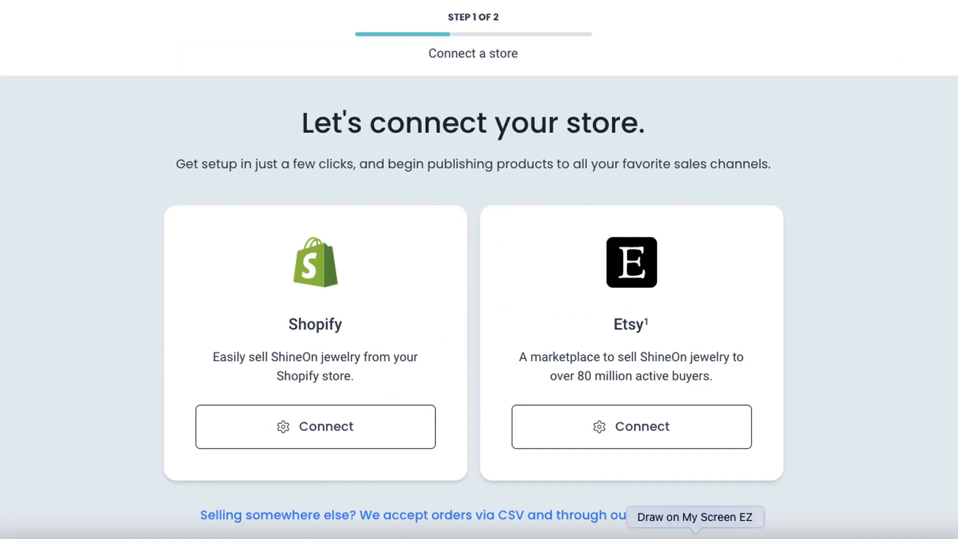
pyautogui.moveTo(354, 244)
pyautogui.mouseDown()
pyautogui.moveTo(230, 290)
pyautogui.moveTo(415, 365)
pyautogui.moveTo(329, 224)
pyautogui.mouseUp()
pyautogui.moveTo(649, 202); pyautogui.dragTo(680, 208)
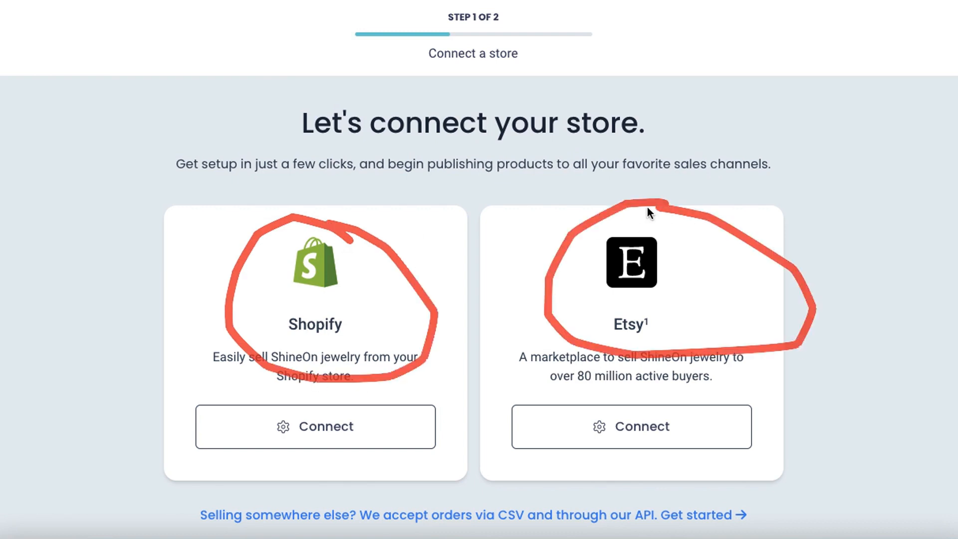
pyautogui.moveTo(333, 391)
pyautogui.mouseDown()
pyautogui.moveTo(261, 377)
pyautogui.moveTo(226, 475)
pyautogui.moveTo(375, 394)
pyautogui.moveTo(302, 377)
pyautogui.mouseUp()
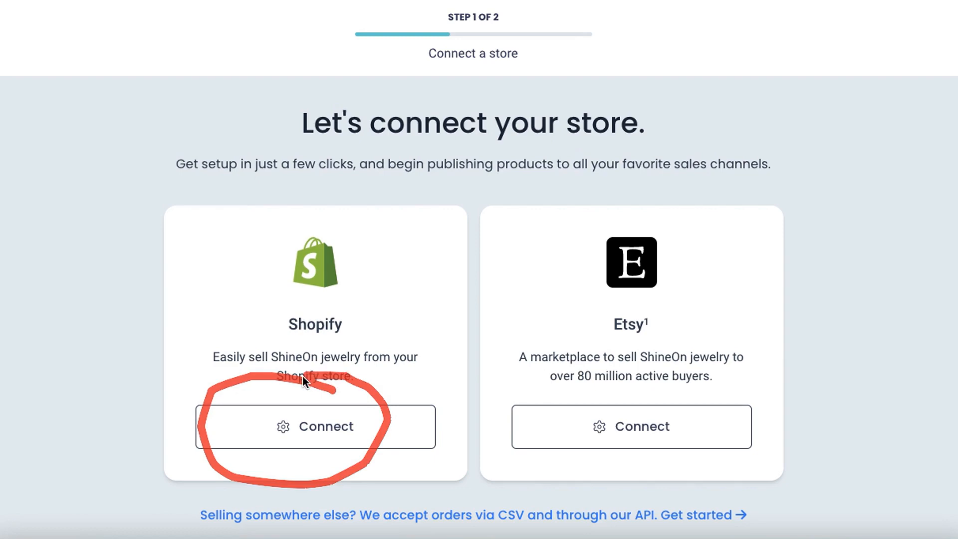
pyautogui.click(359, 453)
pyautogui.moveTo(292, 344); pyautogui.dragTo(379, 345)
pyautogui.moveTo(417, 372); pyautogui.dragTo(531, 364)
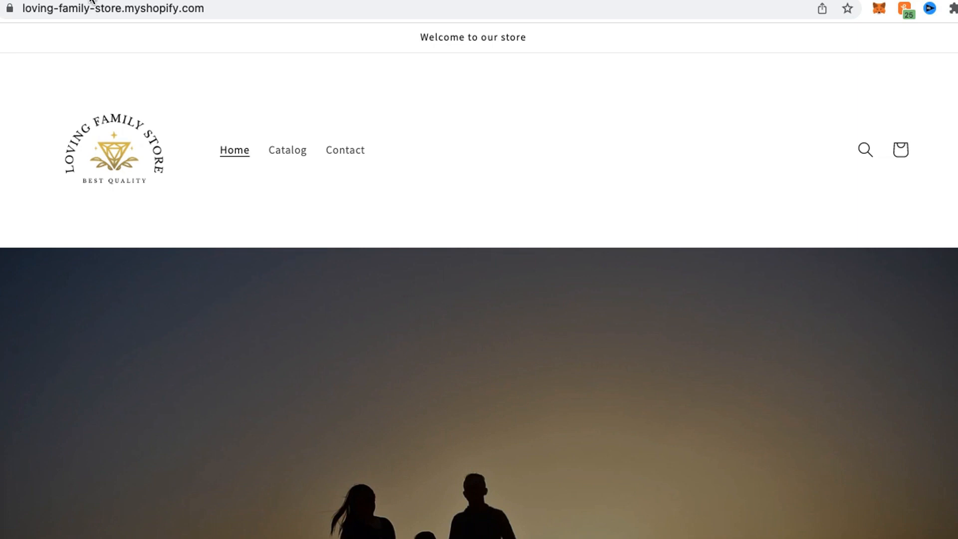
# - Copy the domain loving-family-store.myshopify.com from the live storefront's address and enter it as the MyShopify domain in ShineOn
pyautogui.click(135, 6)
pyautogui.hotkey('ctrl', 'c')
pyautogui.press('Left')
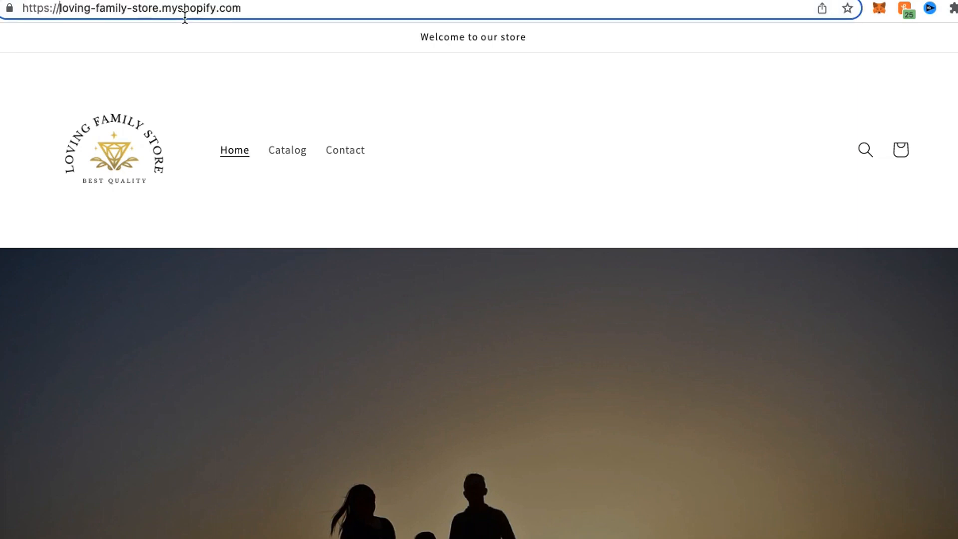
pyautogui.moveTo(61, 8); pyautogui.dragTo(149, 11)
pyautogui.moveTo(240, 9); pyautogui.dragTo(63, 15)
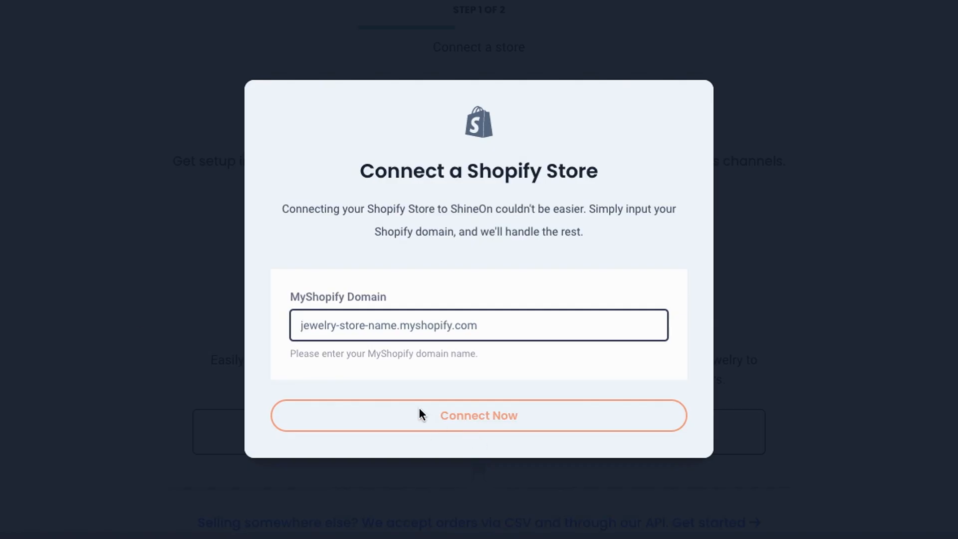
pyautogui.hotkey('ctrl', 'v')
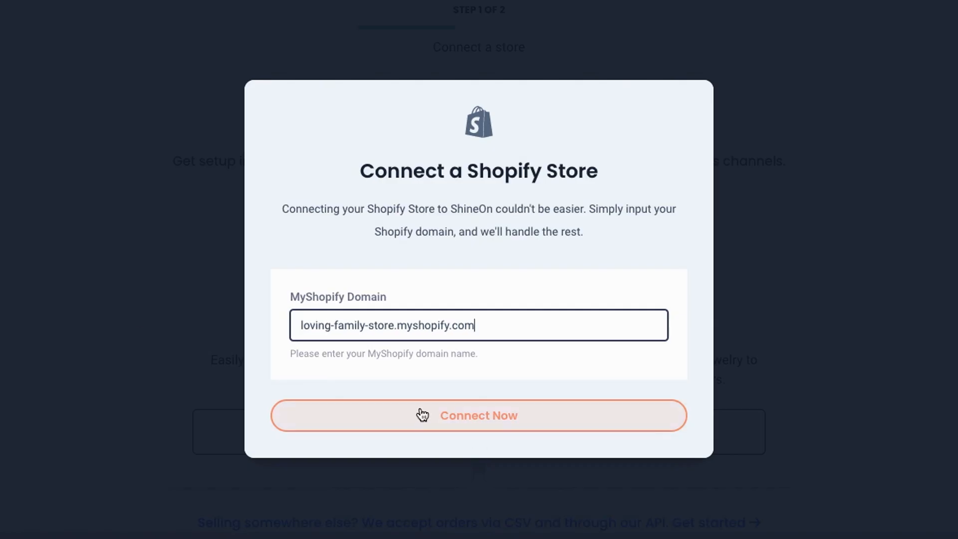
# - Connect the entered Shopify domain and install the ShineOn: Print On Demand app on Loving Family Store
pyautogui.click(666, 537)
pyautogui.moveTo(463, 380)
pyautogui.mouseDown()
pyautogui.moveTo(445, 370)
pyautogui.moveTo(432, 377)
pyautogui.mouseUp()
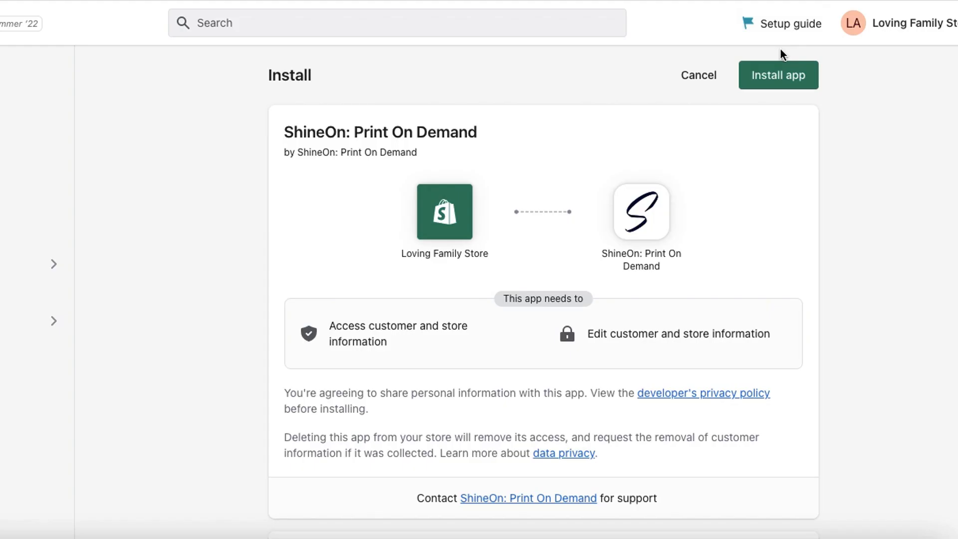
pyautogui.moveTo(780, 50)
pyautogui.mouseDown()
pyautogui.moveTo(726, 62)
pyautogui.moveTo(761, 123)
pyautogui.moveTo(844, 67)
pyautogui.moveTo(750, 53)
pyautogui.mouseUp()
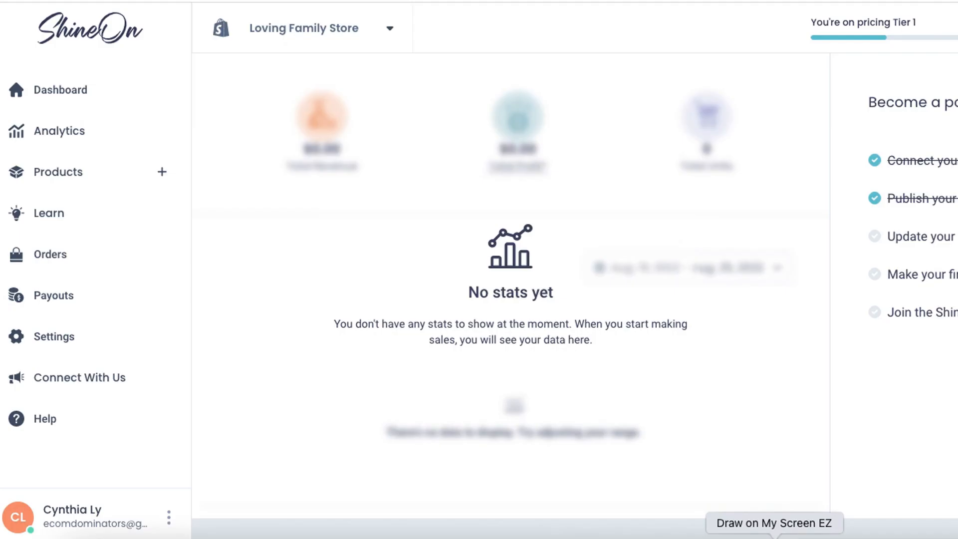
# - Check the active store and the list of connected stores in the ShineOn dashboard
pyautogui.moveTo(233, 1); pyautogui.dragTo(208, 84)
pyautogui.moveTo(269, 89)
pyautogui.mouseDown()
pyautogui.moveTo(405, 69)
pyautogui.moveTo(441, 37)
pyautogui.moveTo(352, 4)
pyautogui.moveTo(205, 6)
pyautogui.moveTo(165, 55)
pyautogui.moveTo(280, 67)
pyautogui.moveTo(438, 63)
pyautogui.mouseUp()
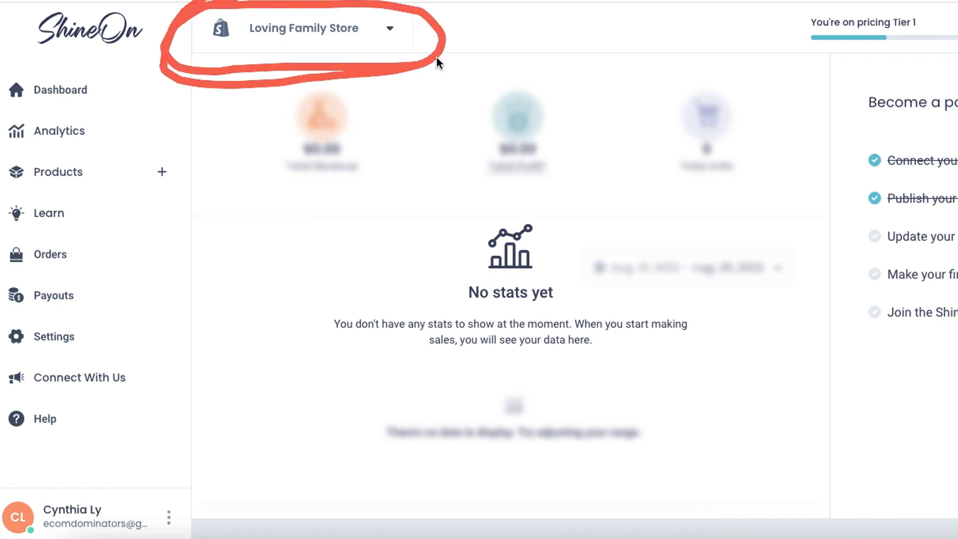
pyautogui.click(387, 34)
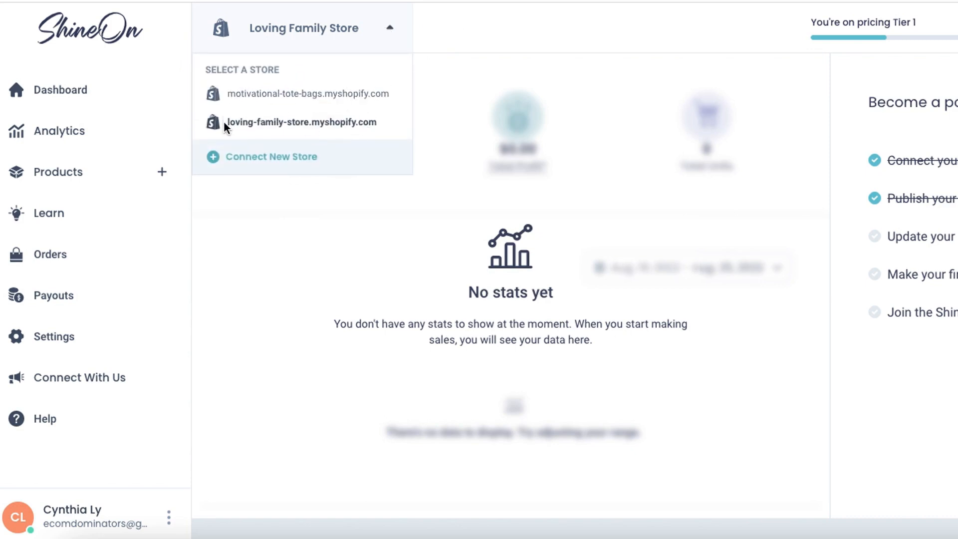
pyautogui.moveTo(237, 106)
pyautogui.mouseDown()
pyautogui.moveTo(190, 111)
pyautogui.moveTo(209, 144)
pyautogui.moveTo(404, 143)
pyautogui.moveTo(414, 115)
pyautogui.moveTo(229, 106)
pyautogui.mouseUp()
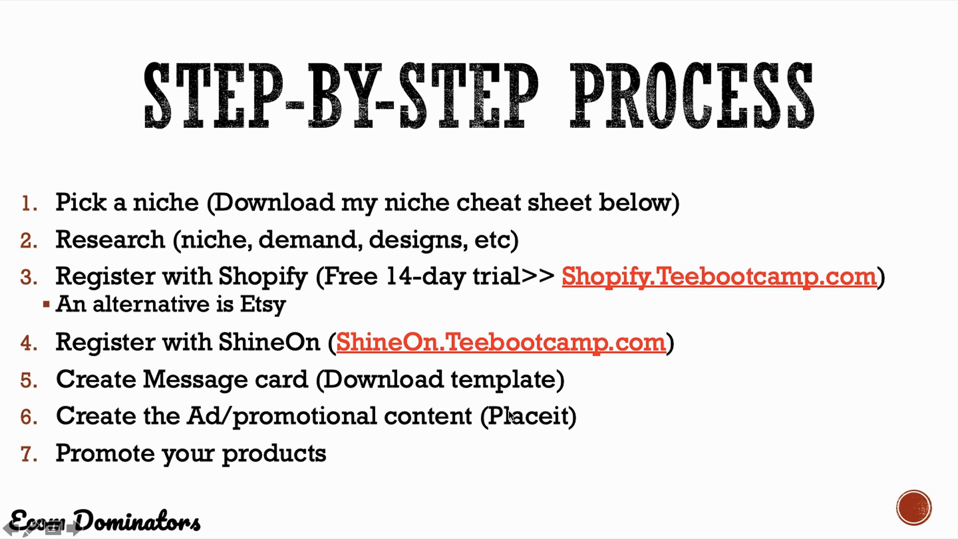
pyautogui.press('Right')
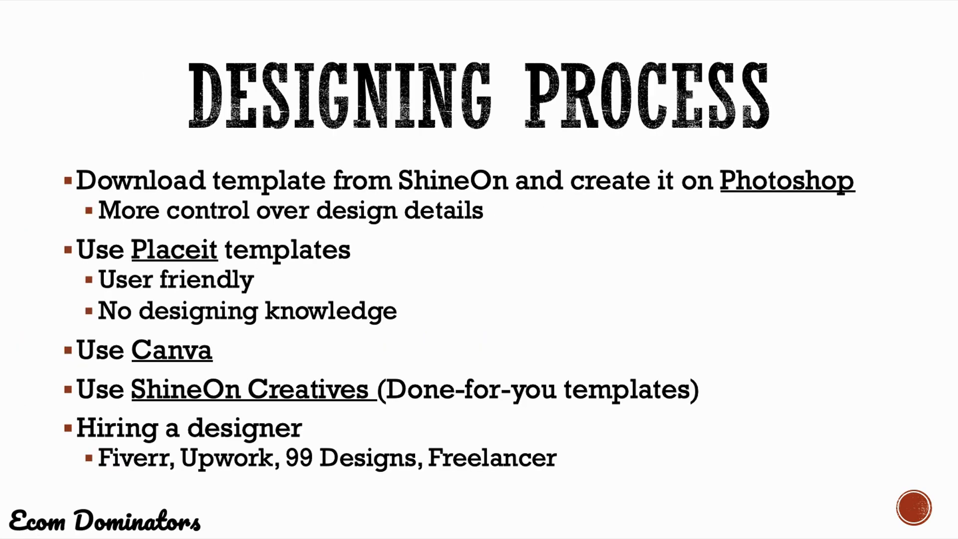
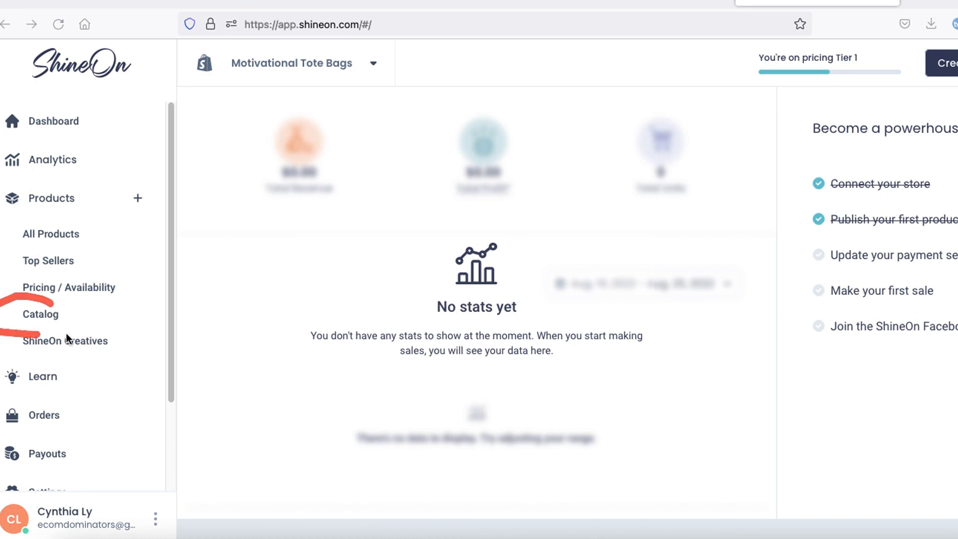
# - Open the ShineOn product catalog and go into the Pick Message Card Jewelry category
pyautogui.click(43, 302)
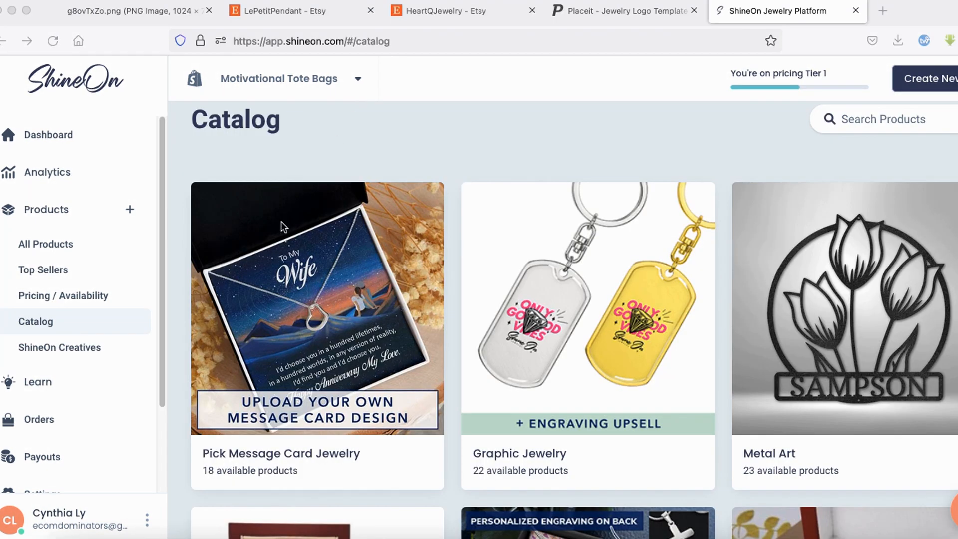
pyautogui.scroll(-5, 355, 370)
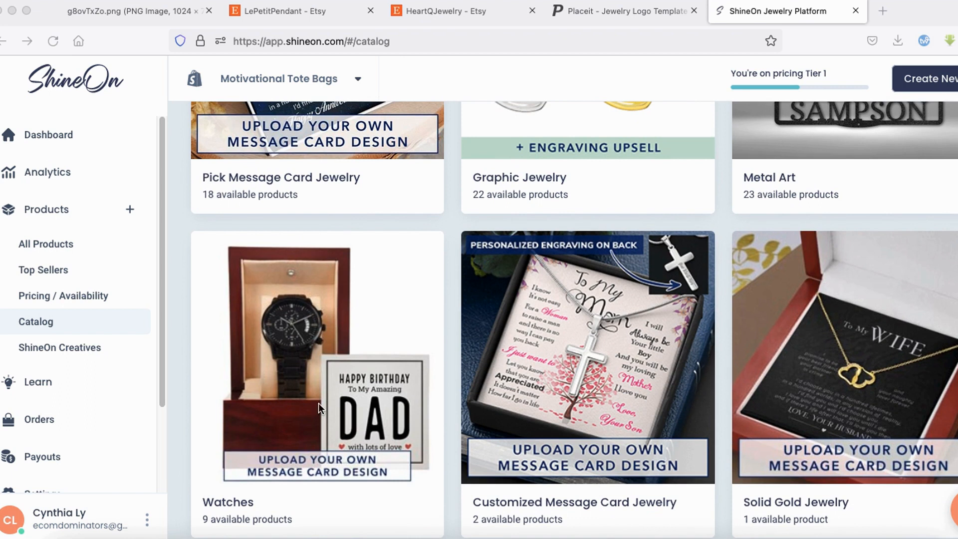
pyautogui.scroll(5, 820, 253)
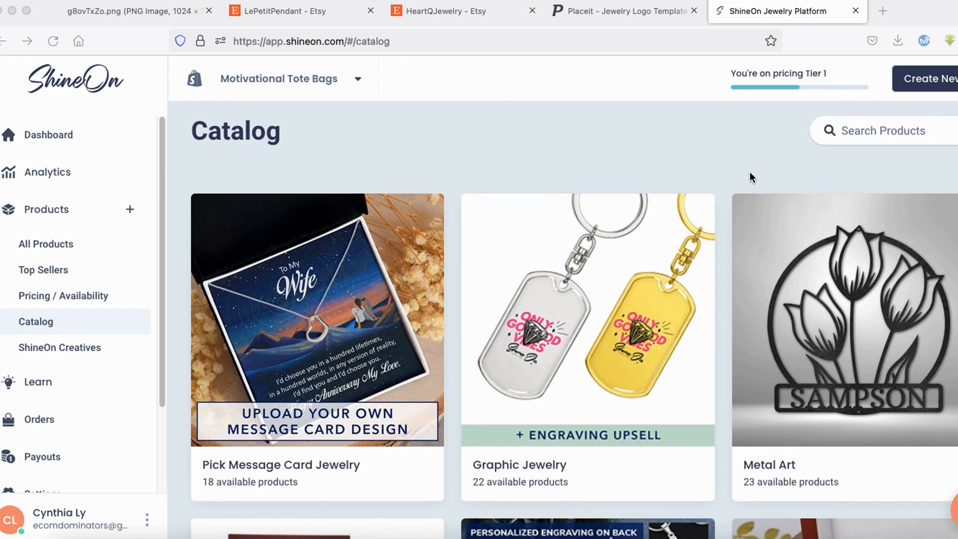
pyautogui.moveTo(284, 164)
pyautogui.mouseDown()
pyautogui.moveTo(167, 261)
pyautogui.moveTo(180, 420)
pyautogui.moveTo(312, 481)
pyautogui.moveTo(439, 465)
pyautogui.moveTo(460, 269)
pyautogui.moveTo(384, 180)
pyautogui.moveTo(220, 160)
pyautogui.mouseUp()
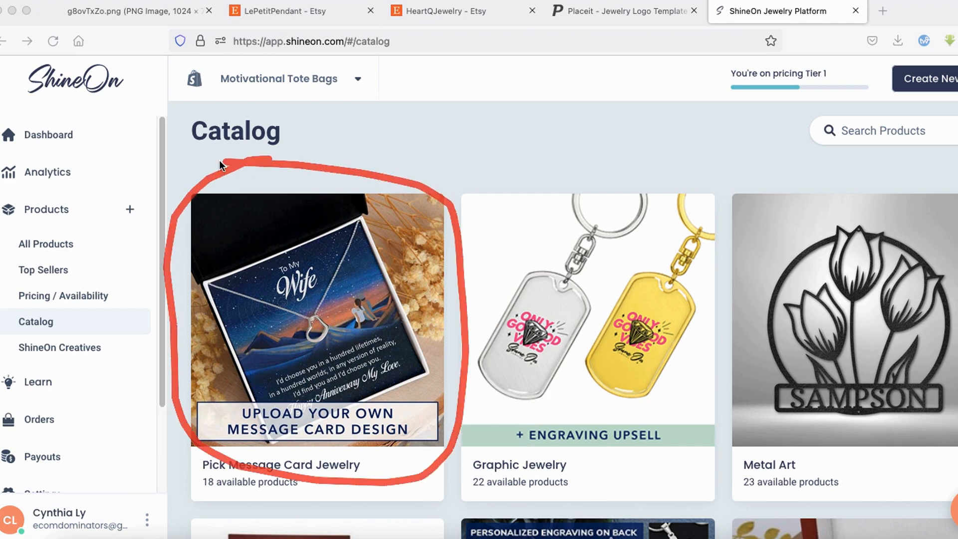
pyautogui.click(309, 327)
# - Browse the message card jewelry and open the Eternal Hope Necklace without the luxury box for artwork upload
pyautogui.scroll(-3, 483, 150)
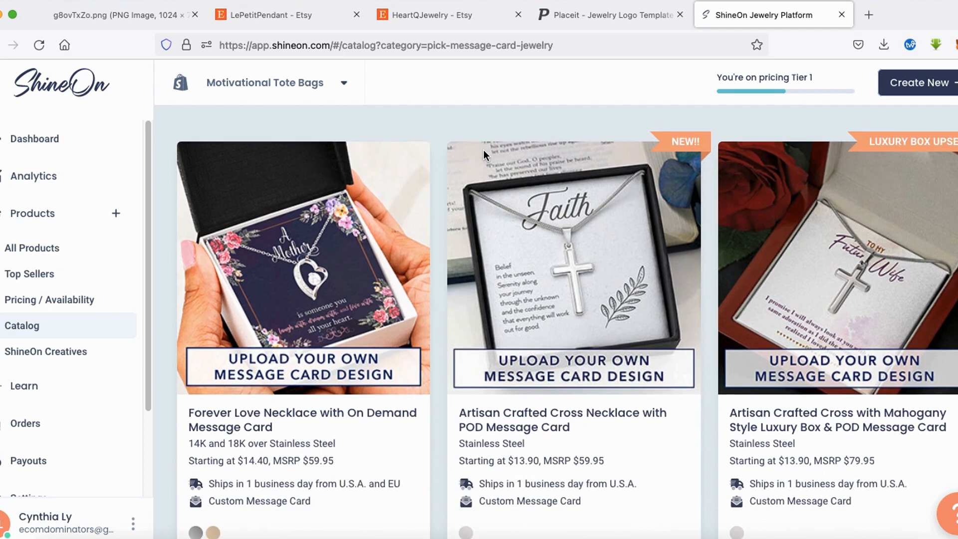
pyautogui.scroll(-10, 453, 200)
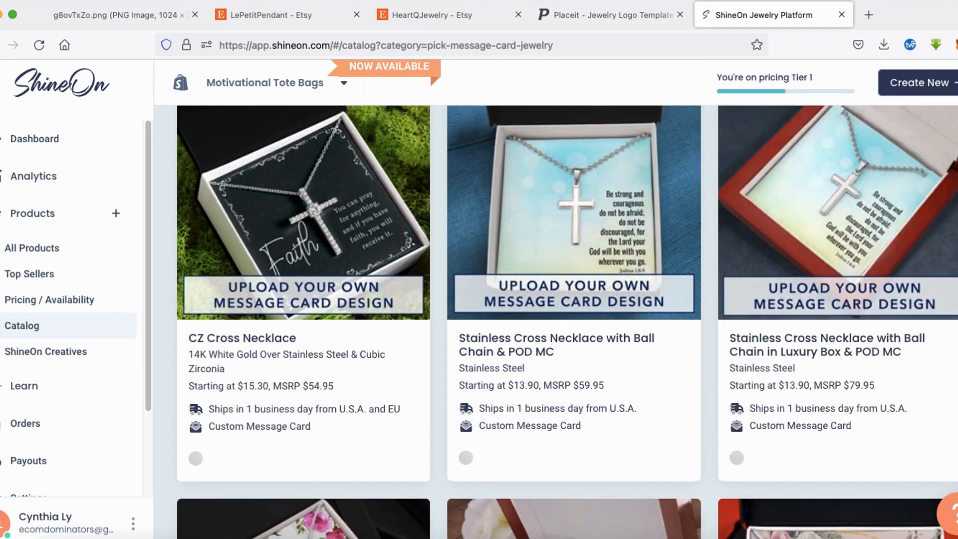
pyautogui.scroll(-10, 567, 322)
pyautogui.scroll(-10, 567, 321)
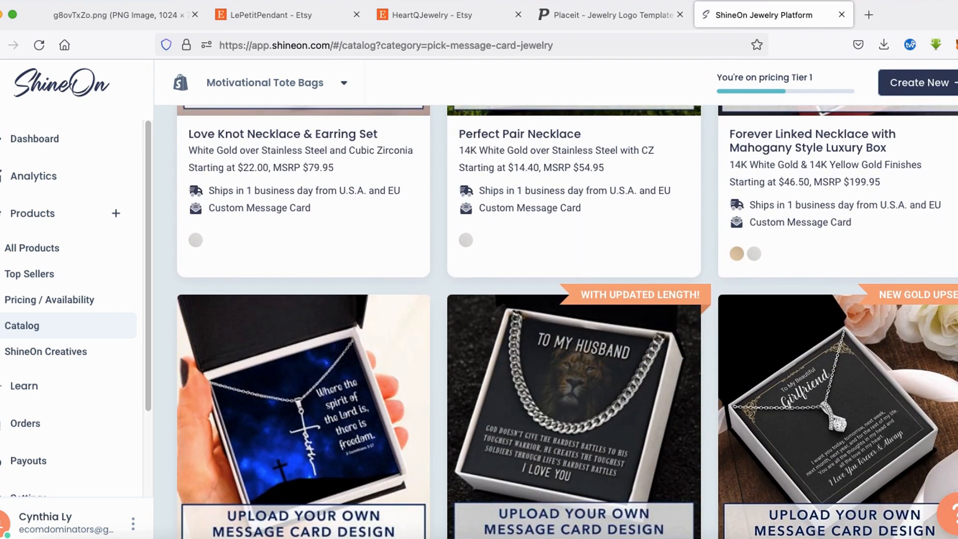
pyautogui.scroll(-5, 567, 322)
pyautogui.scroll(15, 567, 322)
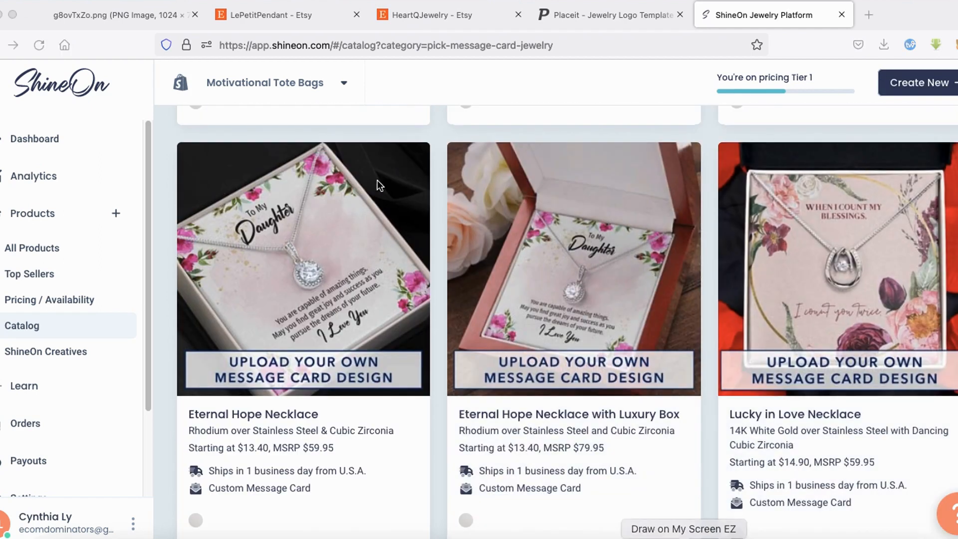
pyautogui.moveTo(265, 120)
pyautogui.mouseDown()
pyautogui.moveTo(137, 211)
pyautogui.moveTo(168, 407)
pyautogui.moveTo(240, 470)
pyautogui.moveTo(428, 355)
pyautogui.mouseUp()
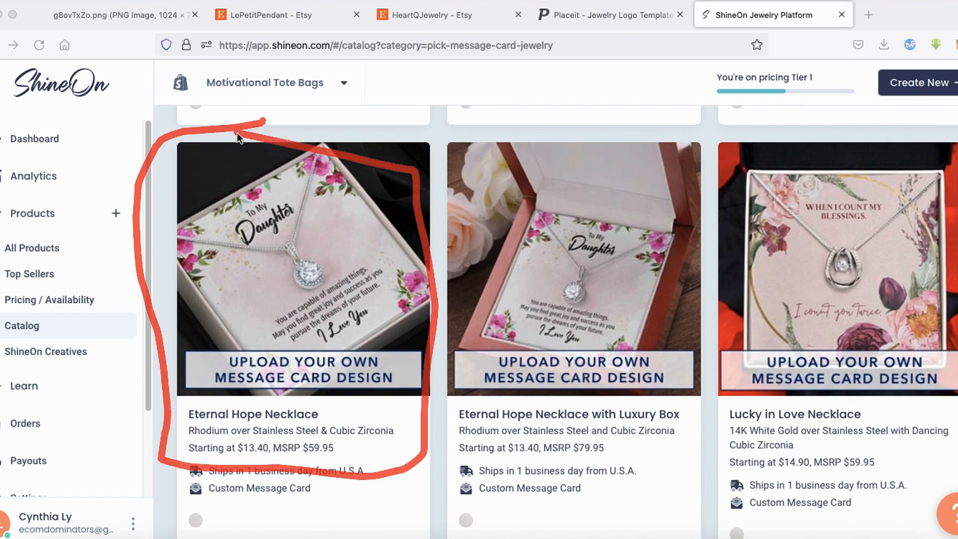
pyautogui.click(270, 353)
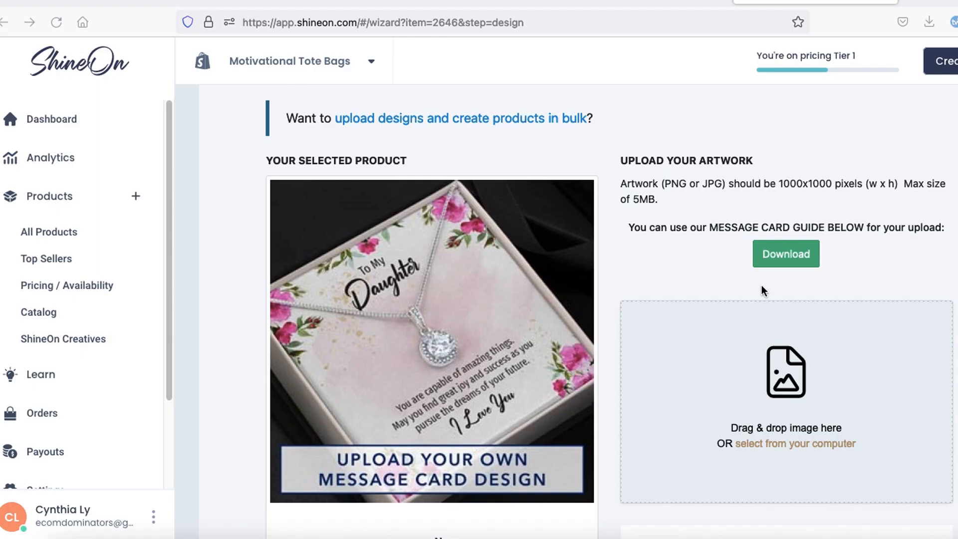
pyautogui.moveTo(782, 296)
pyautogui.mouseDown()
pyautogui.moveTo(656, 304)
pyautogui.moveTo(706, 514)
pyautogui.moveTo(942, 452)
pyautogui.mouseUp()
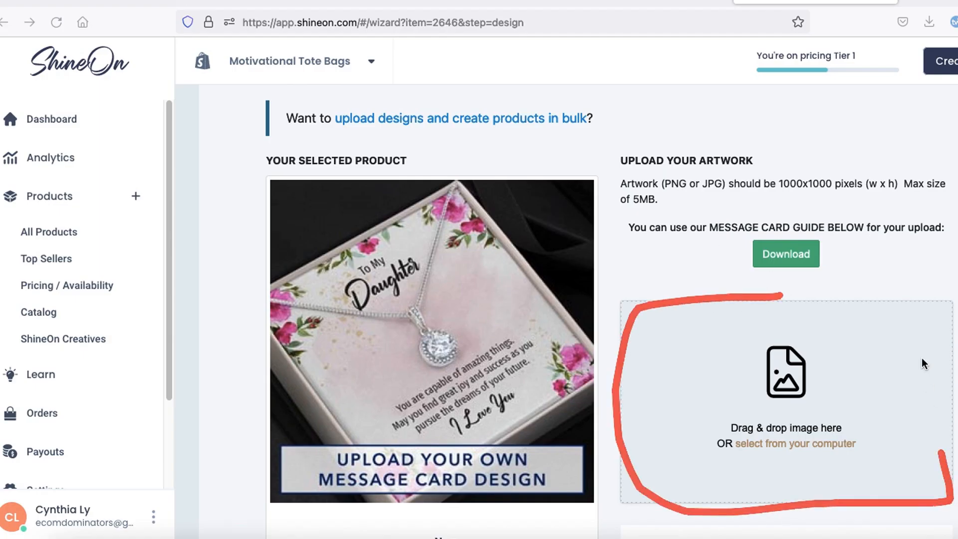
pyautogui.moveTo(924, 363)
pyautogui.mouseDown()
pyautogui.moveTo(850, 309)
pyautogui.moveTo(719, 310)
pyautogui.mouseUp()
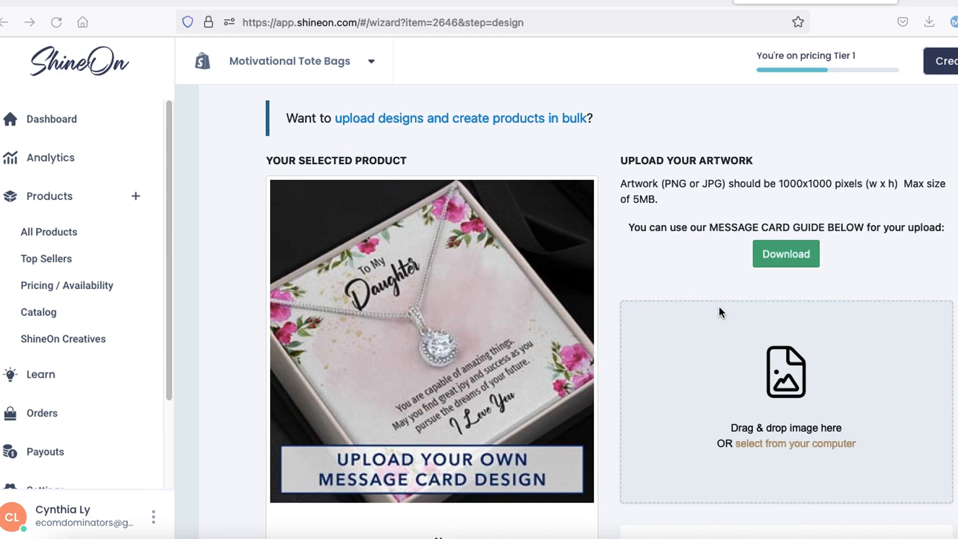
pyautogui.moveTo(666, 127)
pyautogui.mouseDown()
pyautogui.moveTo(602, 125)
pyautogui.moveTo(589, 148)
pyautogui.moveTo(613, 293)
pyautogui.moveTo(789, 294)
pyautogui.moveTo(956, 152)
pyautogui.moveTo(670, 143)
pyautogui.mouseUp()
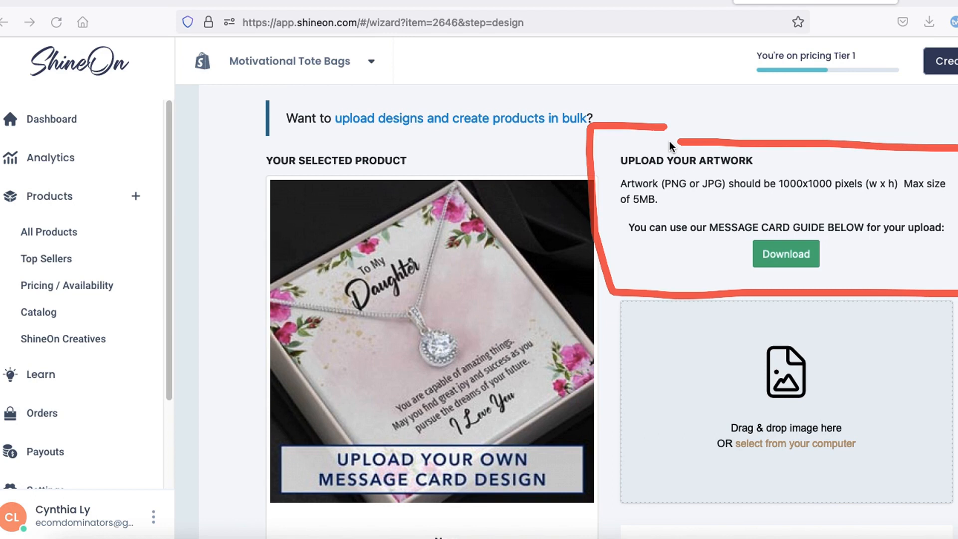
pyautogui.moveTo(807, 224)
pyautogui.mouseDown()
pyautogui.moveTo(710, 264)
pyautogui.moveTo(850, 285)
pyautogui.moveTo(739, 204)
pyautogui.moveTo(698, 293)
pyautogui.moveTo(841, 250)
pyautogui.mouseUp()
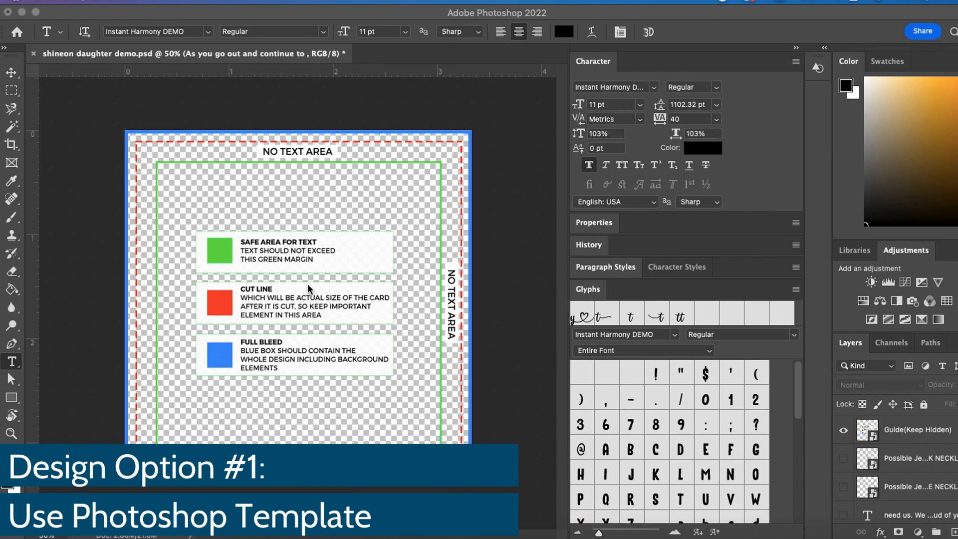
# - Review the safe area, cut line and full bleed markings in the Photoshop card template, and hide the guide layer
pyautogui.moveTo(206, 163)
pyautogui.mouseDown()
pyautogui.moveTo(143, 167)
pyautogui.moveTo(161, 379)
pyautogui.moveTo(150, 415)
pyautogui.moveTo(337, 455)
pyautogui.moveTo(433, 455)
pyautogui.moveTo(428, 333)
pyautogui.moveTo(442, 168)
pyautogui.moveTo(215, 165)
pyautogui.mouseUp()
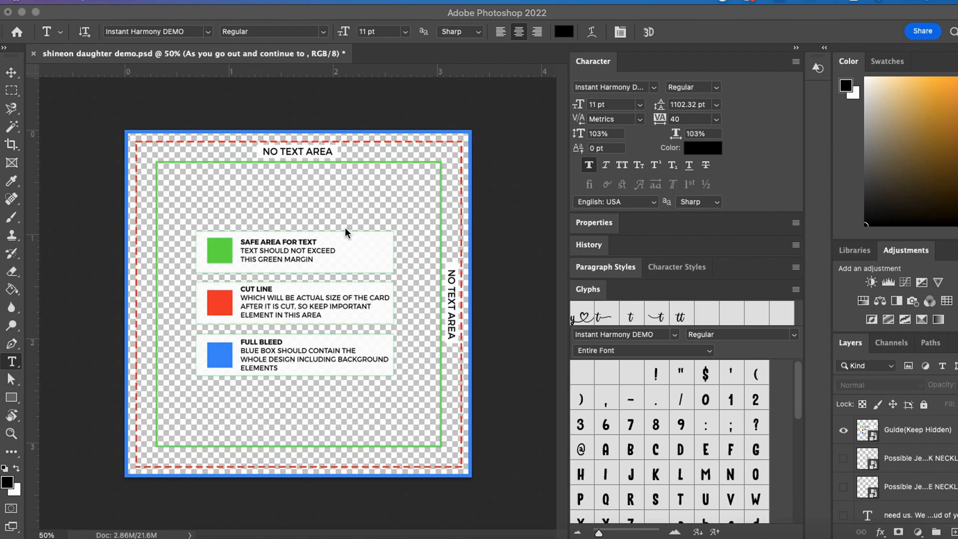
pyautogui.moveTo(305, 142)
pyautogui.mouseDown()
pyautogui.moveTo(119, 141)
pyautogui.moveTo(136, 456)
pyautogui.moveTo(275, 475)
pyautogui.moveTo(443, 475)
pyautogui.moveTo(463, 356)
pyautogui.moveTo(462, 172)
pyautogui.moveTo(388, 143)
pyautogui.moveTo(293, 139)
pyautogui.mouseUp()
pyautogui.moveTo(304, 136)
pyautogui.mouseDown()
pyautogui.moveTo(125, 131)
pyautogui.moveTo(126, 480)
pyautogui.moveTo(473, 492)
pyautogui.moveTo(475, 128)
pyautogui.moveTo(283, 132)
pyautogui.mouseUp()
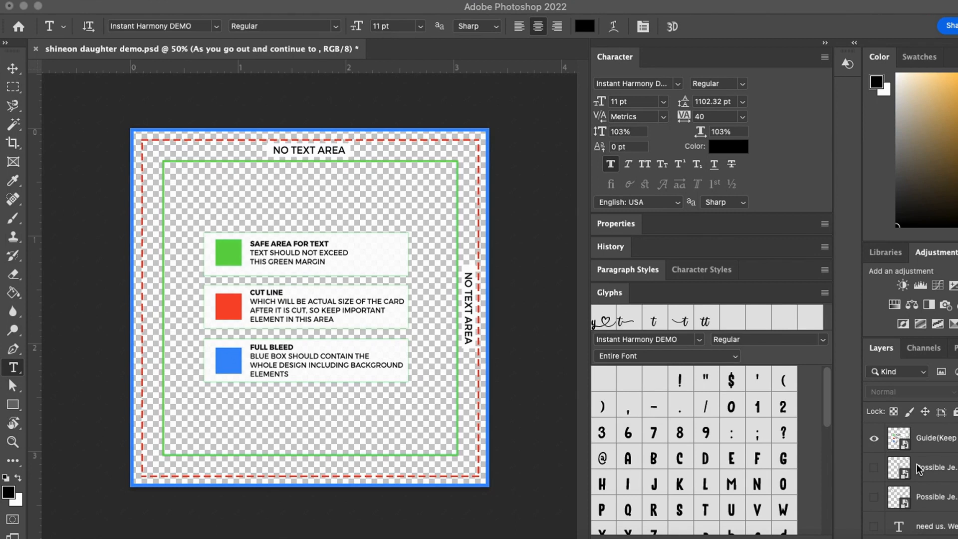
pyautogui.click(874, 438)
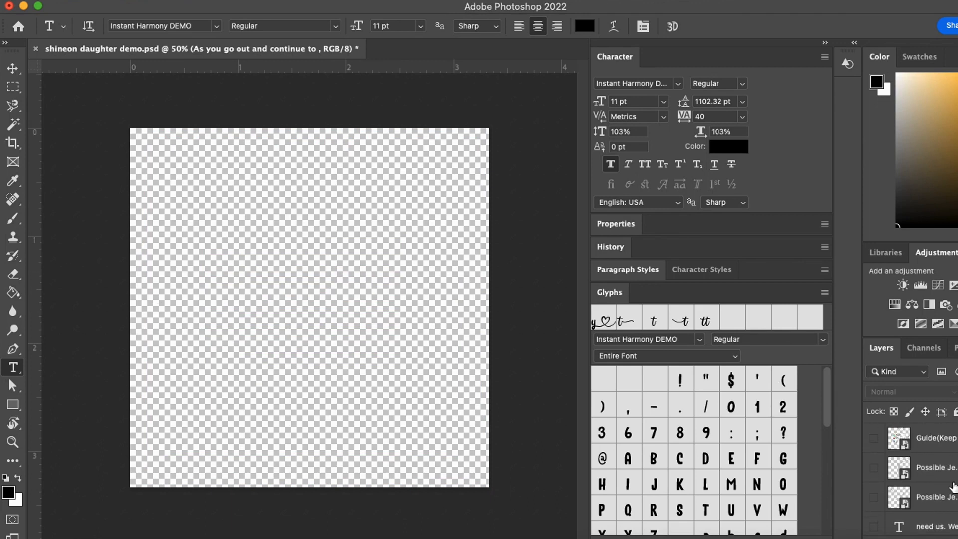
# - Preview the two possible jewelry placement layers one after the other and hide each again
pyautogui.click(873, 469)
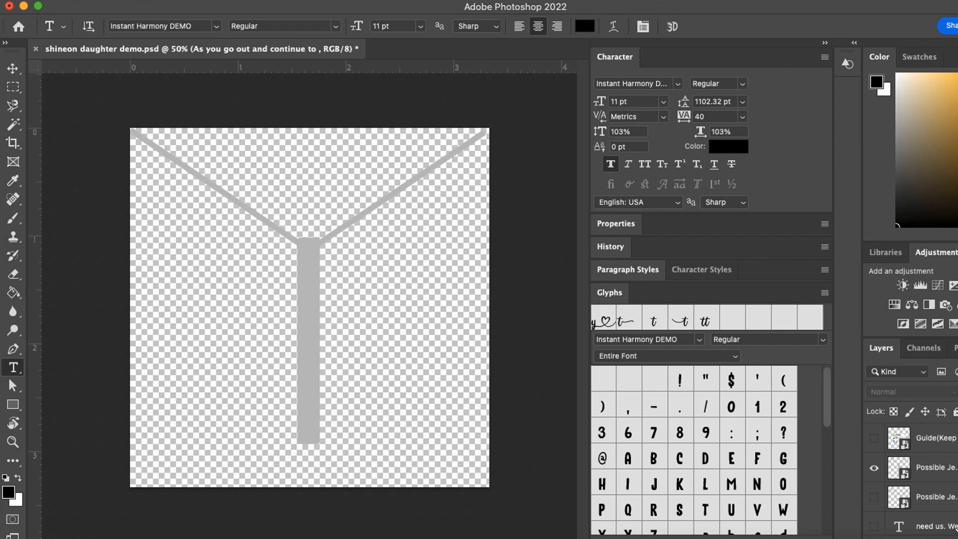
pyautogui.click(875, 470)
pyautogui.click(875, 498)
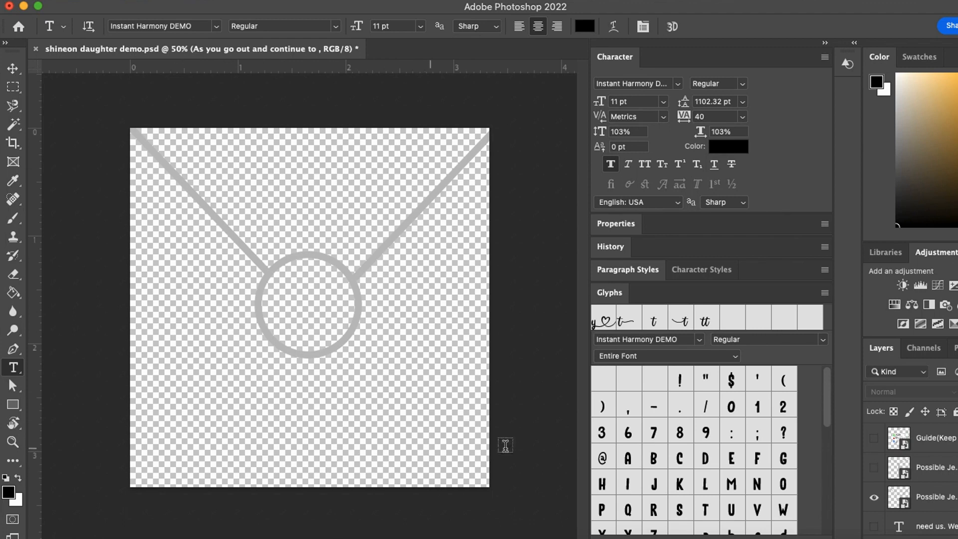
pyautogui.click(873, 497)
# - Show the floral background layers Layer 1 and Layer 1 copy on the card
pyautogui.scroll(-4, 913, 489)
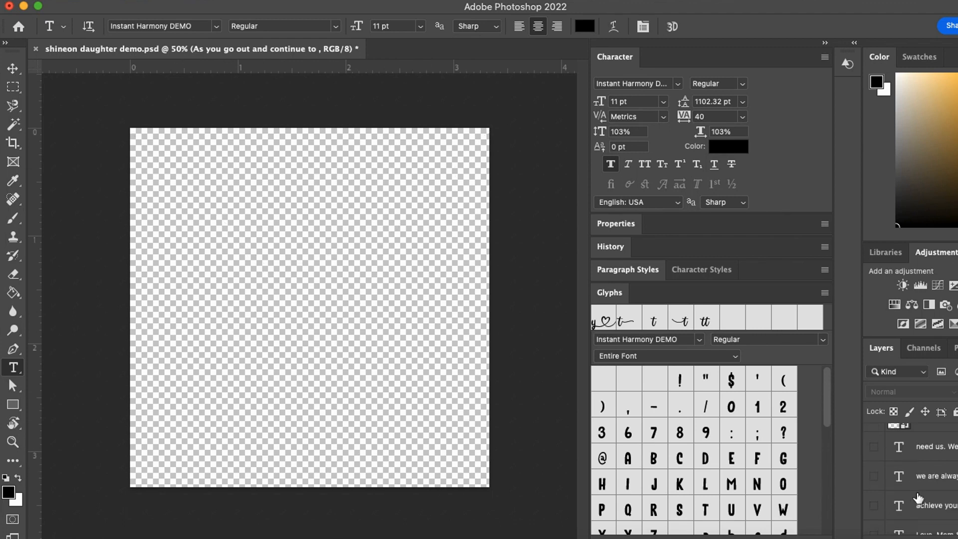
pyautogui.scroll(-2, 918, 497)
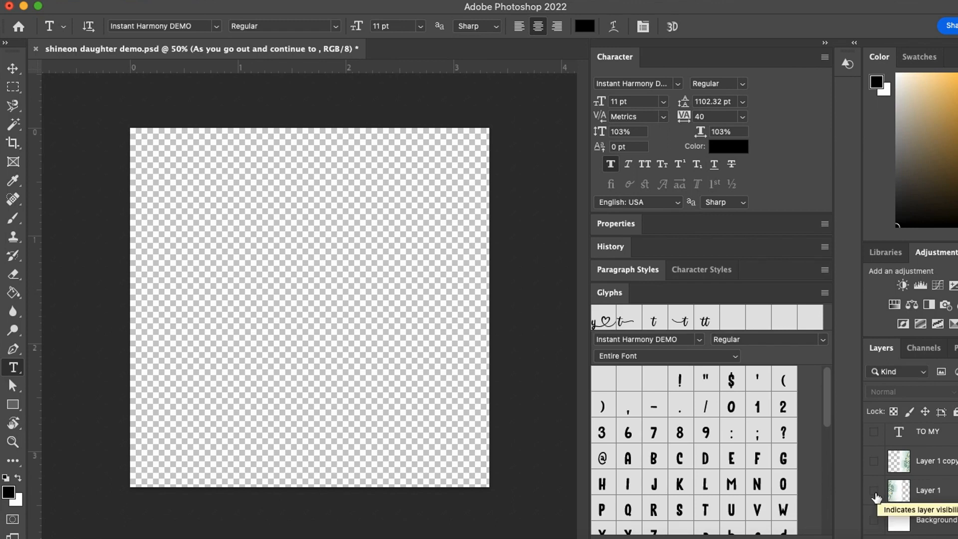
pyautogui.click(874, 493)
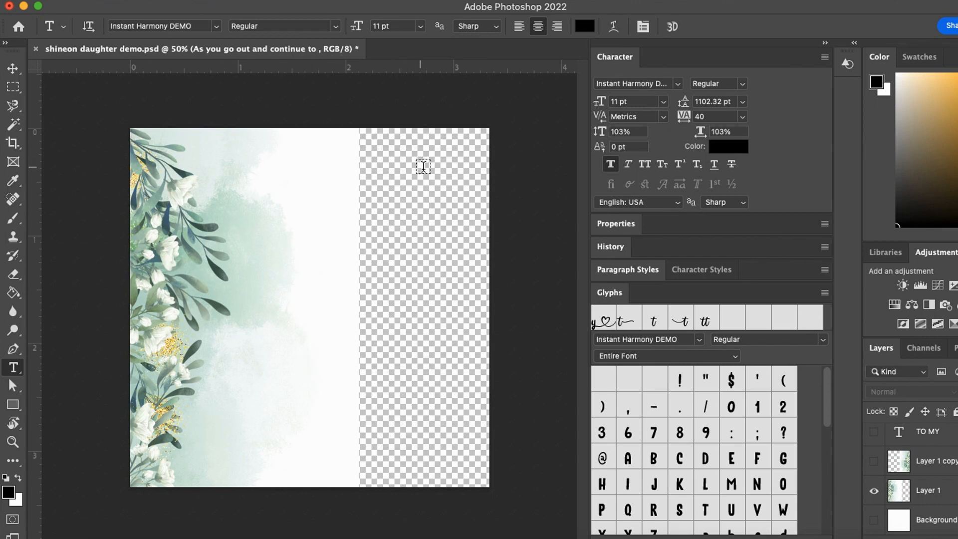
pyautogui.click(874, 459)
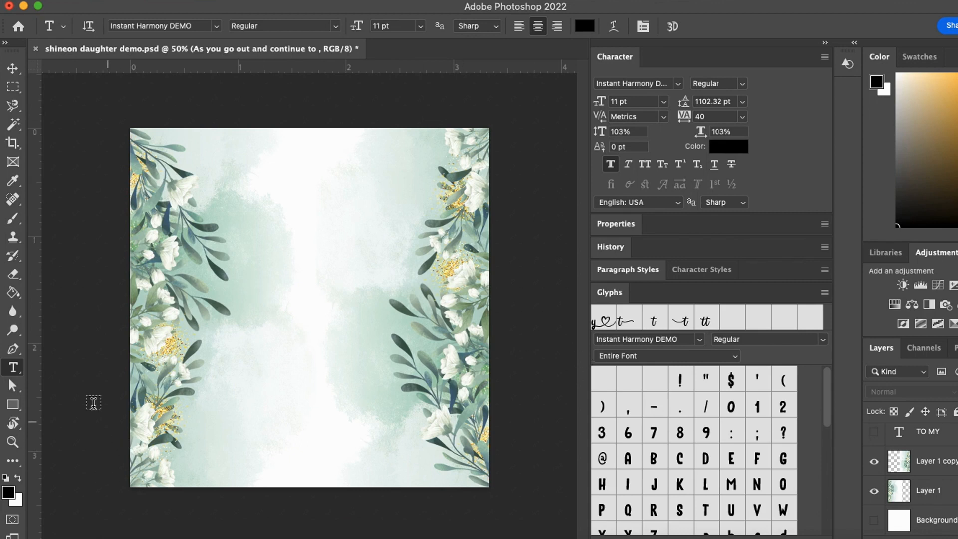
pyautogui.click(716, 534)
pyautogui.moveTo(38, 343)
pyautogui.mouseDown()
pyautogui.moveTo(16, 338)
pyautogui.moveTo(0, 384)
pyautogui.moveTo(60, 384)
pyautogui.moveTo(30, 345)
pyautogui.mouseUp()
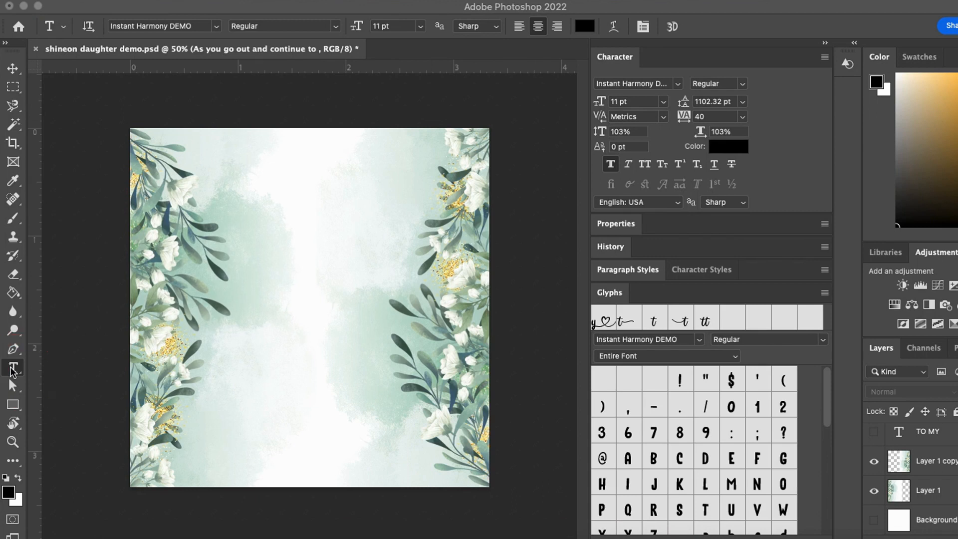
# - Show the TO MY and Daughter text layers as the card's heading
pyautogui.scroll(3, 934, 504)
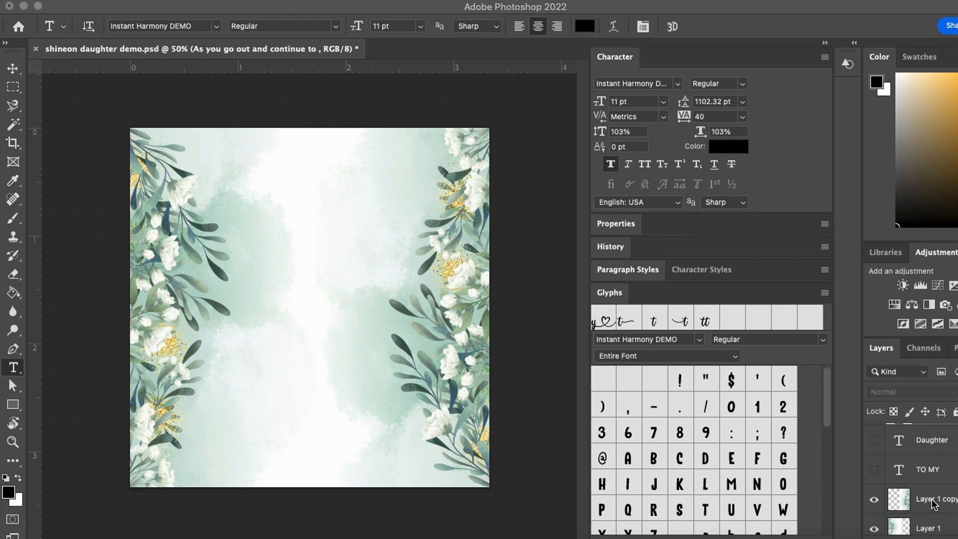
pyautogui.click(874, 470)
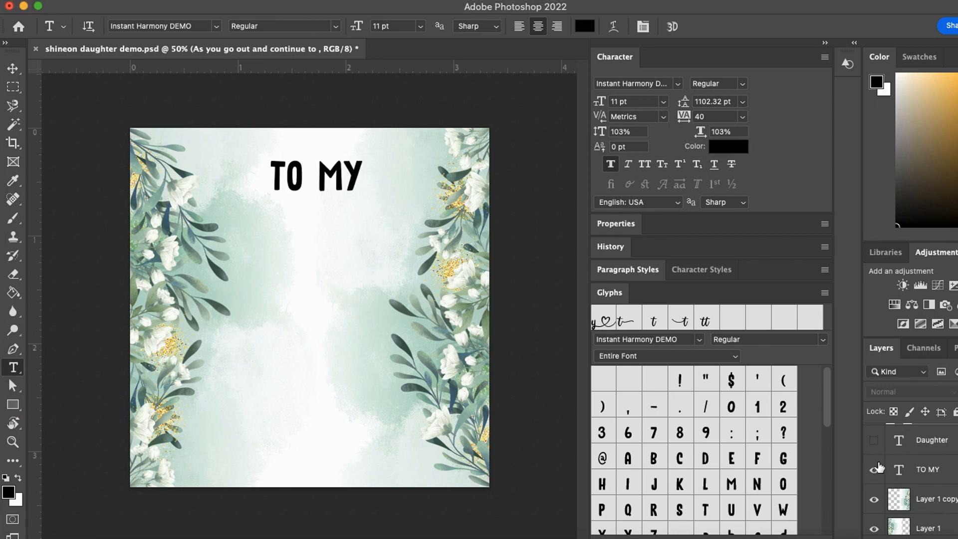
pyautogui.click(873, 441)
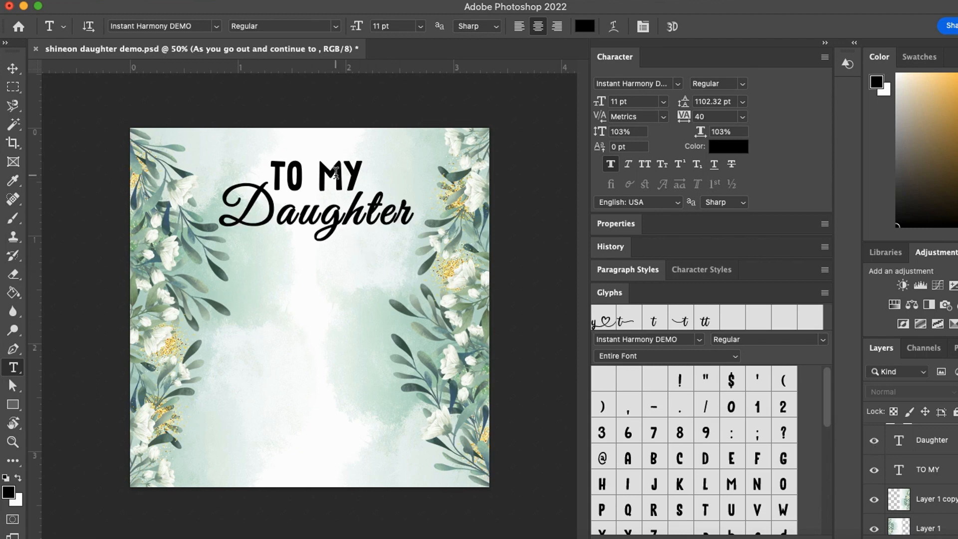
pyautogui.scroll(1, 950, 439)
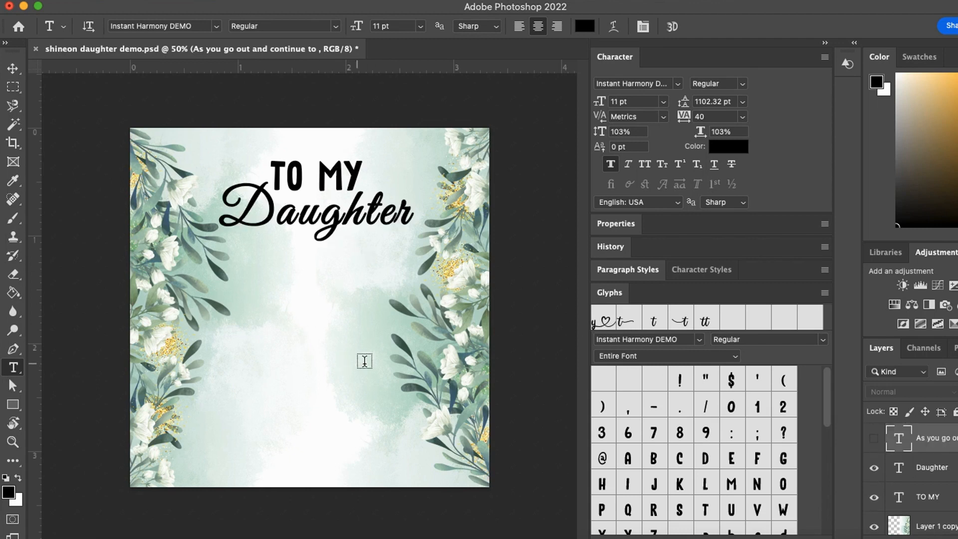
pyautogui.moveTo(296, 345)
pyautogui.mouseDown()
pyautogui.moveTo(244, 342)
pyautogui.moveTo(137, 424)
pyautogui.moveTo(272, 509)
pyautogui.moveTo(504, 469)
pyautogui.moveTo(390, 358)
pyautogui.moveTo(238, 348)
pyautogui.mouseUp()
pyautogui.press('Escape')
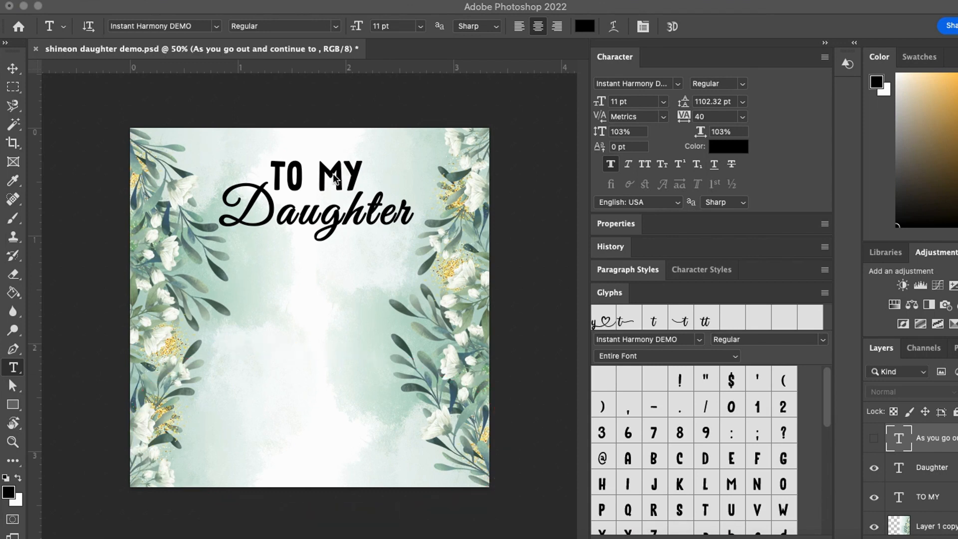
pyautogui.moveTo(341, 153)
pyautogui.mouseDown()
pyautogui.moveTo(257, 147)
pyautogui.moveTo(236, 251)
pyautogui.moveTo(414, 221)
pyautogui.moveTo(340, 150)
pyautogui.mouseUp()
pyautogui.moveTo(294, 368)
pyautogui.mouseDown()
pyautogui.moveTo(177, 397)
pyautogui.moveTo(494, 421)
pyautogui.moveTo(294, 362)
pyautogui.mouseUp()
pyautogui.press('Escape')
# - Show the four message text layers and the "Love, Mom & Dad" signature layer on the card
pyautogui.scroll(2, 930, 446)
pyautogui.click(874, 488)
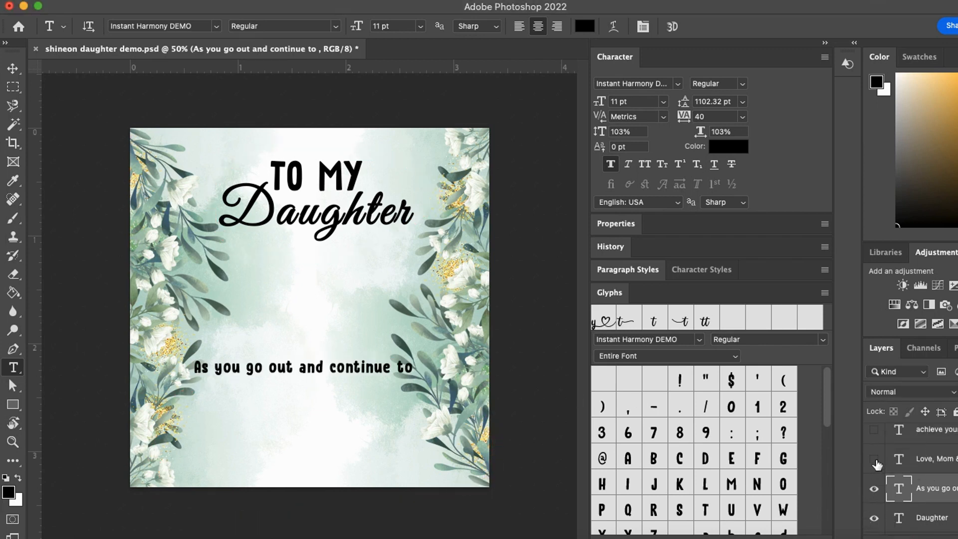
pyautogui.click(874, 458)
pyautogui.click(874, 429)
pyautogui.scroll(1, 891, 462)
pyautogui.scroll(1, 891, 461)
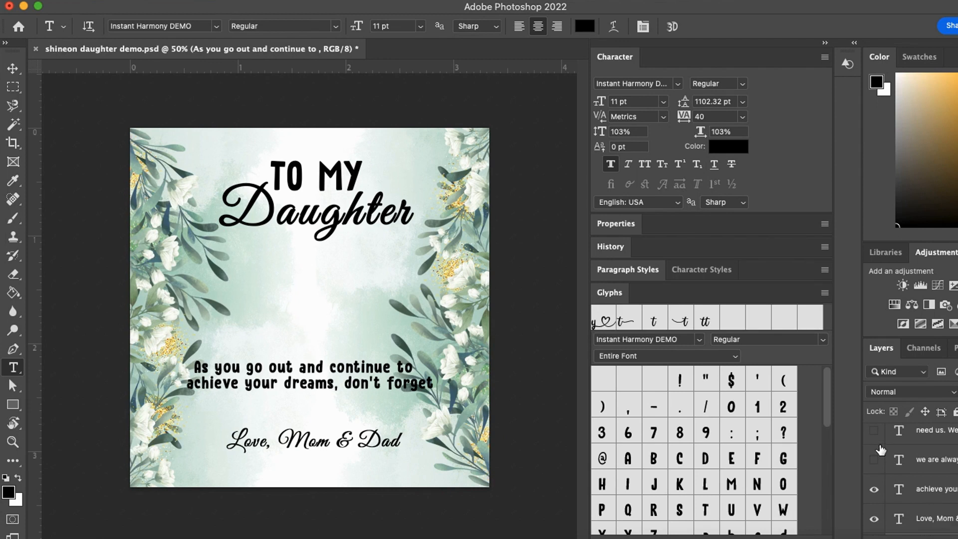
pyautogui.click(877, 459)
pyautogui.click(874, 430)
pyautogui.scroll(3, 891, 462)
pyautogui.click(874, 496)
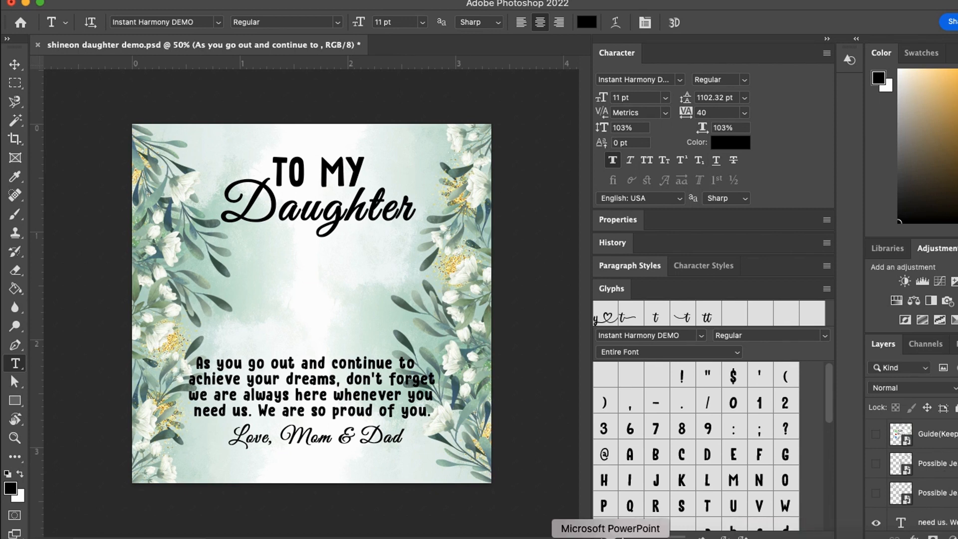
# - Switch to ShineOn, continue with the uploaded card artwork to the product assets, and look through the necklace mockup images
pyautogui.click(457, 530)
pyautogui.moveTo(897, 450)
pyautogui.mouseDown()
pyautogui.moveTo(676, 366)
pyautogui.moveTo(703, 501)
pyautogui.moveTo(913, 430)
pyautogui.moveTo(674, 348)
pyautogui.mouseUp()
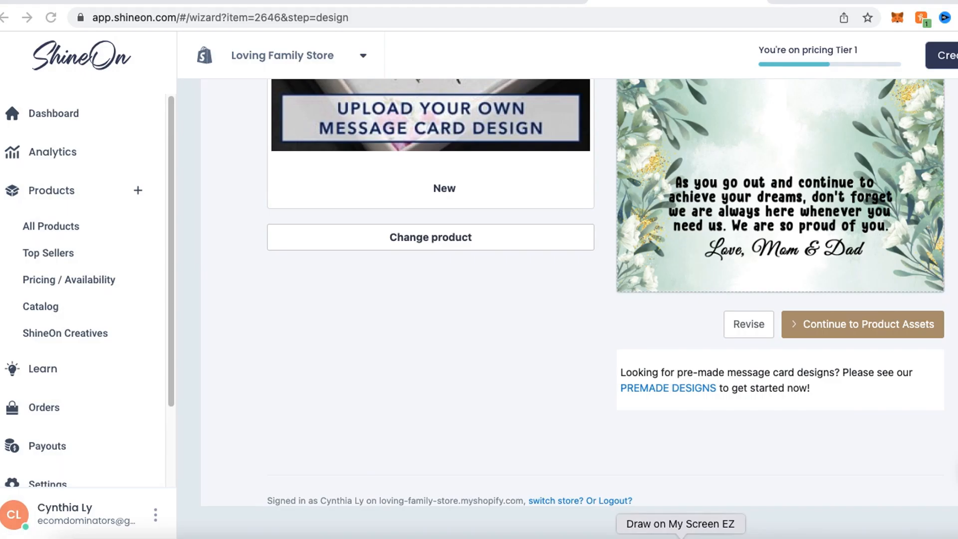
pyautogui.moveTo(852, 307)
pyautogui.mouseDown()
pyautogui.moveTo(780, 300)
pyautogui.moveTo(777, 373)
pyautogui.moveTo(932, 378)
pyautogui.moveTo(914, 298)
pyautogui.moveTo(786, 301)
pyautogui.moveTo(804, 384)
pyautogui.moveTo(955, 355)
pyautogui.mouseUp()
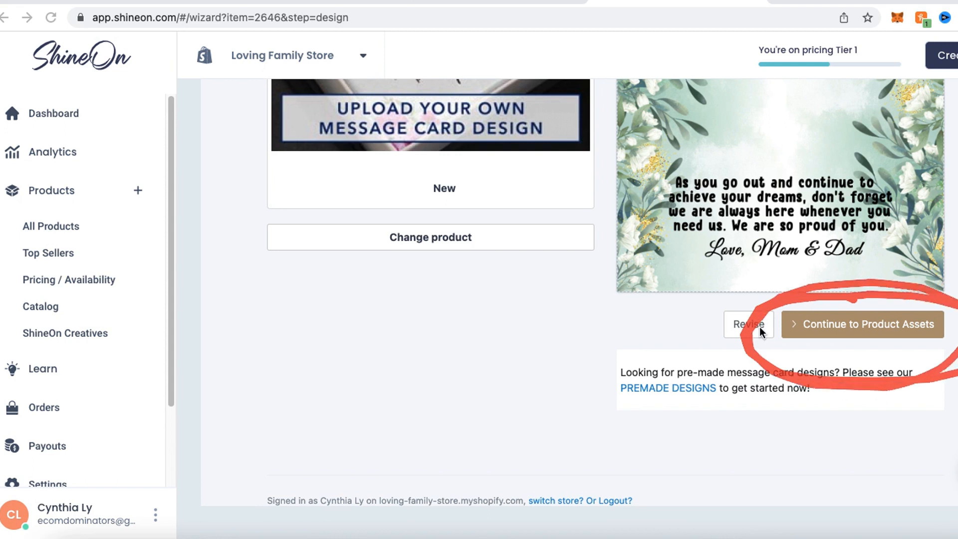
pyautogui.click(786, 322)
pyautogui.moveTo(428, 195)
pyautogui.mouseDown()
pyautogui.moveTo(307, 190)
pyautogui.moveTo(272, 326)
pyautogui.moveTo(308, 474)
pyautogui.moveTo(453, 526)
pyautogui.moveTo(579, 391)
pyautogui.moveTo(562, 240)
pyautogui.moveTo(360, 204)
pyautogui.mouseUp()
pyautogui.moveTo(432, 369)
pyautogui.mouseDown()
pyautogui.moveTo(411, 323)
pyautogui.moveTo(424, 399)
pyautogui.moveTo(414, 327)
pyautogui.mouseUp()
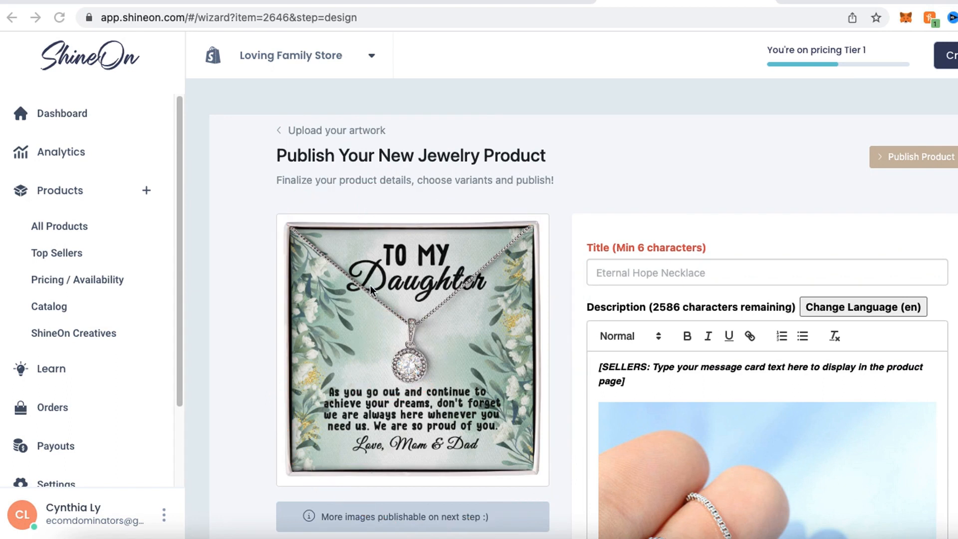
pyautogui.scroll(-9, 470, 309)
pyautogui.scroll(3, 448, 315)
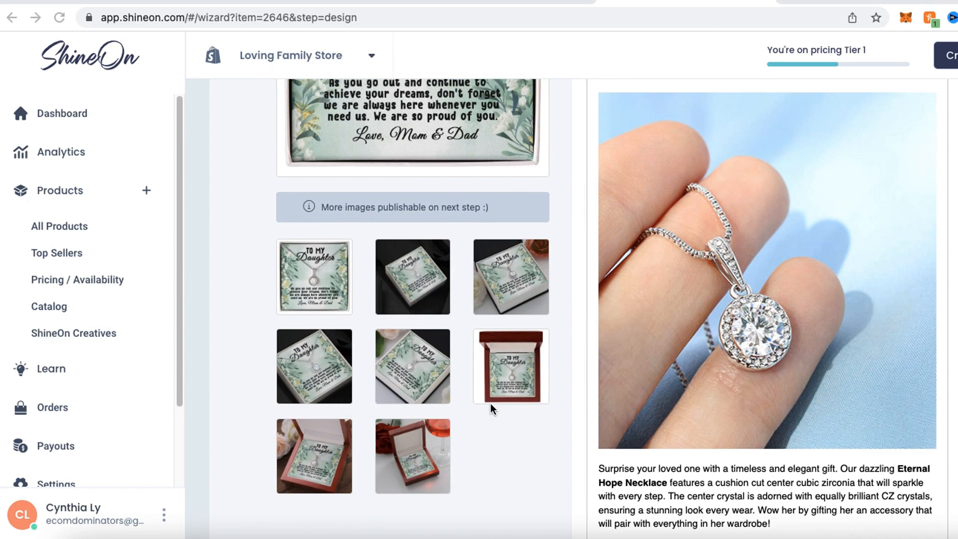
pyautogui.scroll(6, 848, 309)
# - Title the product To My Daughter Necklace and publish it with the Two Tone Box and Luxury Box w/ LED variants
pyautogui.moveTo(643, 216)
pyautogui.mouseDown()
pyautogui.moveTo(542, 242)
pyautogui.moveTo(615, 324)
pyautogui.moveTo(811, 248)
pyautogui.moveTo(627, 217)
pyautogui.mouseUp()
pyautogui.click(643, 274)
pyautogui.scroll(-10, 672, 245)
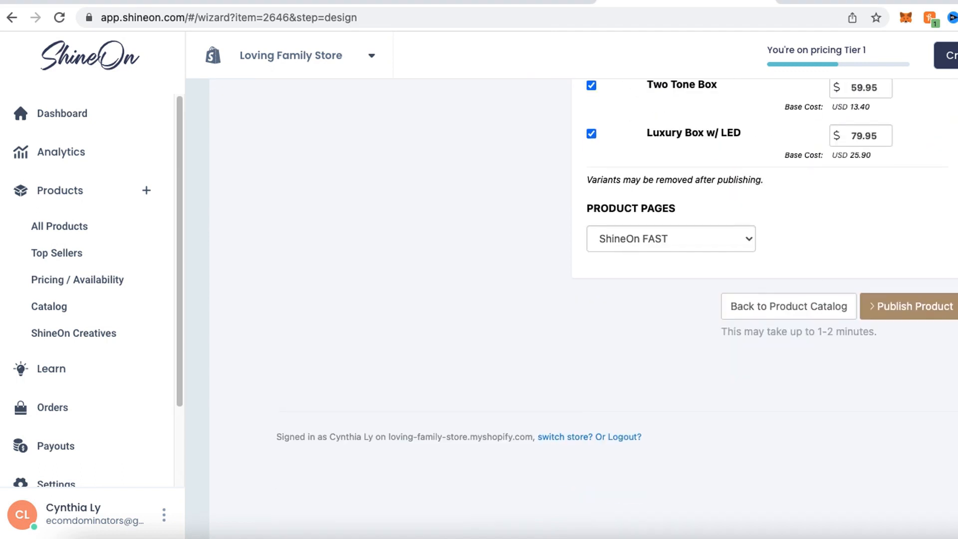
pyautogui.moveTo(672, 167)
pyautogui.mouseDown()
pyautogui.moveTo(757, 122)
pyautogui.moveTo(560, 165)
pyautogui.moveTo(955, 232)
pyautogui.moveTo(690, 94)
pyautogui.mouseUp()
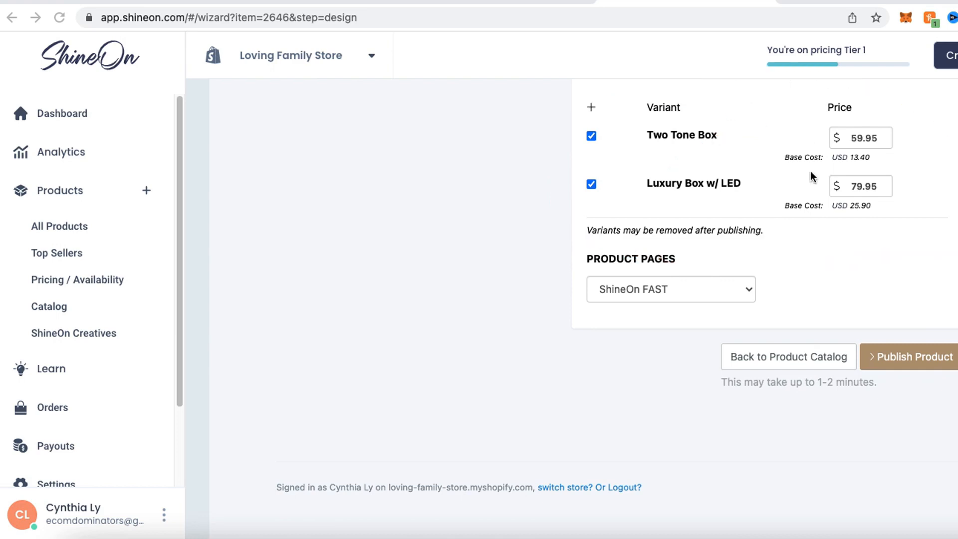
pyautogui.moveTo(874, 107)
pyautogui.mouseDown()
pyautogui.moveTo(793, 149)
pyautogui.moveTo(932, 240)
pyautogui.moveTo(905, 99)
pyautogui.mouseUp()
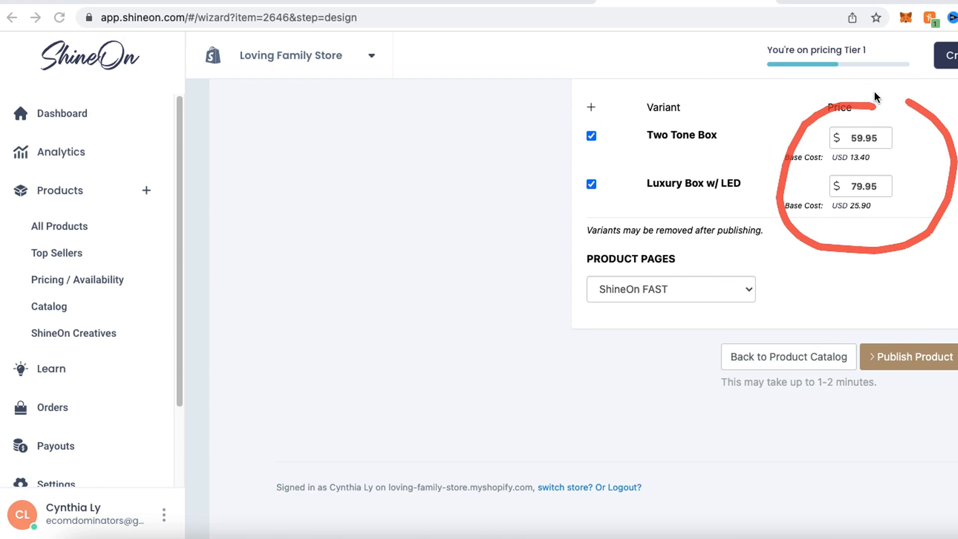
pyautogui.moveTo(903, 320)
pyautogui.mouseDown()
pyautogui.moveTo(821, 370)
pyautogui.moveTo(922, 410)
pyautogui.moveTo(946, 302)
pyautogui.moveTo(845, 373)
pyautogui.moveTo(912, 421)
pyautogui.moveTo(929, 302)
pyautogui.moveTo(832, 404)
pyautogui.mouseUp()
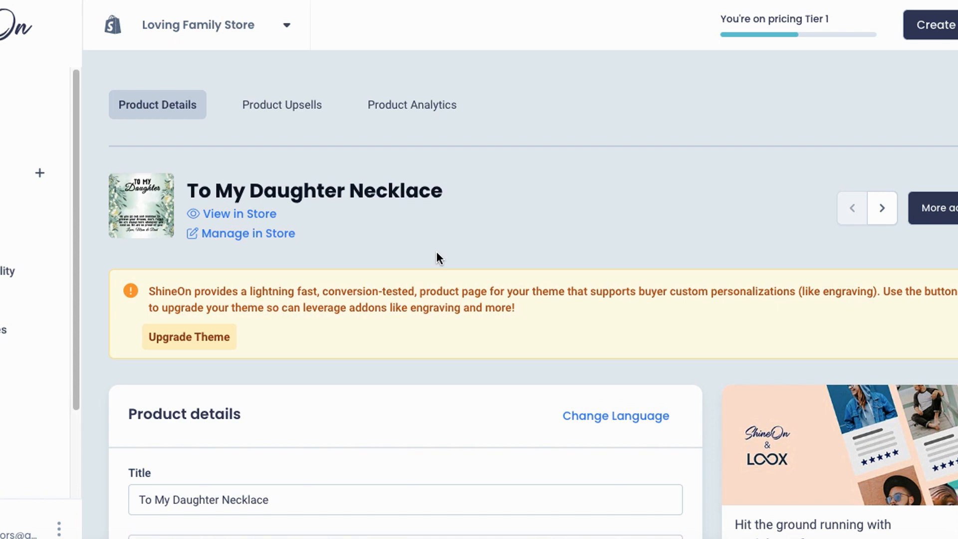
# - Open the published To My Daughter Necklace in the store and review its images, price and box options
pyautogui.moveTo(221, 194)
pyautogui.mouseDown()
pyautogui.moveTo(161, 231)
pyautogui.moveTo(288, 234)
pyautogui.moveTo(265, 185)
pyautogui.moveTo(159, 185)
pyautogui.moveTo(155, 238)
pyautogui.moveTo(283, 204)
pyautogui.mouseUp()
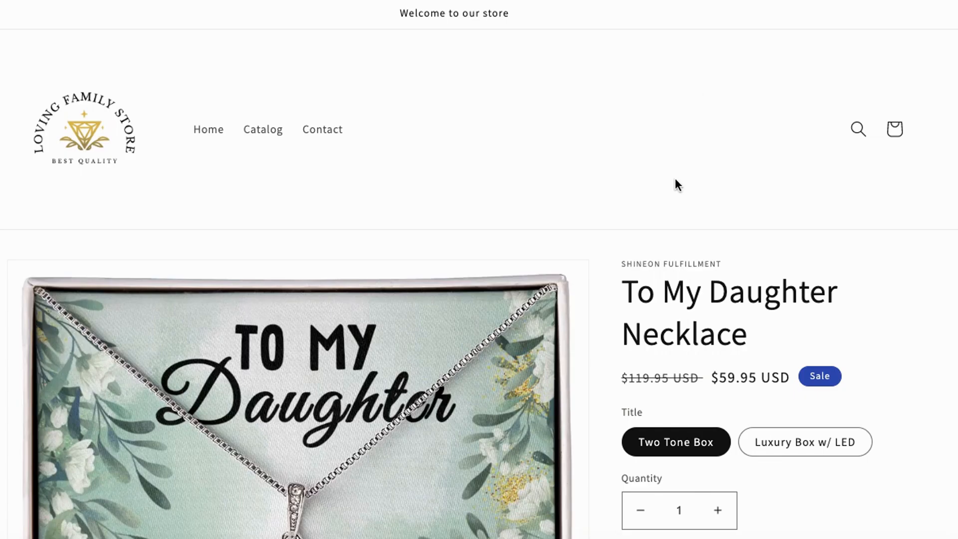
pyautogui.scroll(-5, 676, 186)
pyautogui.scroll(2, 676, 186)
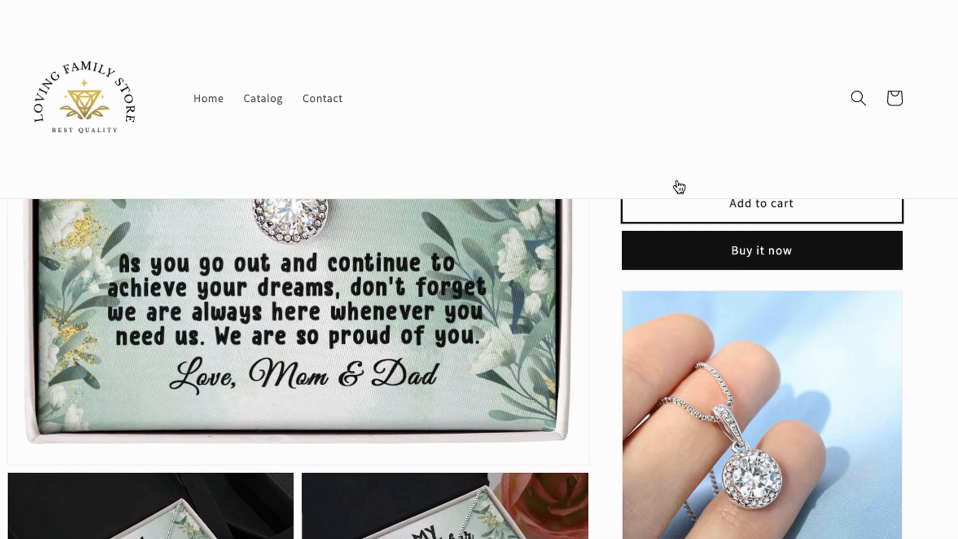
pyautogui.scroll(5, 920, 295)
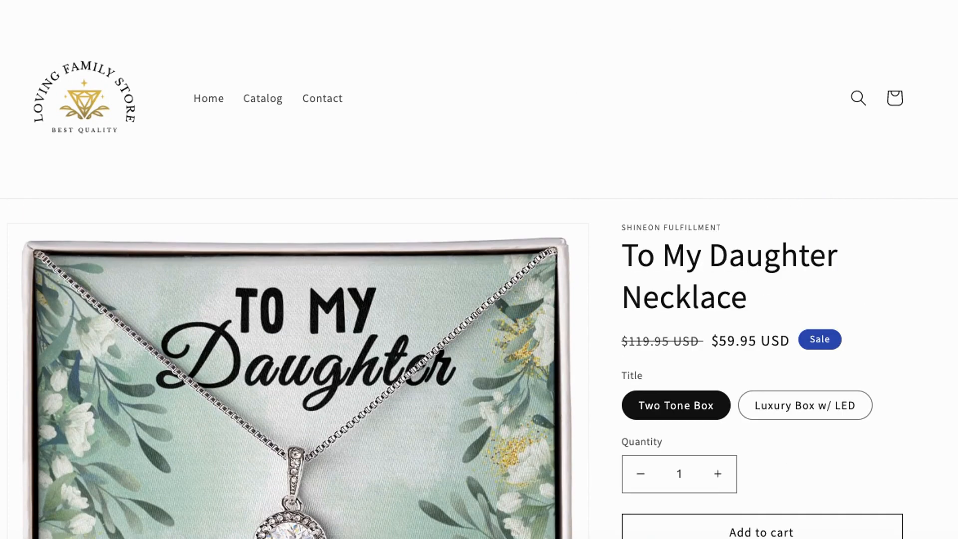
pyautogui.moveTo(710, 239)
pyautogui.mouseDown()
pyautogui.moveTo(780, 208)
pyautogui.moveTo(753, 233)
pyautogui.mouseUp()
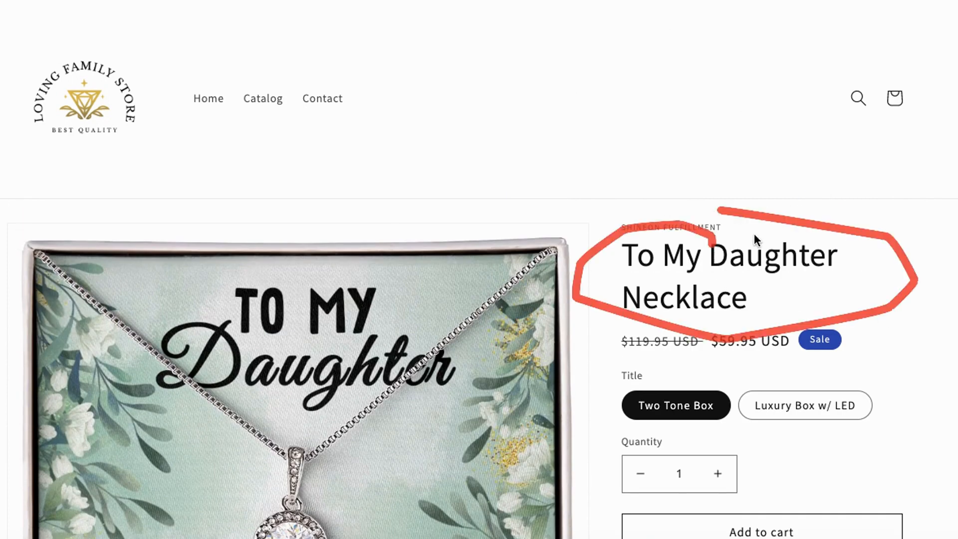
pyautogui.scroll(-3, 748, 239)
pyautogui.press('Tab')
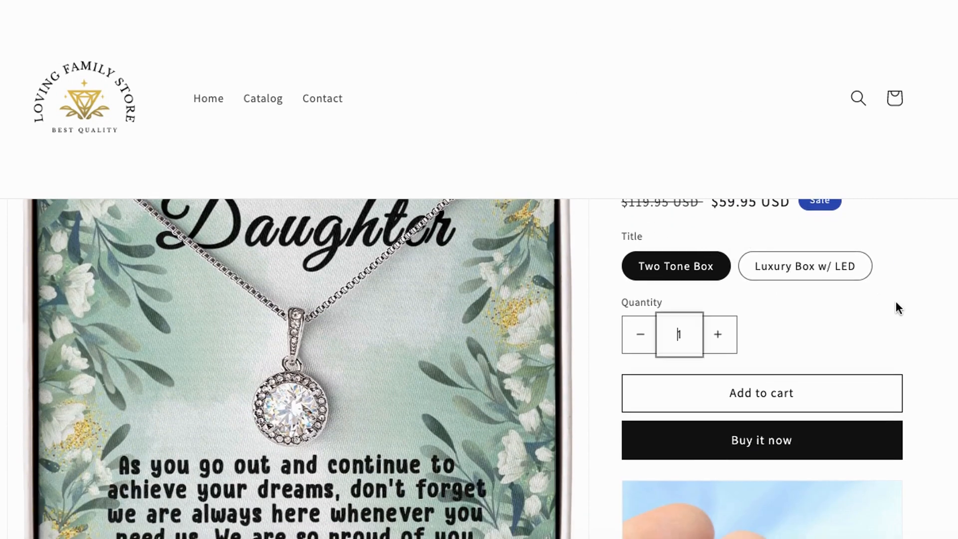
# - Review the To My Daughter Necklace page from the box options through the mockup images, description, specifications and dimension diagram
pyautogui.scroll(-1, 888, 249)
pyautogui.scroll(-5, 877, 210)
pyautogui.scroll(7, 857, 224)
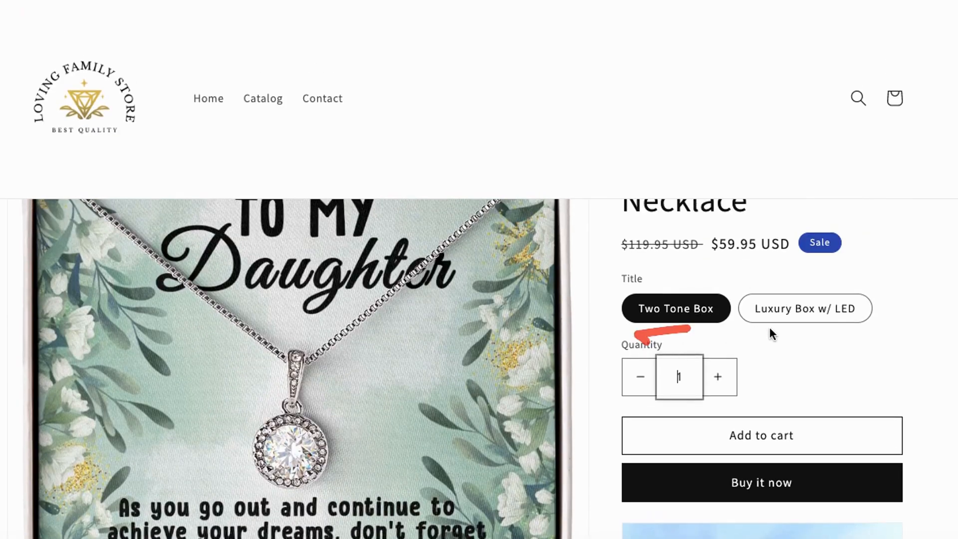
pyautogui.scroll(-2, 744, 378)
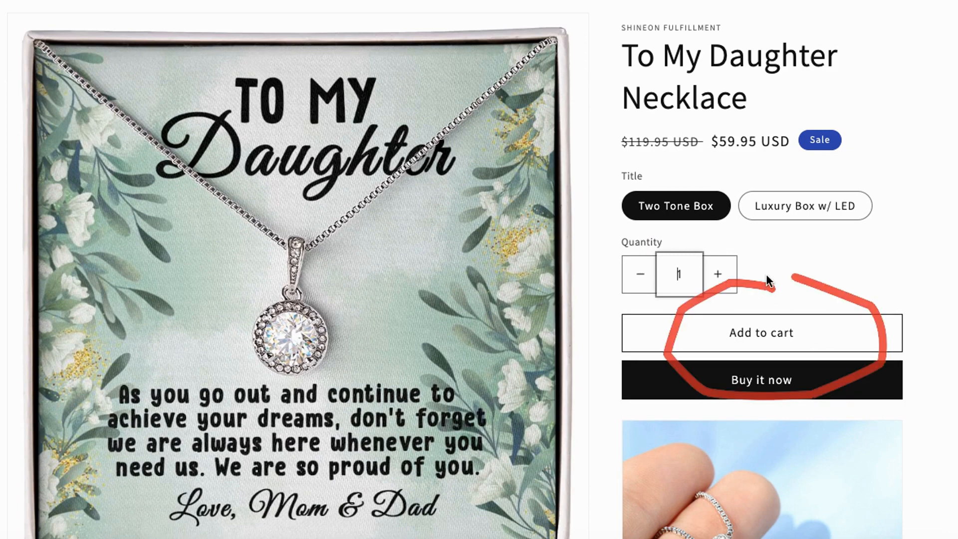
pyautogui.scroll(-5, 708, 301)
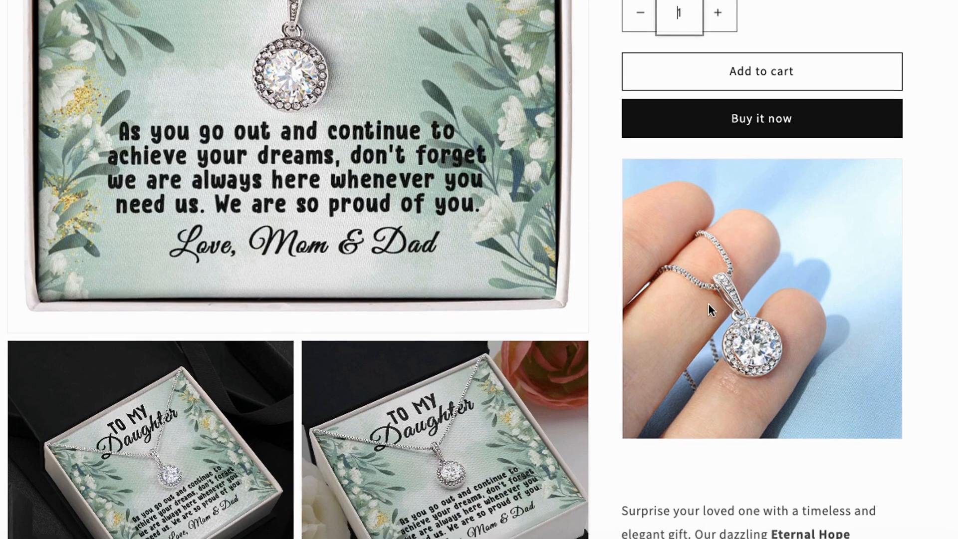
pyautogui.scroll(-7, 708, 303)
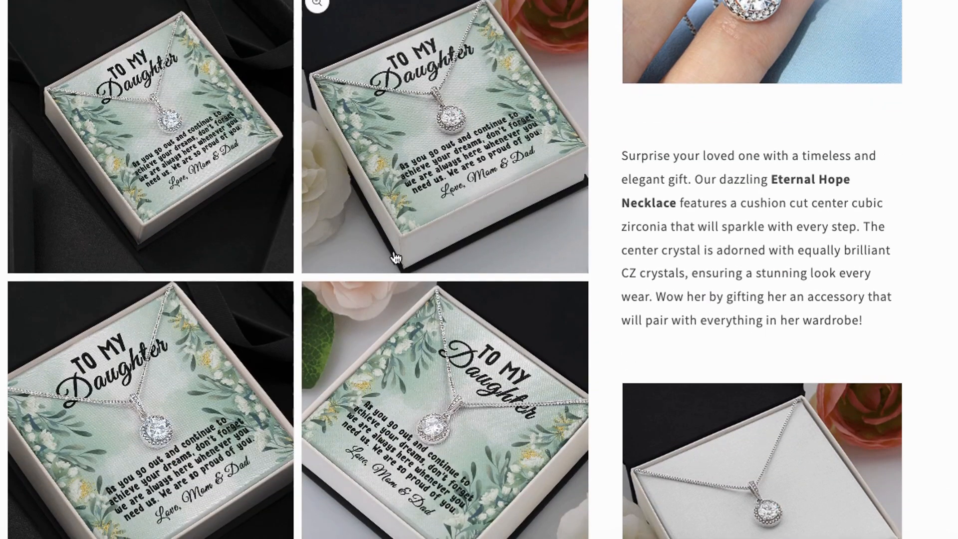
pyautogui.scroll(-4, 349, 409)
pyautogui.scroll(-6, 171, 454)
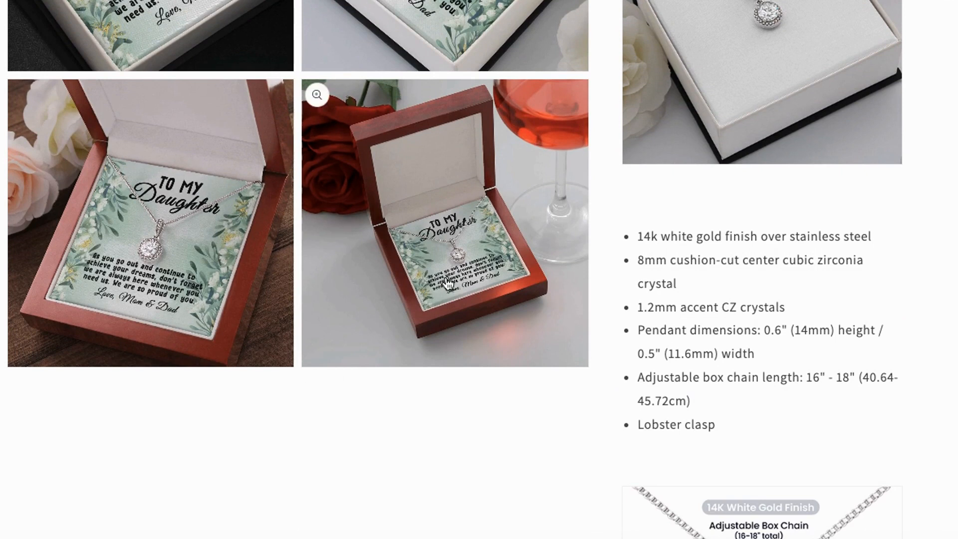
pyautogui.scroll(-6, 815, 195)
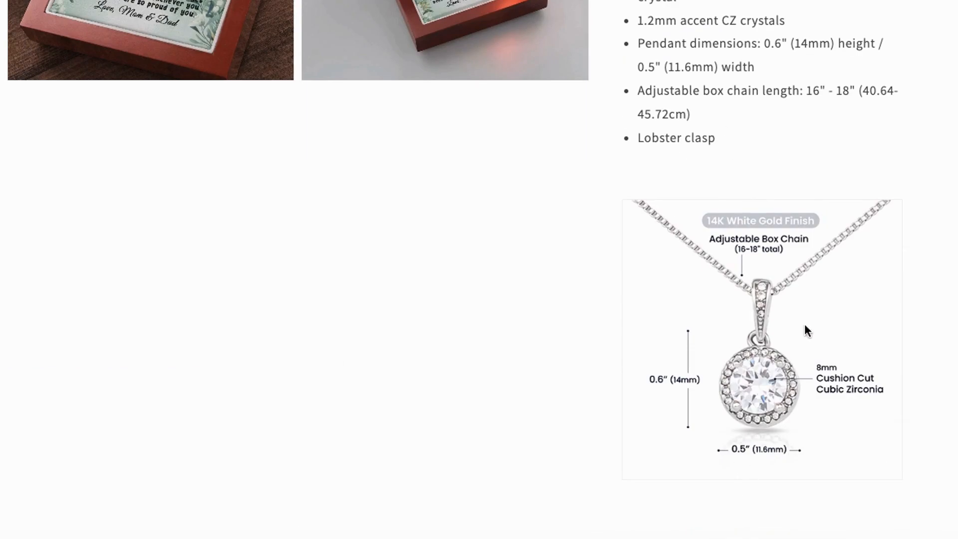
pyautogui.scroll(-12, 729, 299)
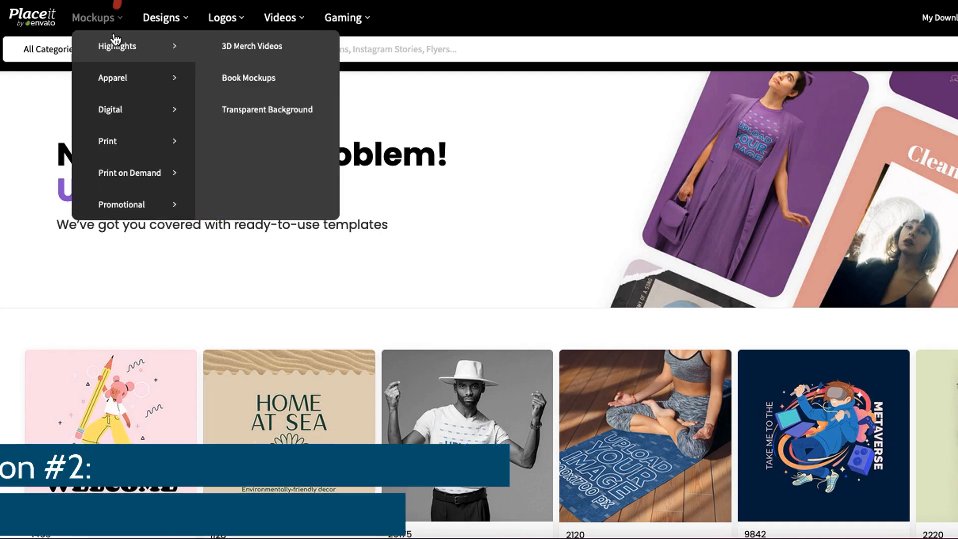
# - Switch to Placeit and open a Blank Canvas design template
pyautogui.moveTo(176, 20)
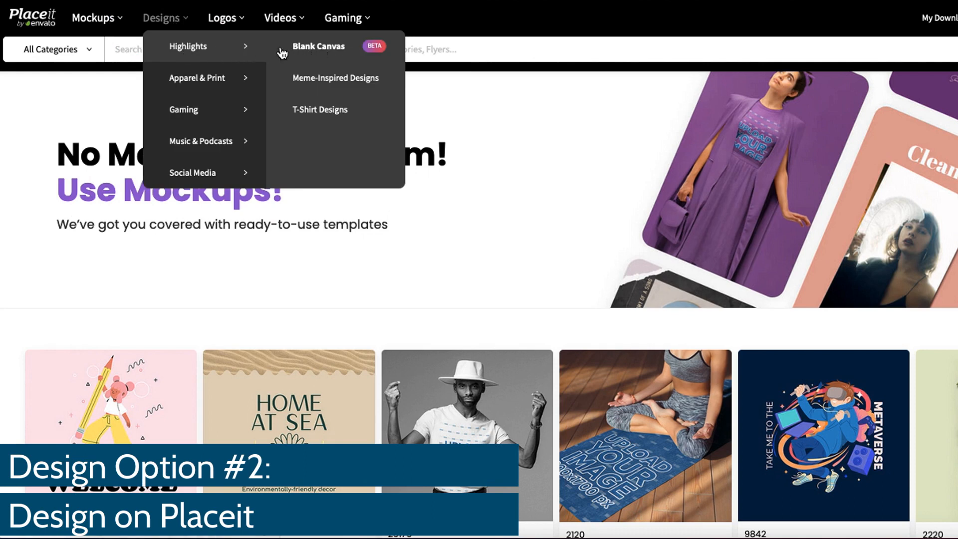
pyautogui.click(335, 51)
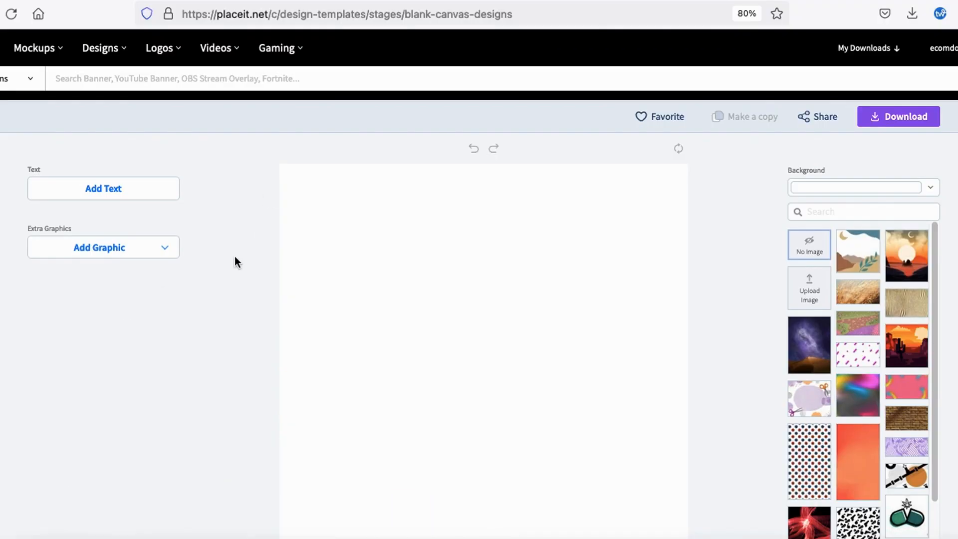
pyautogui.scroll(-1, 232, 270)
pyautogui.scroll(-2, 232, 279)
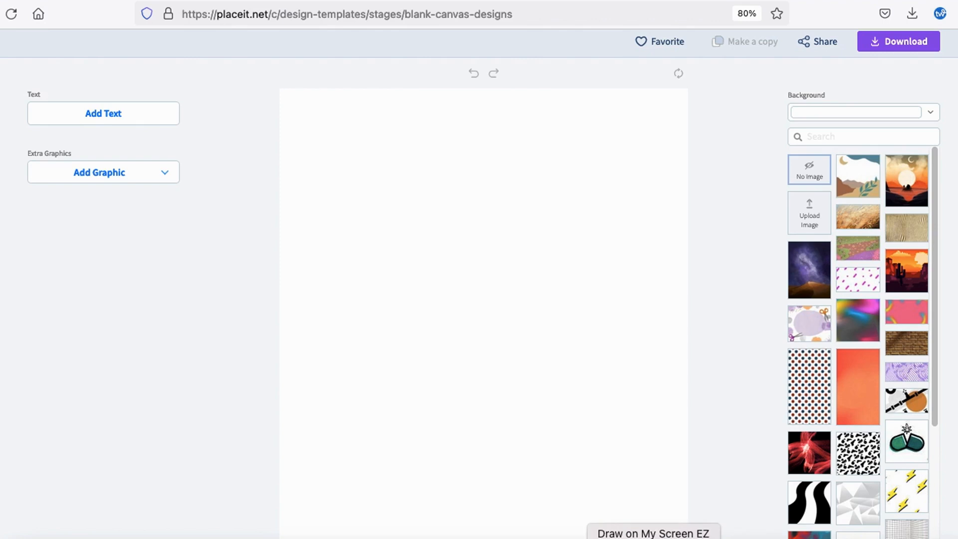
# - Set the canvas background colour to black
pyautogui.moveTo(839, 83)
pyautogui.mouseDown()
pyautogui.moveTo(731, 115)
pyautogui.moveTo(948, 125)
pyautogui.mouseUp()
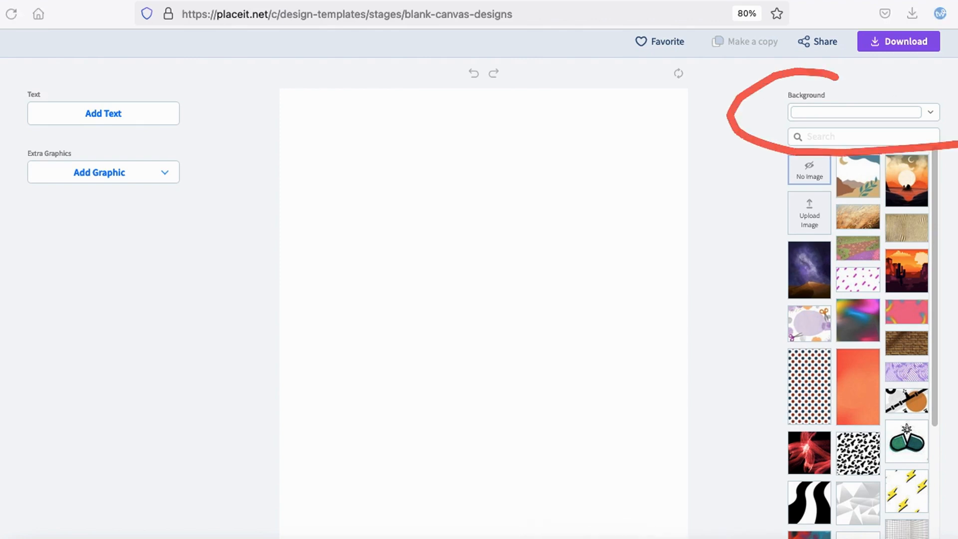
pyautogui.click(846, 109)
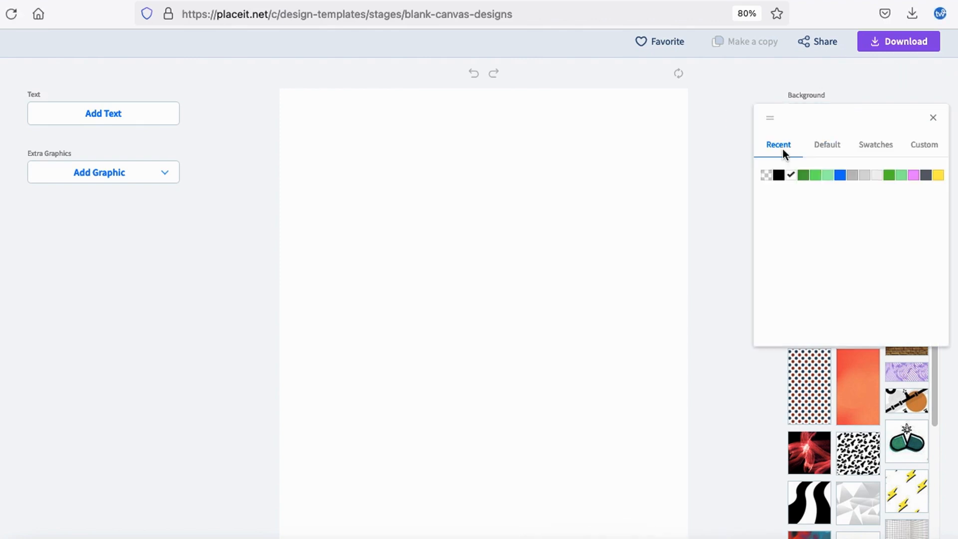
pyautogui.click(777, 177)
pyautogui.click(735, 172)
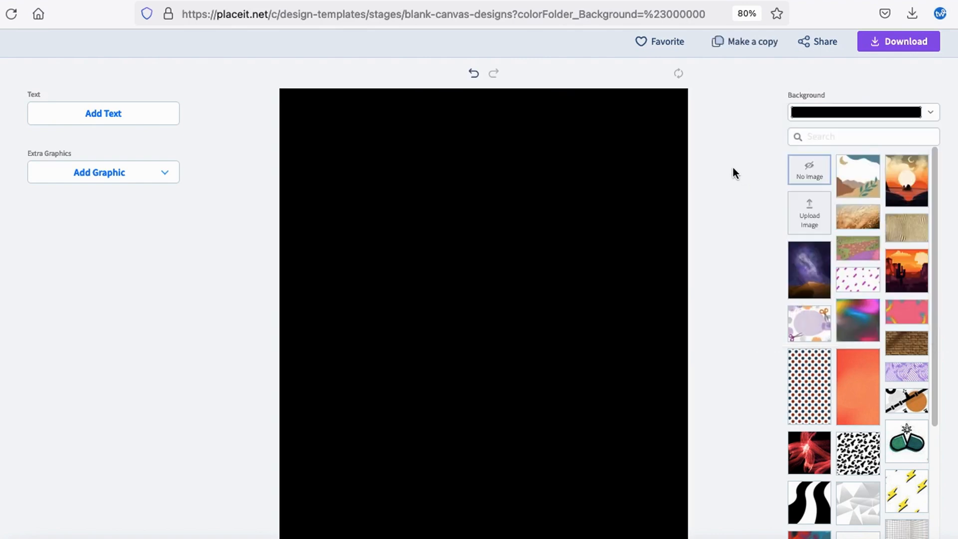
# - Search the background images for "leaves" and apply the gold outlined leaf branches to the black canvas
pyautogui.scroll(3, 732, 167)
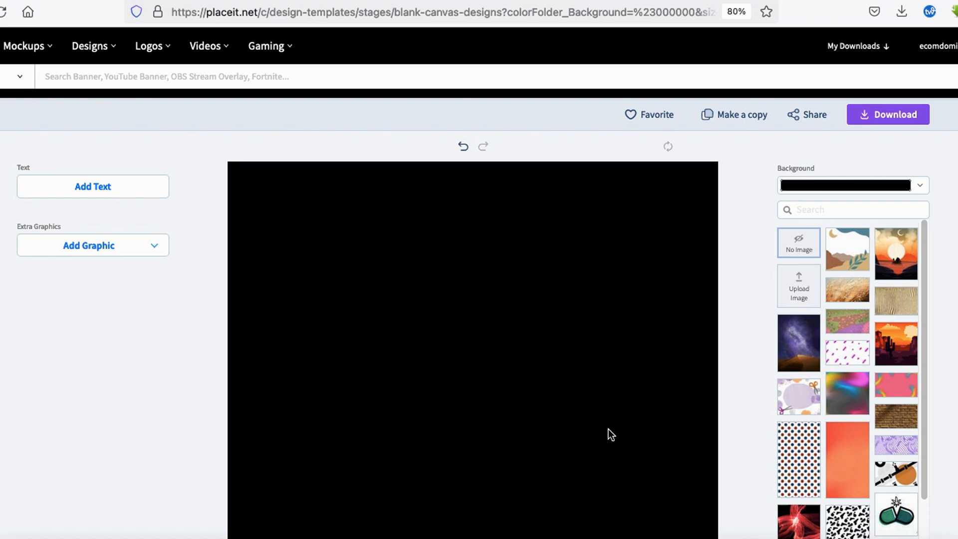
pyautogui.click(838, 211)
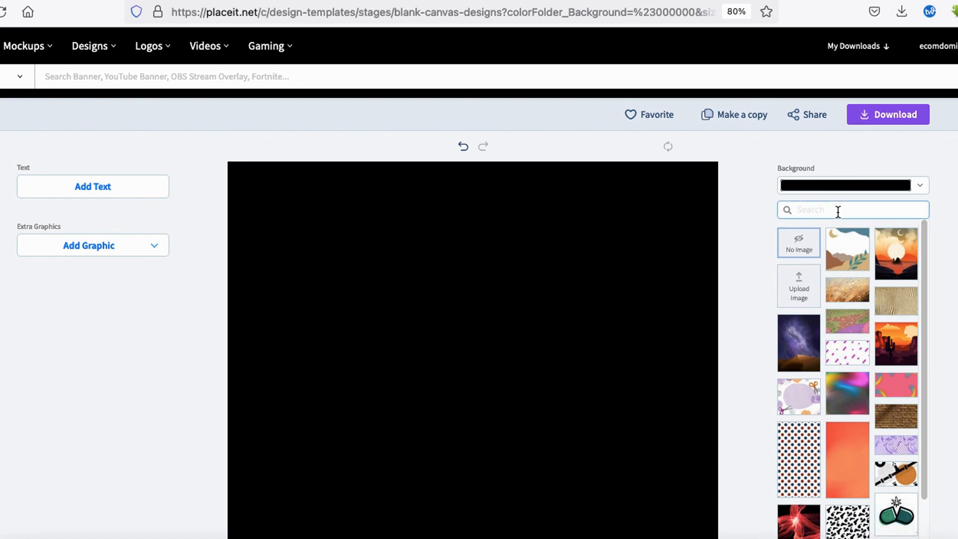
pyautogui.press('Return')
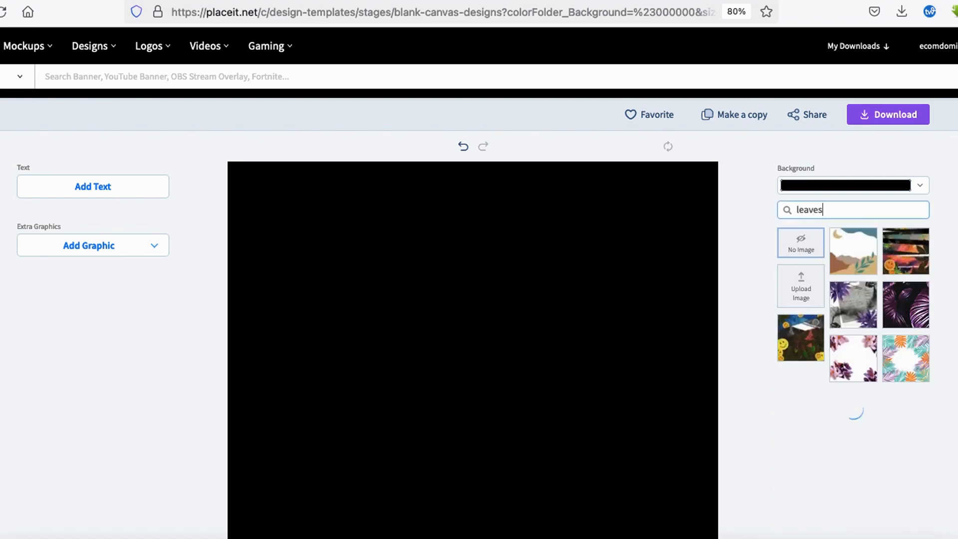
pyautogui.scroll(-5, 880, 350)
pyautogui.scroll(-10, 887, 352)
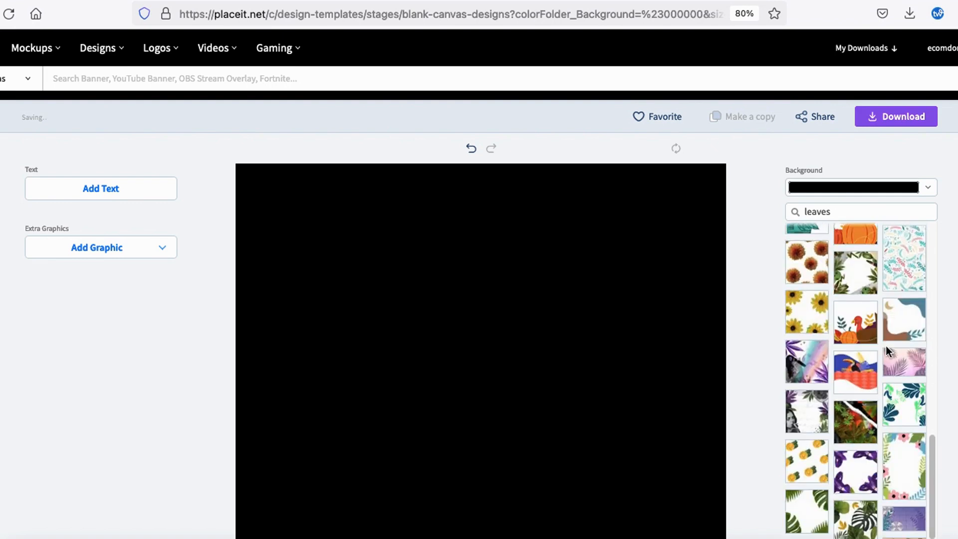
pyautogui.click(821, 417)
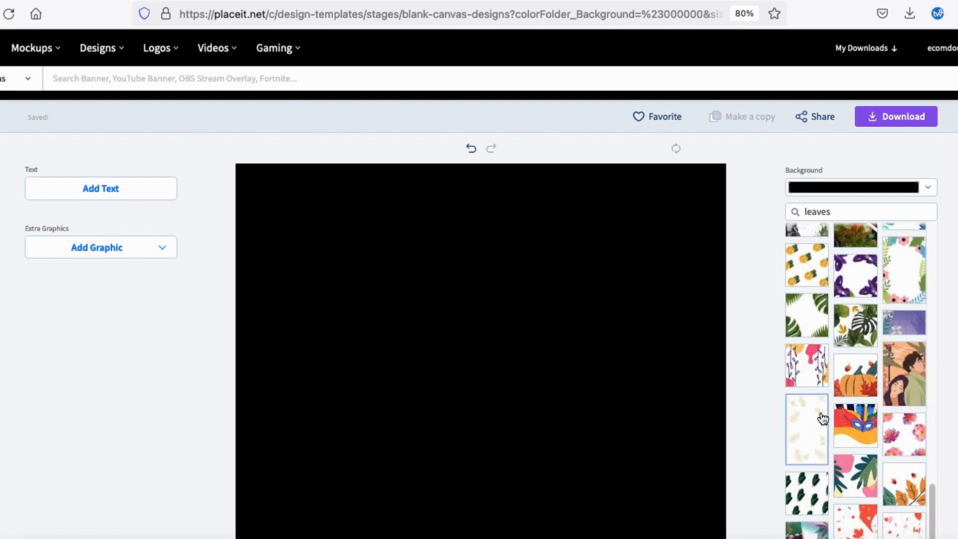
pyautogui.scroll(-3, 942, 392)
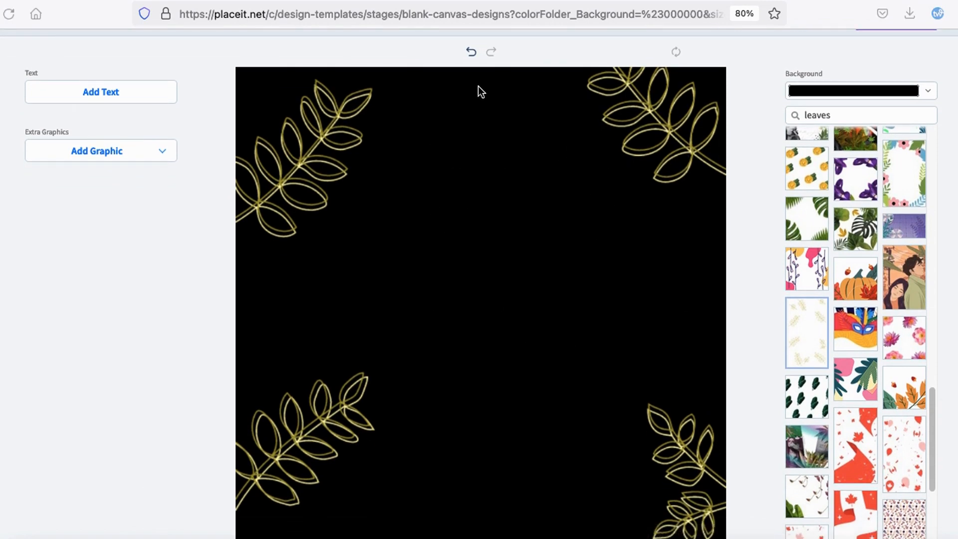
pyautogui.moveTo(480, 87); pyautogui.dragTo(429, 230)
pyautogui.moveTo(631, 234); pyautogui.dragTo(470, 81)
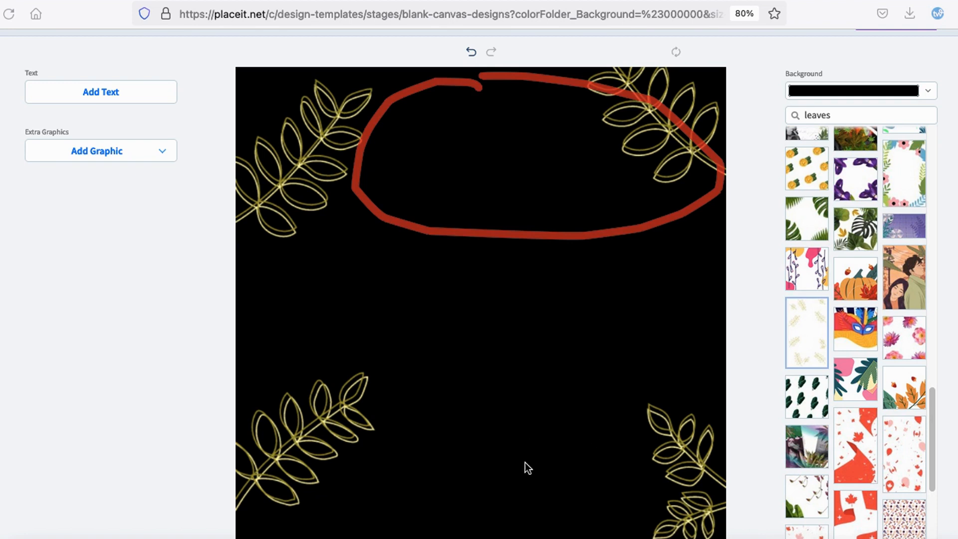
pyautogui.moveTo(556, 468)
pyautogui.mouseDown()
pyautogui.moveTo(349, 517)
pyautogui.moveTo(344, 536)
pyautogui.mouseUp()
pyautogui.moveTo(708, 538); pyautogui.dragTo(528, 429)
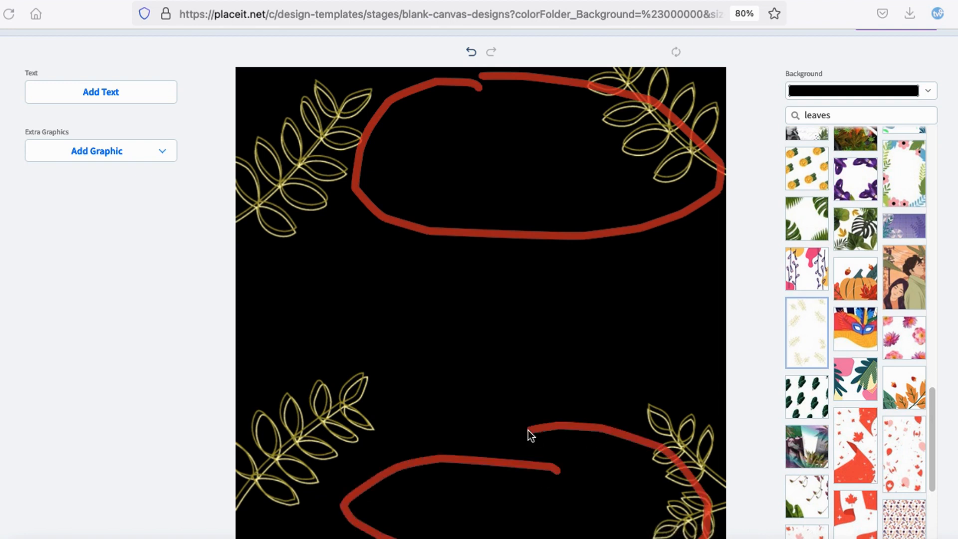
pyautogui.press('Escape')
pyautogui.moveTo(26, 70)
pyautogui.mouseDown()
pyautogui.moveTo(19, 155)
pyautogui.moveTo(187, 142)
pyautogui.moveTo(48, 73)
pyautogui.mouseUp()
pyautogui.press('Escape')
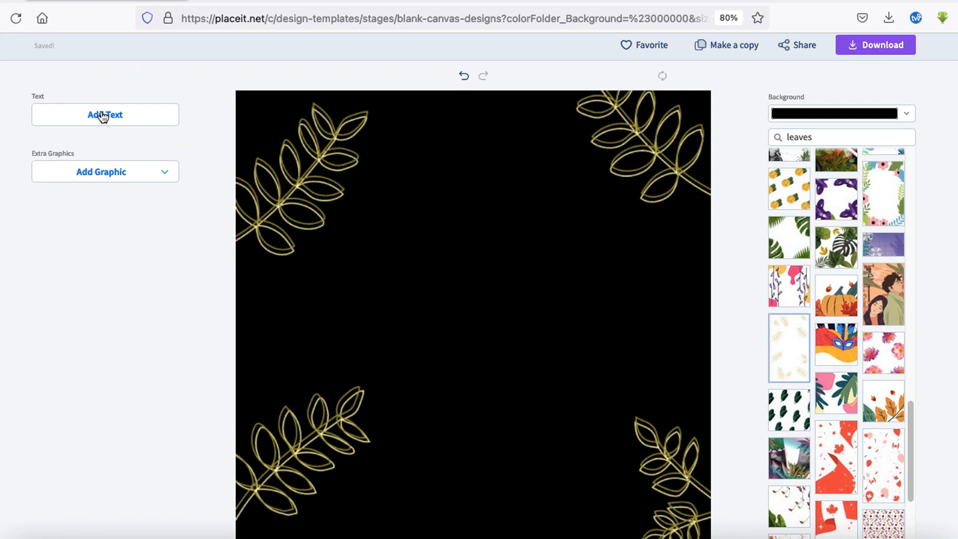
# - Add a text reading "To My" to the card and colour it white
pyautogui.click(103, 116)
pyautogui.tripleClick(103, 110)
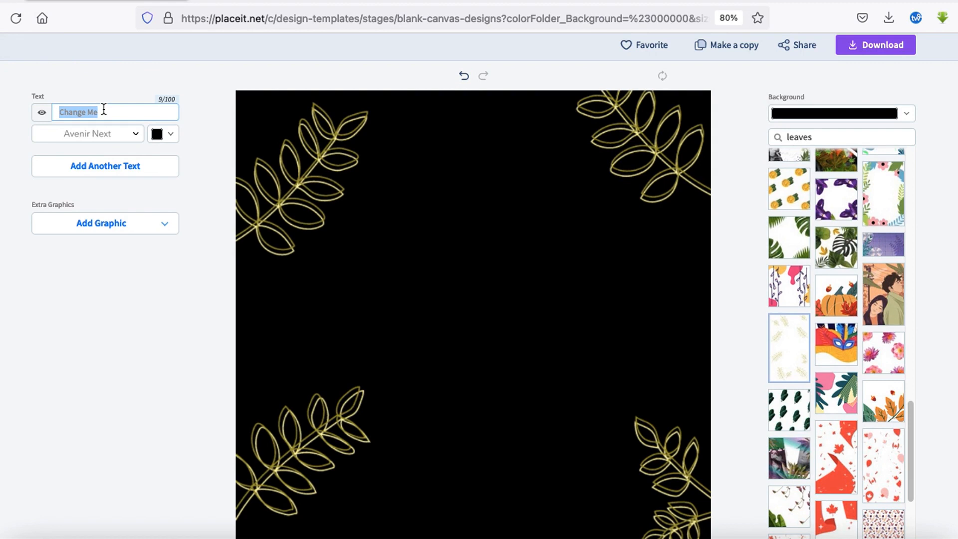
pyautogui.write('To My')
pyautogui.click(169, 138)
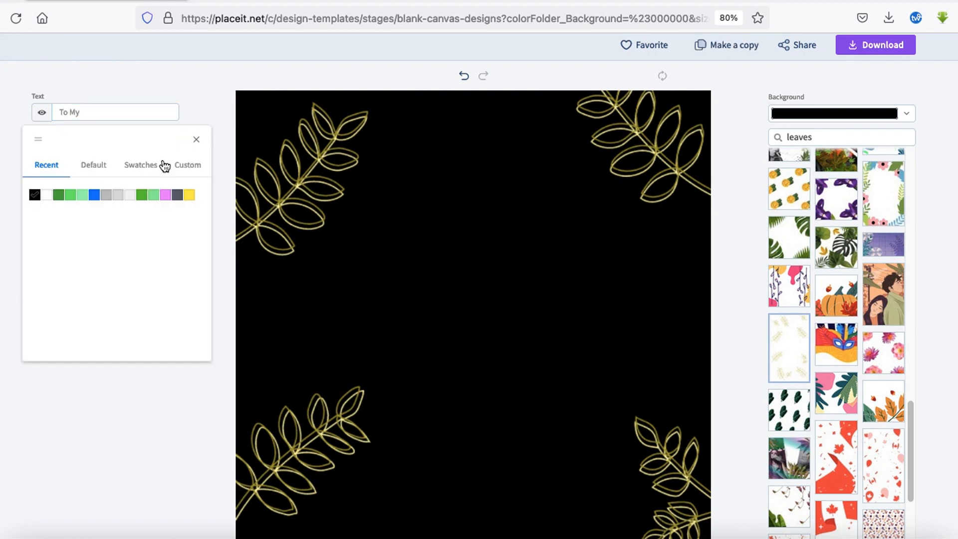
pyautogui.click(47, 194)
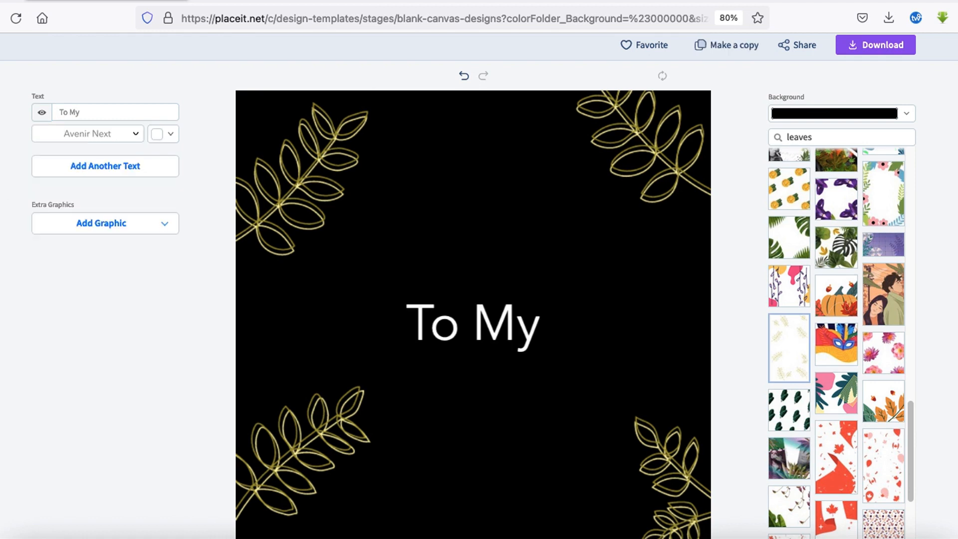
# - Place the "To My" text between the upper leaf branches in bold Lato and adjust its size
pyautogui.moveTo(483, 316); pyautogui.dragTo(489, 130)
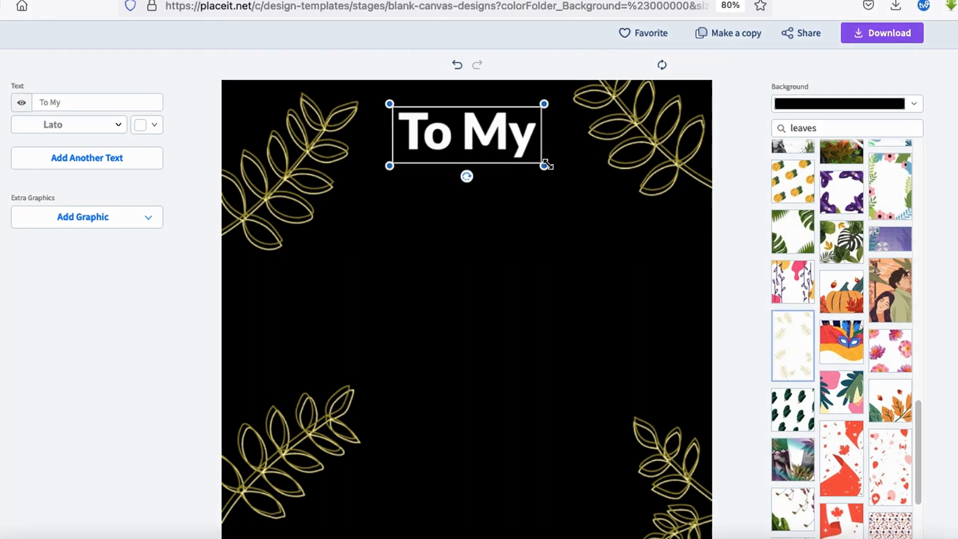
pyautogui.moveTo(544, 171)
pyautogui.mouseDown()
pyautogui.moveTo(506, 147)
pyautogui.moveTo(550, 164)
pyautogui.mouseUp()
pyautogui.click(122, 267)
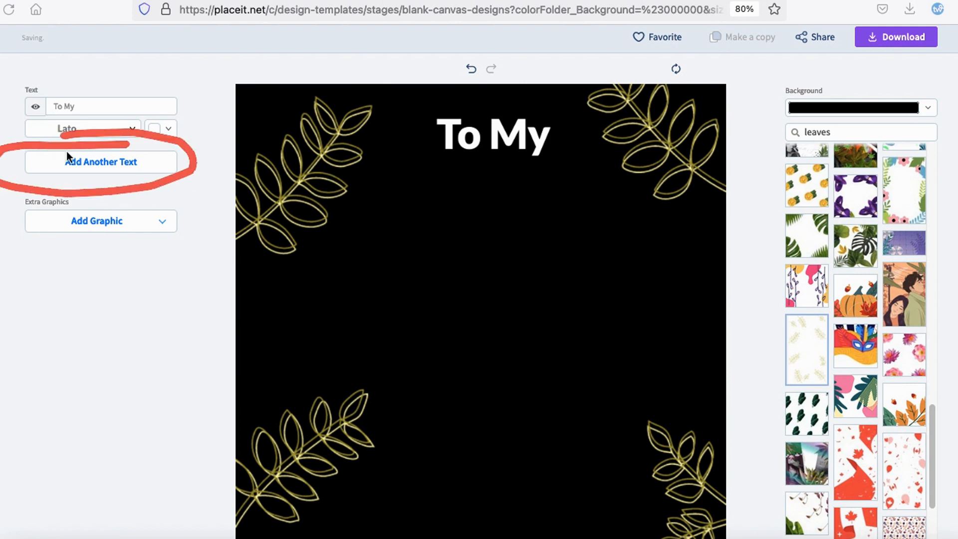
# - Add a second white text reading "Beautiful Wife" and set its font to Great Vibes
pyautogui.click(94, 163)
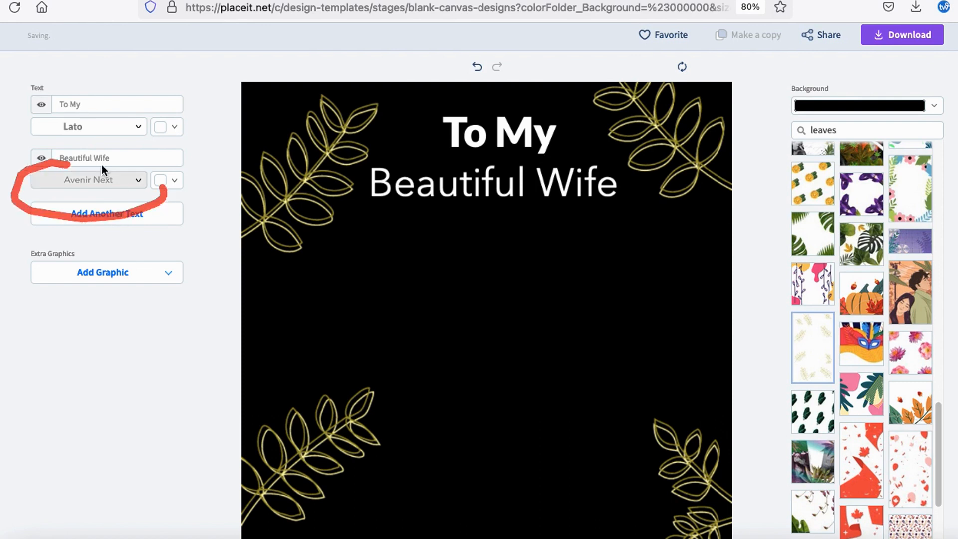
pyautogui.click(94, 178)
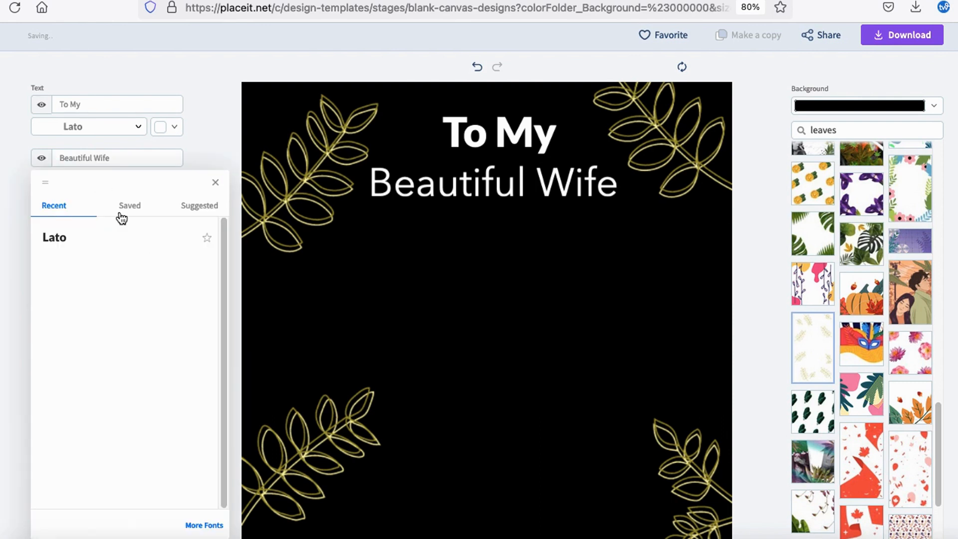
pyautogui.click(131, 206)
pyautogui.click(198, 206)
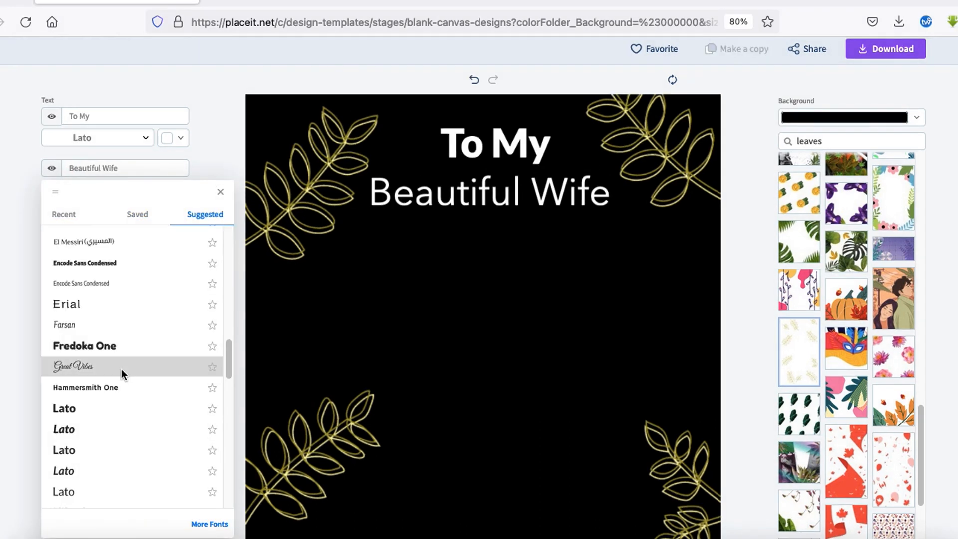
pyautogui.click(121, 369)
# - Enlarge the "Beautiful Wife" text and centre it directly beneath "To My"
pyautogui.click(508, 209)
pyautogui.moveTo(520, 213); pyautogui.dragTo(637, 274)
pyautogui.moveTo(592, 231); pyautogui.dragTo(592, 229)
pyautogui.moveTo(470, 444)
pyautogui.mouseDown()
pyautogui.moveTo(345, 466)
pyautogui.moveTo(523, 523)
pyautogui.moveTo(671, 448)
pyautogui.moveTo(448, 449)
pyautogui.mouseUp()
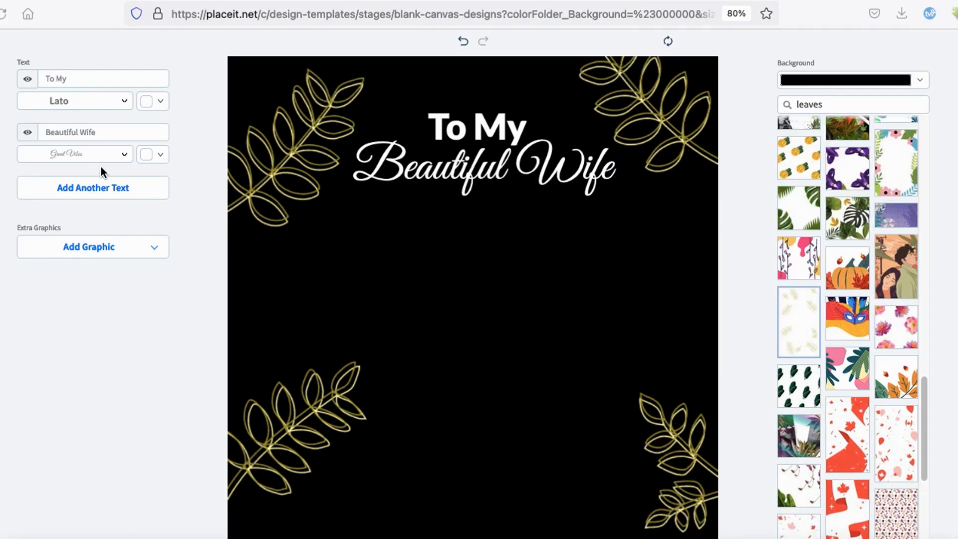
# - Add a white text reading "Always & Forever. Love, Your Husband" and move it between the lower leaf branches
pyautogui.moveTo(100, 166)
pyautogui.mouseDown()
pyautogui.moveTo(6, 179)
pyautogui.moveTo(172, 230)
pyautogui.moveTo(135, 153)
pyautogui.moveTo(38, 169)
pyautogui.mouseUp()
pyautogui.click(87, 193)
pyautogui.write('Always a')
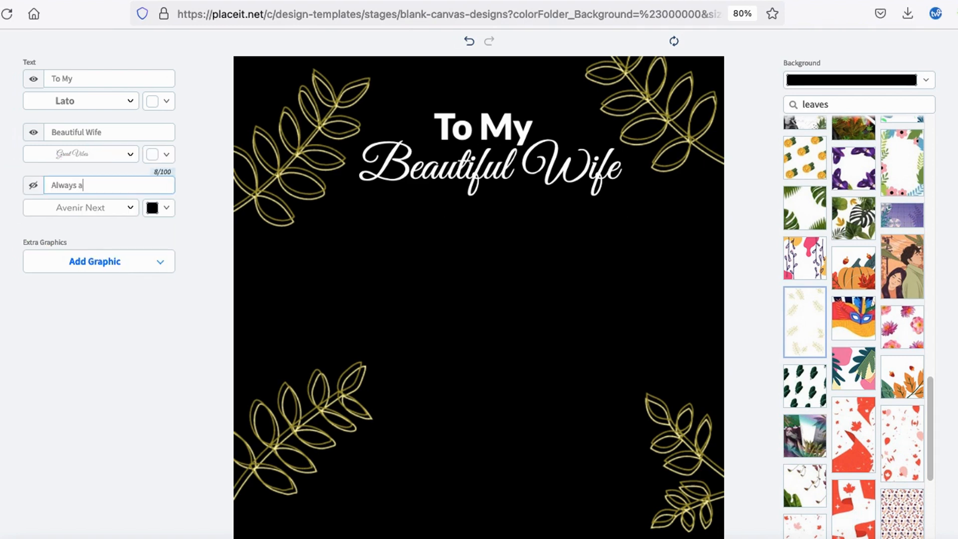
pyautogui.write(' Forever. Love, Your Husband')
pyautogui.moveTo(512, 347); pyautogui.dragTo(523, 474)
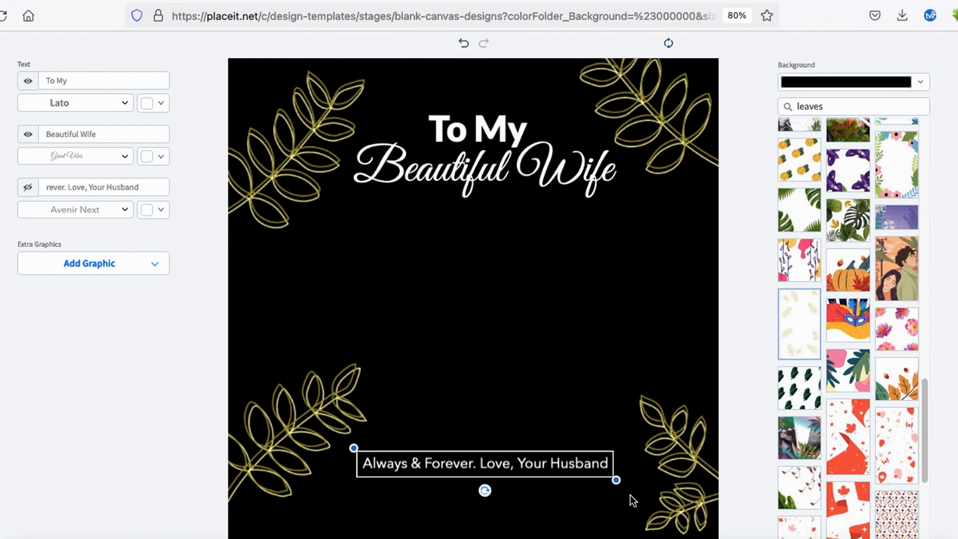
# - Enlarge the closing "Always & Forever" line slightly and re-centre it between the lower leaves
pyautogui.moveTo(615, 479); pyautogui.dragTo(650, 482)
pyautogui.moveTo(599, 464)
pyautogui.mouseDown()
pyautogui.moveTo(570, 467)
pyautogui.moveTo(587, 459)
pyautogui.mouseUp()
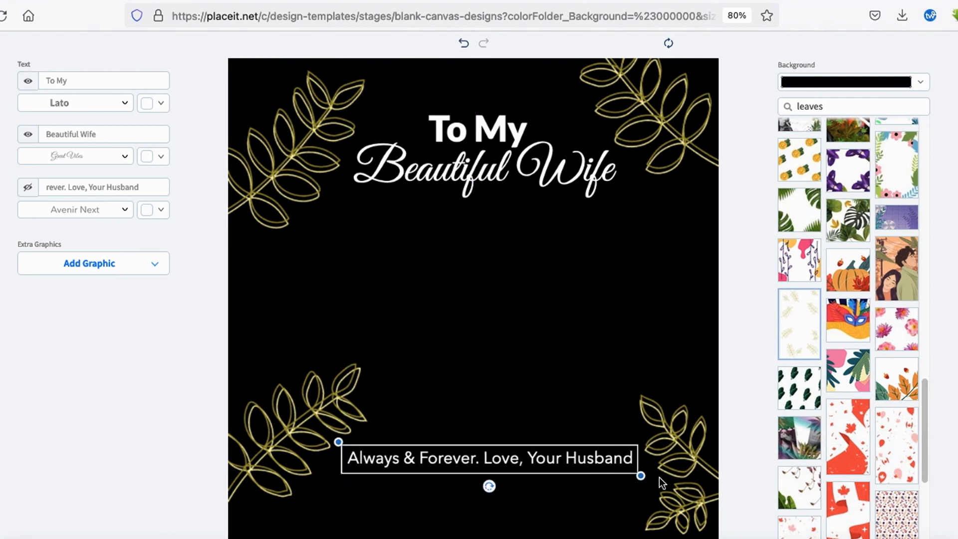
pyautogui.moveTo(645, 477); pyautogui.dragTo(653, 484)
pyautogui.moveTo(607, 459); pyautogui.dragTo(587, 457)
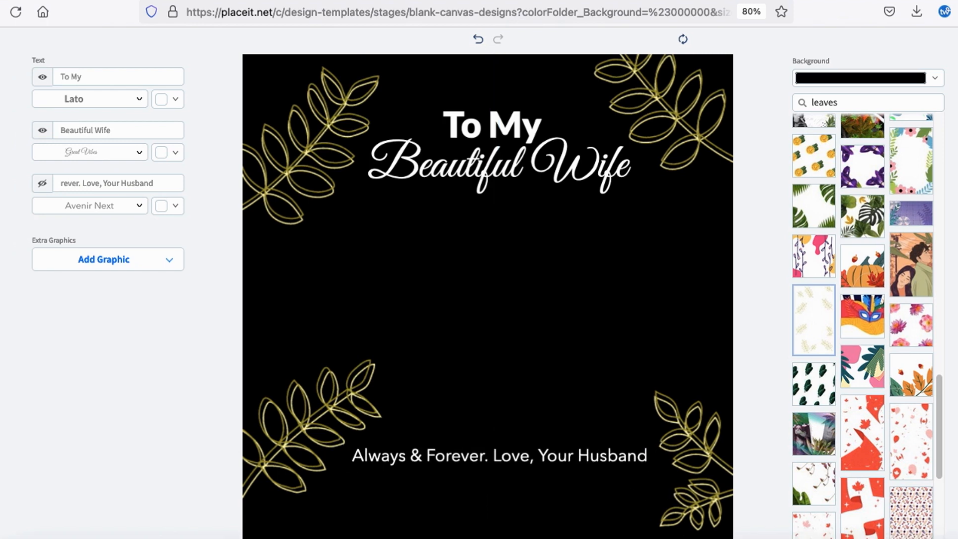
# - Locate the download option for the finished Beautiful Wife card design
pyautogui.scroll(10, 863, 324)
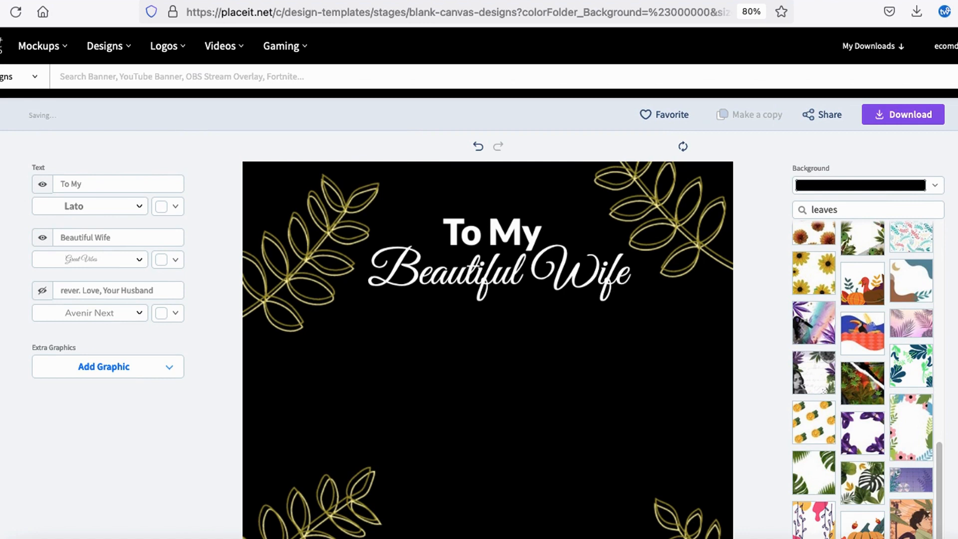
pyautogui.moveTo(925, 86)
pyautogui.mouseDown()
pyautogui.moveTo(838, 165)
pyautogui.moveTo(921, 61)
pyautogui.moveTo(938, 180)
pyautogui.mouseUp()
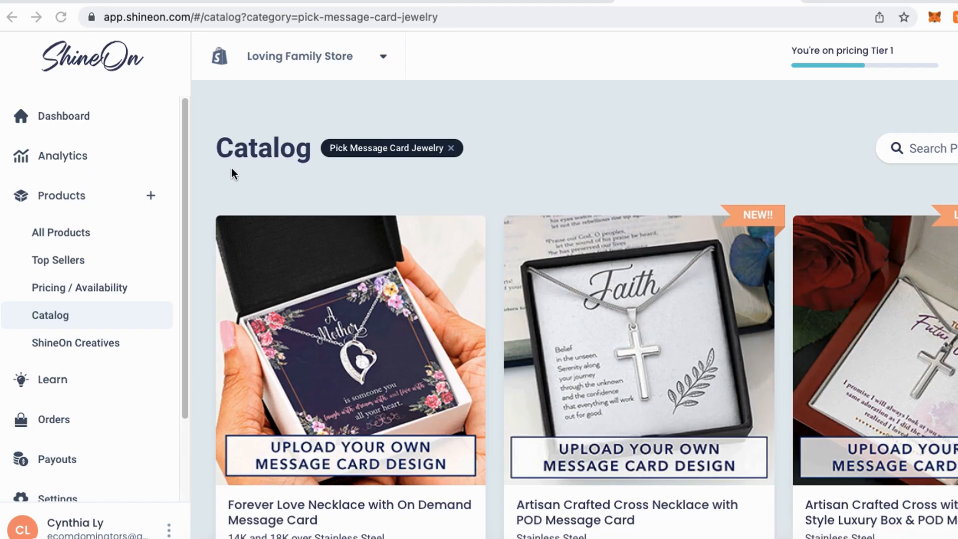
# - Switch to ShineOn and browse the Pick Message Card Jewelry catalog for a necklace to pair with the new card
pyautogui.moveTo(188, 176); pyautogui.dragTo(328, 178)
pyautogui.scroll(-15, 719, 313)
pyautogui.scroll(-12, 719, 315)
pyautogui.scroll(1, 449, 175)
pyautogui.moveTo(372, 132)
pyautogui.mouseDown()
pyautogui.moveTo(322, 106)
pyautogui.moveTo(236, 329)
pyautogui.moveTo(498, 174)
pyautogui.moveTo(285, 125)
pyautogui.moveTo(229, 164)
pyautogui.mouseUp()
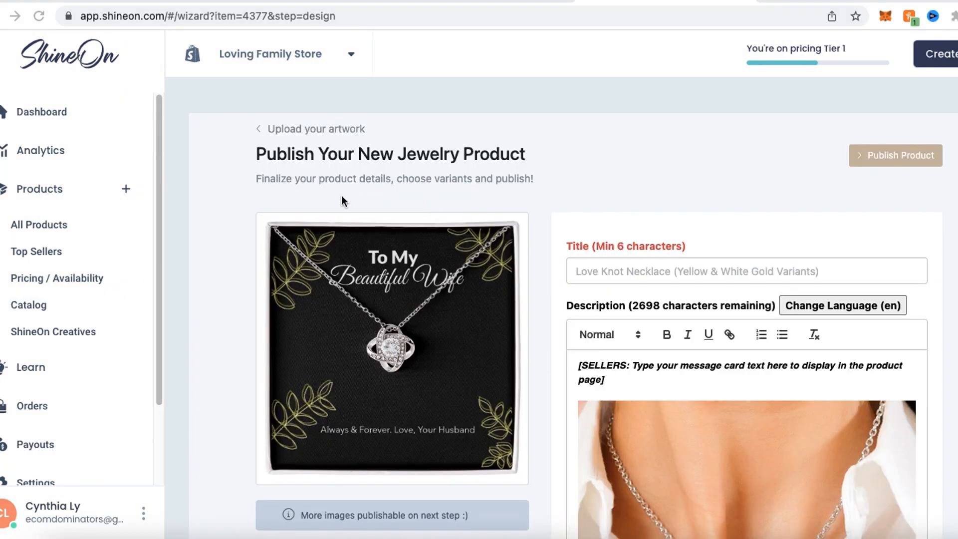
# - Examine the Love Knot Necklace mockup with the Beautiful Wife card and its additional product images
pyautogui.moveTo(430, 200)
pyautogui.mouseDown()
pyautogui.moveTo(277, 483)
pyautogui.moveTo(542, 484)
pyautogui.mouseUp()
pyautogui.moveTo(547, 373)
pyautogui.mouseDown()
pyautogui.moveTo(536, 196)
pyautogui.moveTo(346, 199)
pyautogui.mouseUp()
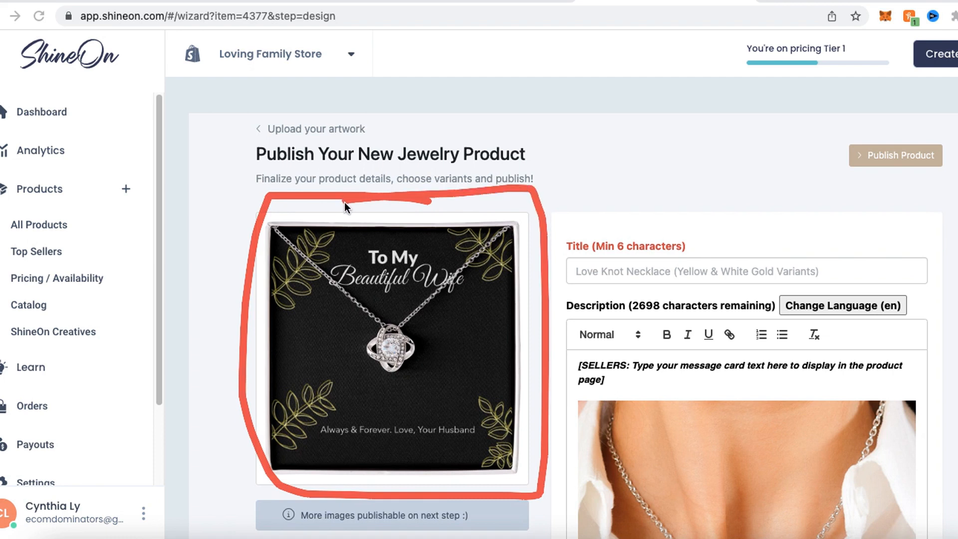
pyautogui.scroll(-7, 403, 344)
pyautogui.scroll(7, 465, 289)
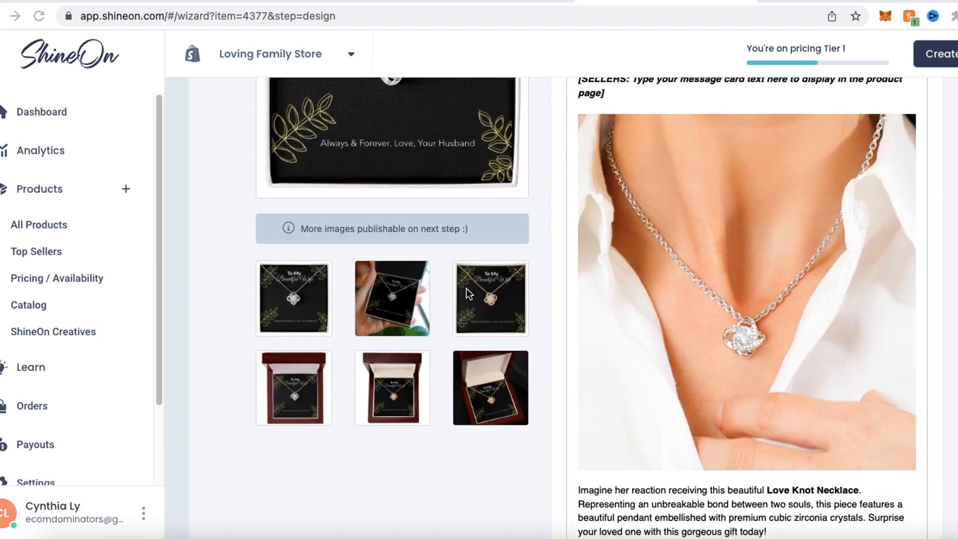
# - Title the new jewelry product "To My Beautiful Wife Necklace"
pyautogui.click(612, 267)
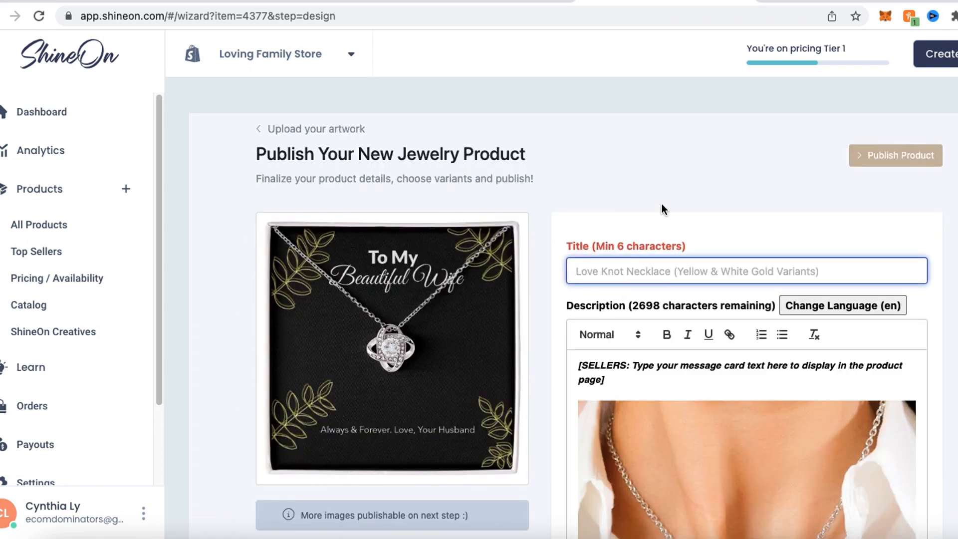
pyautogui.write('To My Bea')
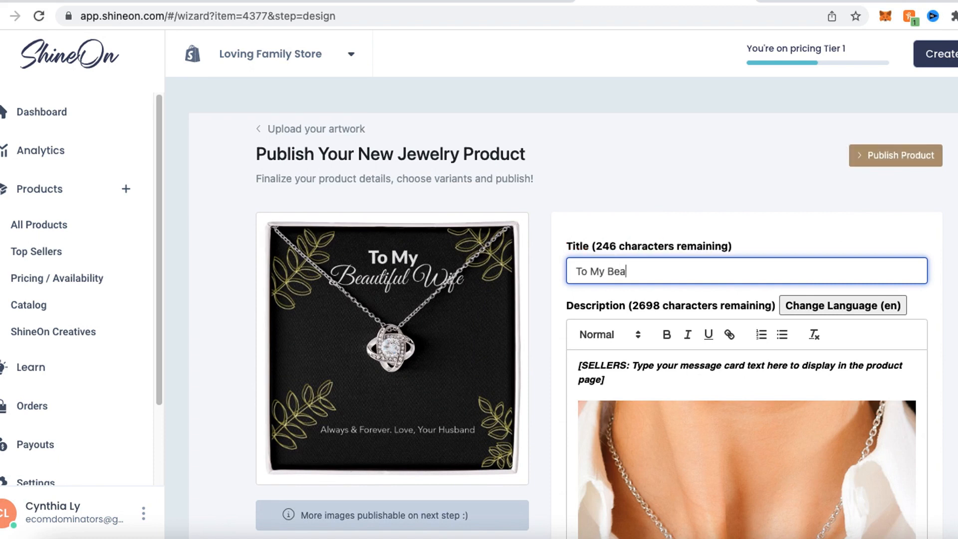
pyautogui.write('utiful Wife')
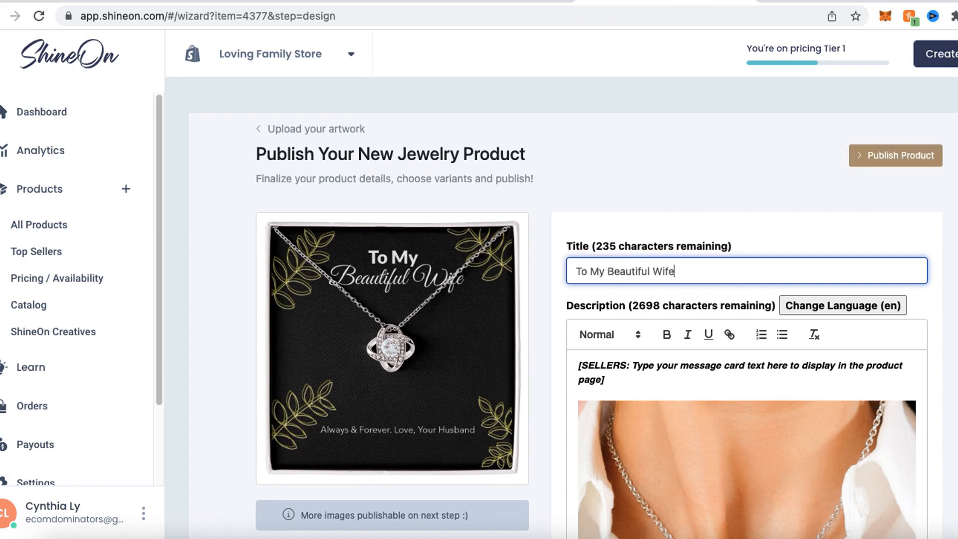
pyautogui.write(' Necklace')
pyautogui.click(680, 199)
# - Review the necklace's product description and the prices and base costs of its finish and box variants
pyautogui.scroll(-20, 681, 197)
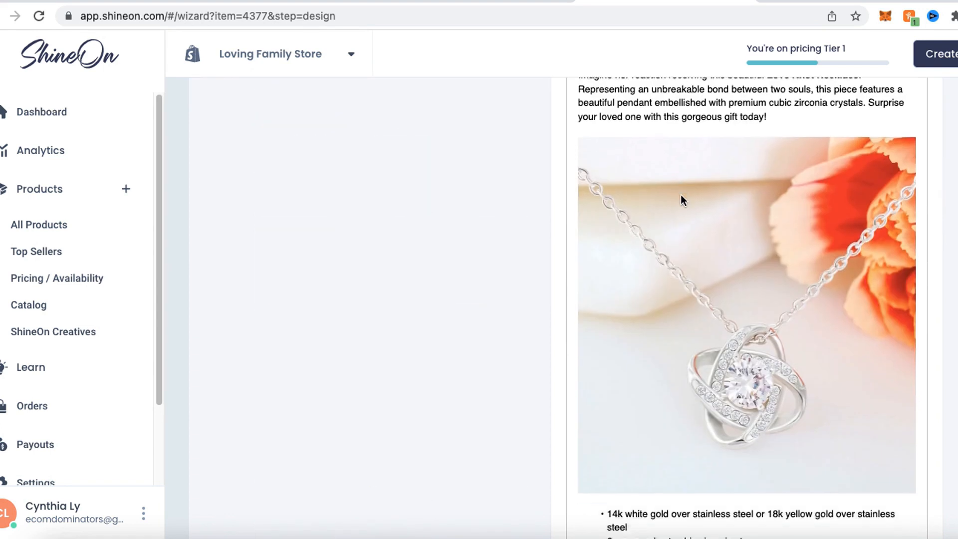
pyautogui.scroll(-6, 681, 197)
pyautogui.scroll(6, 680, 197)
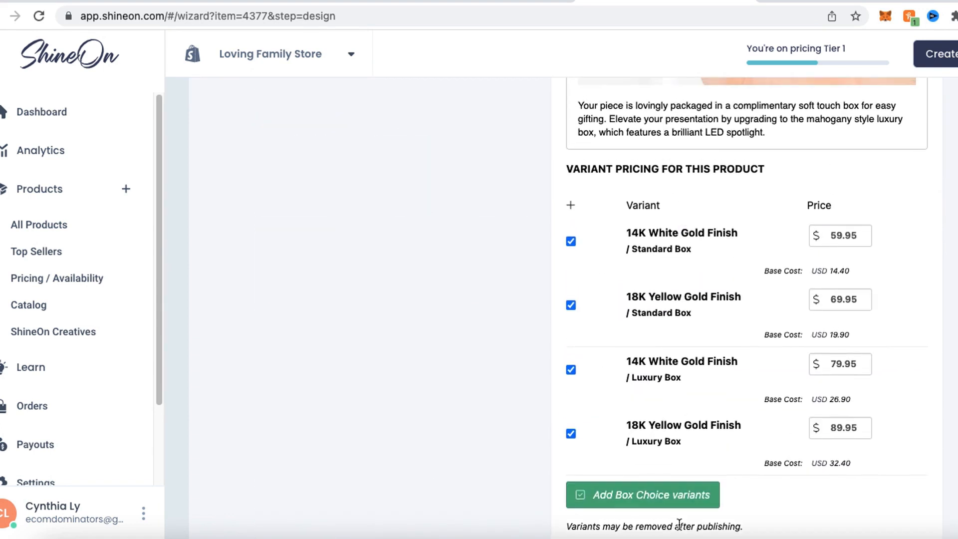
pyautogui.moveTo(777, 176)
pyautogui.mouseDown()
pyautogui.moveTo(522, 188)
pyautogui.moveTo(605, 481)
pyautogui.moveTo(878, 433)
pyautogui.mouseUp()
pyautogui.moveTo(866, 339)
pyautogui.mouseDown()
pyautogui.moveTo(855, 206)
pyautogui.moveTo(723, 186)
pyautogui.mouseUp()
pyautogui.press('Escape')
# - Publish the To My Beautiful Wife Necklace to the Loving Family Store
pyautogui.scroll(-8, 888, 416)
pyautogui.moveTo(927, 187)
pyautogui.mouseDown()
pyautogui.moveTo(834, 172)
pyautogui.moveTo(955, 290)
pyautogui.moveTo(819, 262)
pyautogui.moveTo(845, 160)
pyautogui.mouseUp()
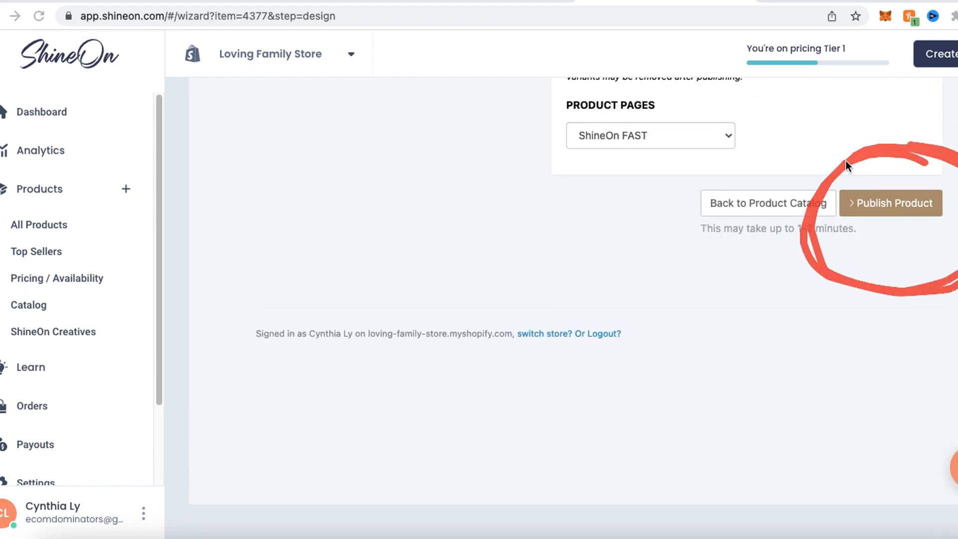
pyautogui.press('Escape')
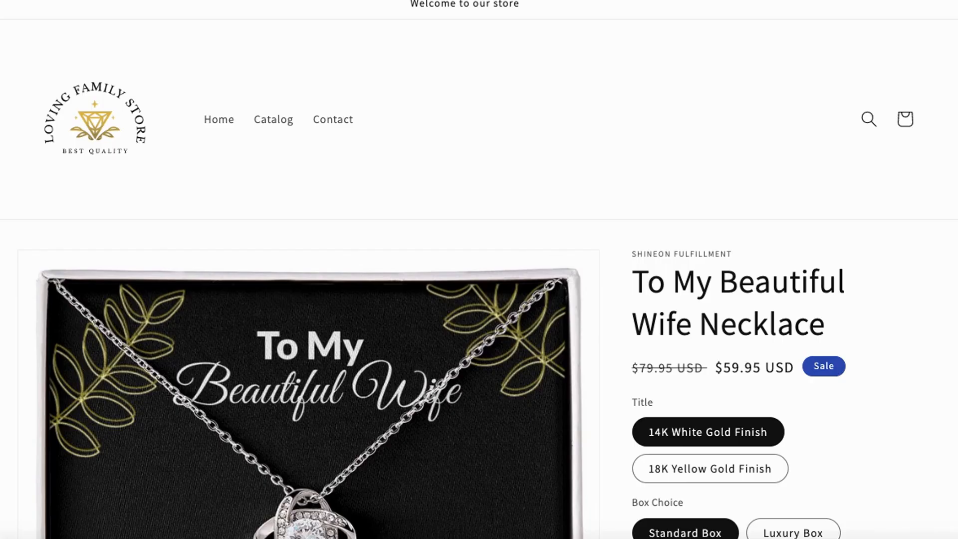
# - Check the published Beautiful Wife necklace page in the storefront, including its variant options, and review the store's product list
pyautogui.scroll(-5, 478, 270)
pyautogui.scroll(2, 478, 269)
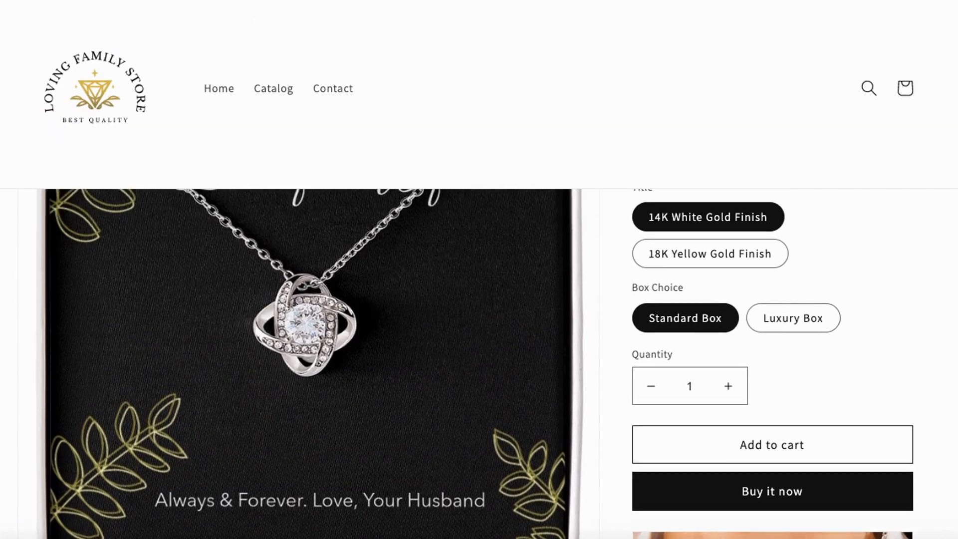
pyautogui.scroll(4, 479, 270)
pyautogui.scroll(-2, 478, 269)
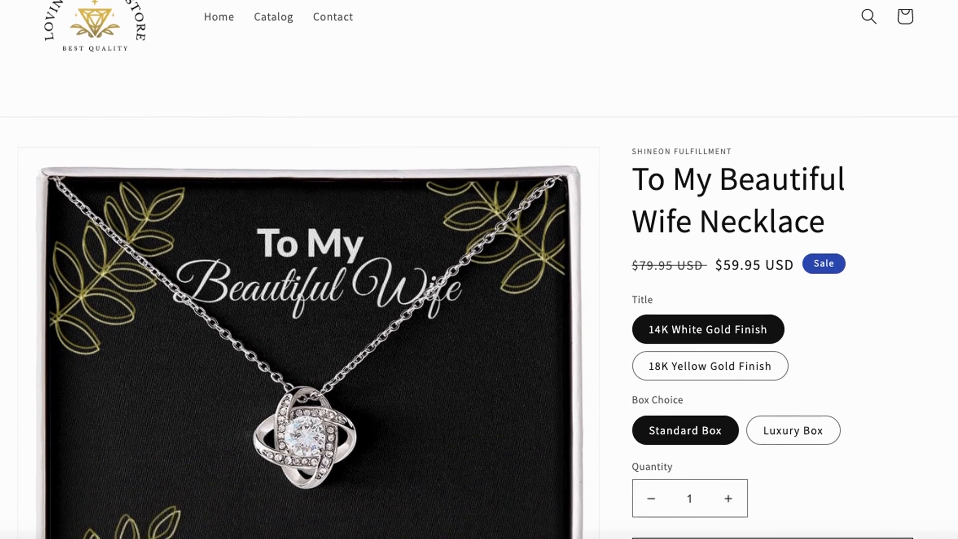
pyautogui.scroll(-1, 479, 269)
pyautogui.scroll(-3, 479, 270)
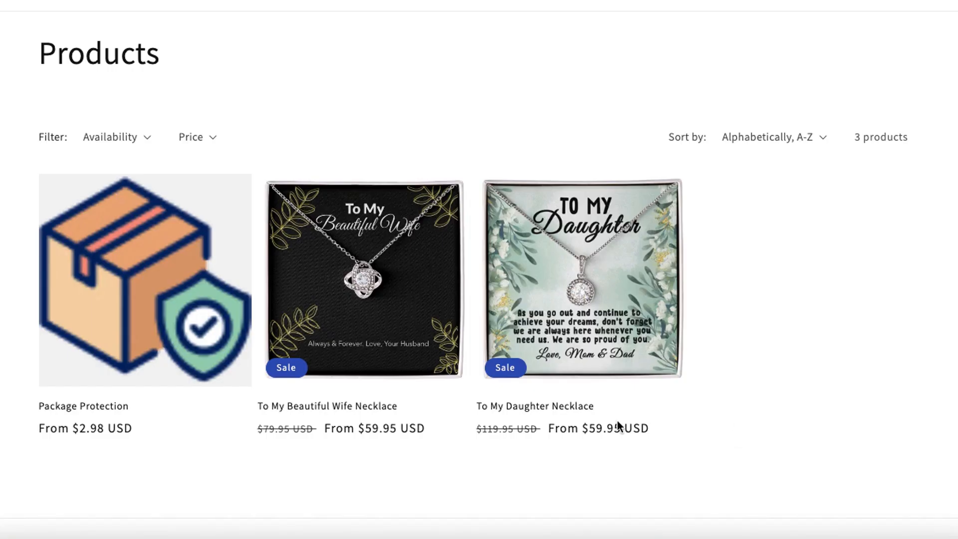
pyautogui.moveTo(222, 455)
pyautogui.mouseDown()
pyautogui.moveTo(726, 425)
pyautogui.moveTo(228, 214)
pyautogui.moveTo(703, 439)
pyautogui.mouseUp()
pyautogui.moveTo(787, 376); pyautogui.dragTo(808, 277)
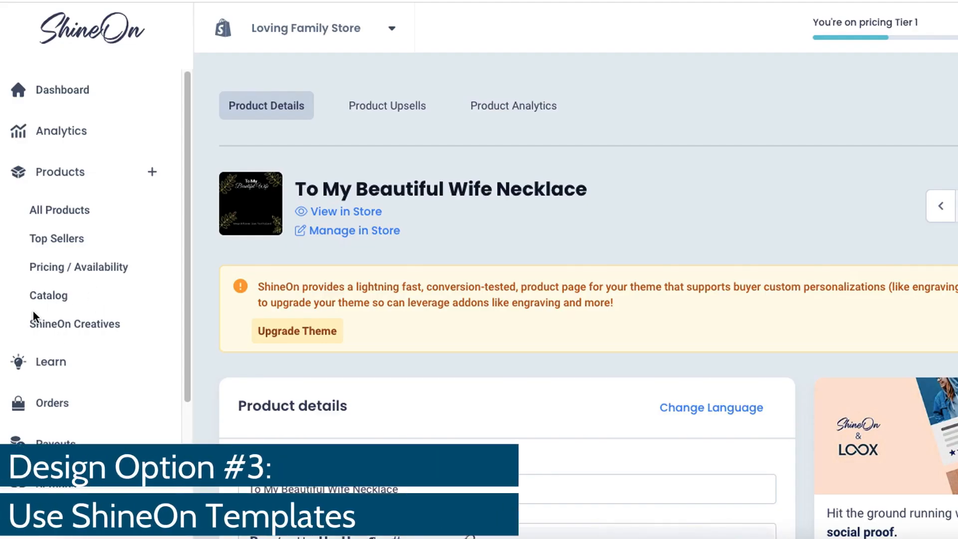
# - Open the ShineOn Creatives library and go to the Message cards folder within Pre-Made Designs
pyautogui.moveTo(33, 310)
pyautogui.mouseDown()
pyautogui.moveTo(14, 366)
pyautogui.moveTo(187, 354)
pyautogui.moveTo(78, 301)
pyautogui.moveTo(22, 294)
pyautogui.mouseUp()
pyautogui.click(108, 326)
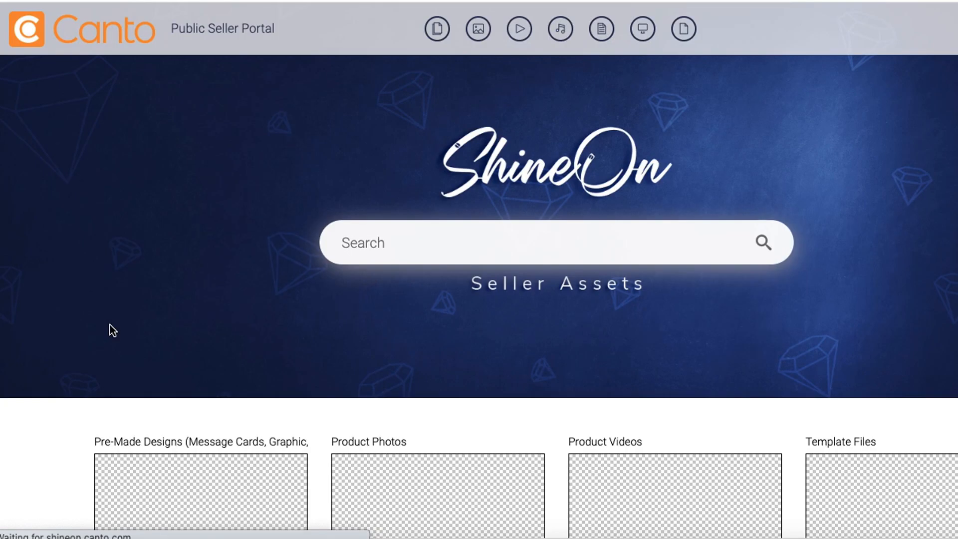
pyautogui.scroll(-2, 354, 303)
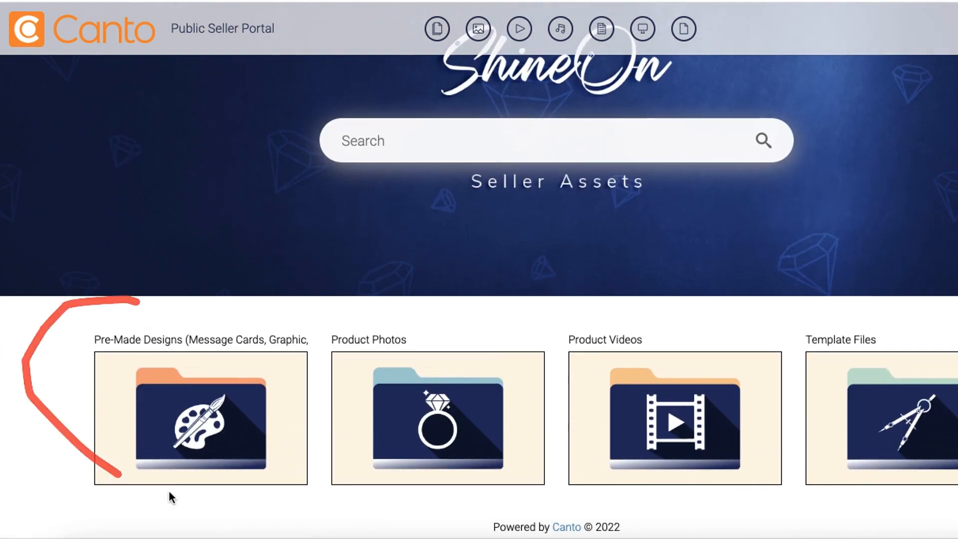
pyautogui.click(188, 410)
pyautogui.click(126, 349)
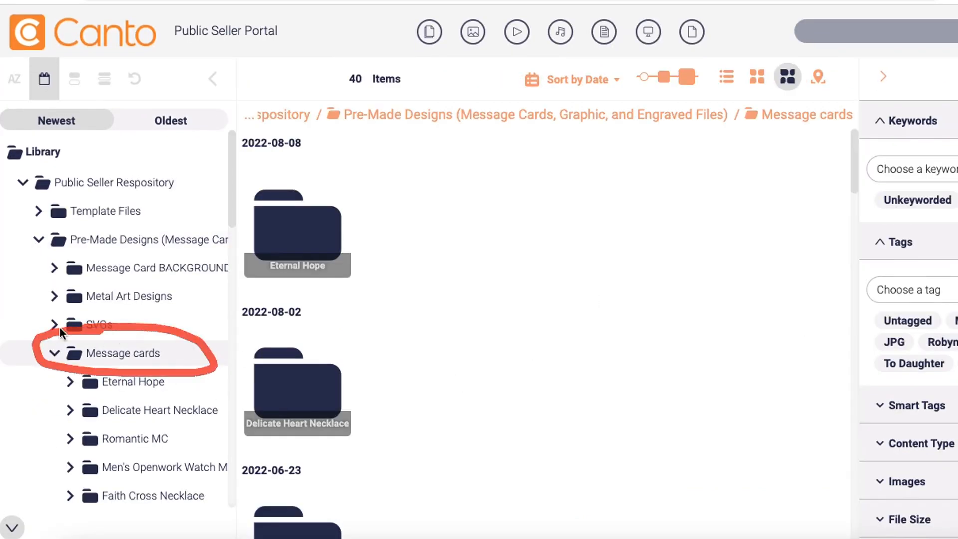
# - Look through the recipient and occasion folders under Message cards and open the Birthday designs
pyautogui.scroll(-6, 126, 336)
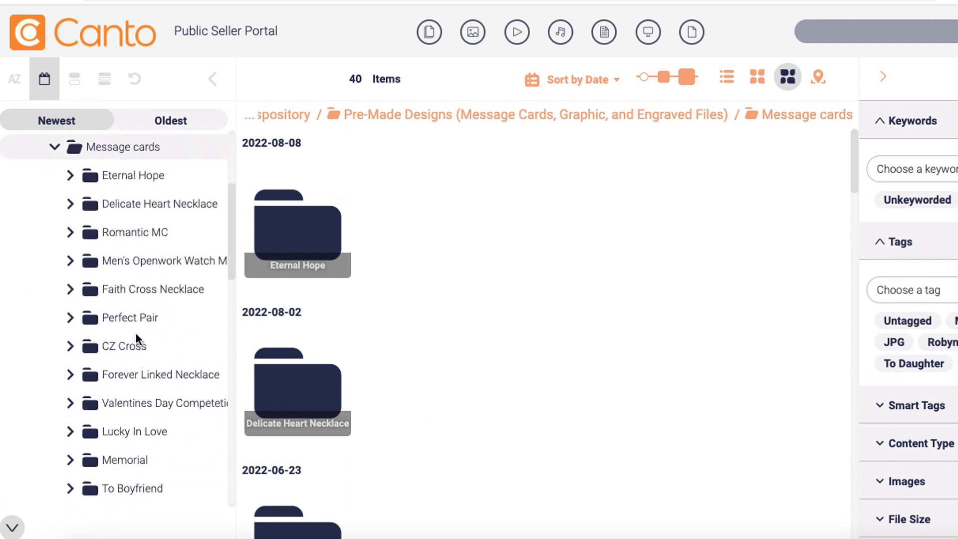
pyautogui.scroll(-4, 109, 378)
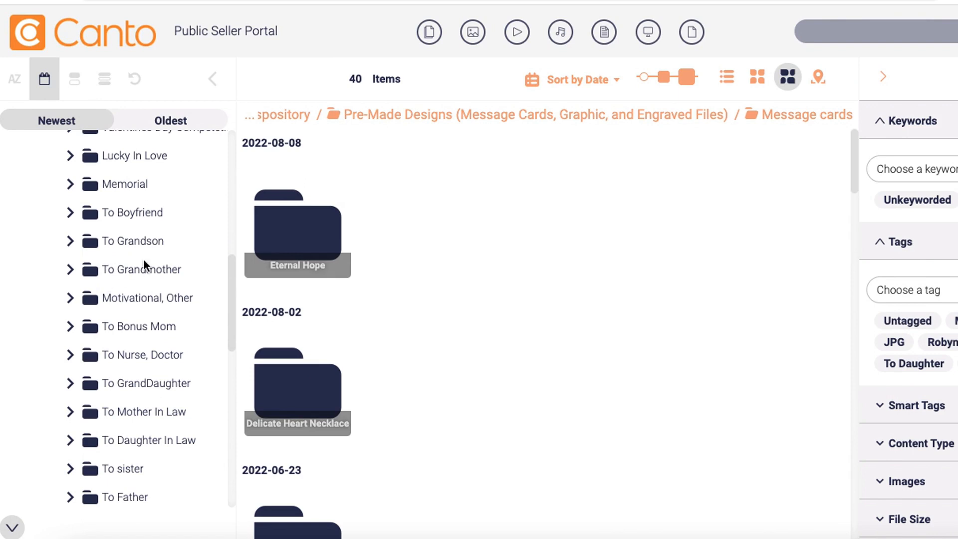
pyautogui.scroll(-2, 150, 434)
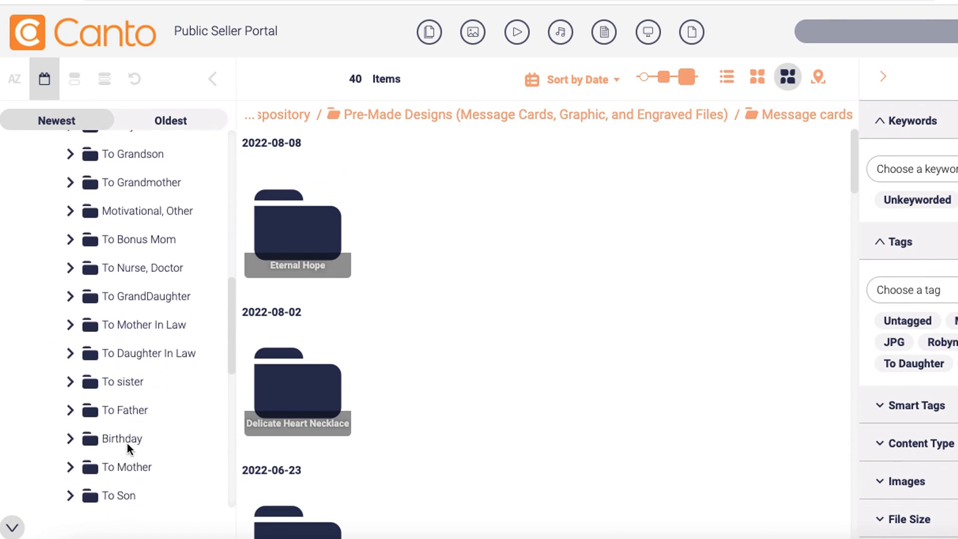
pyautogui.click(127, 442)
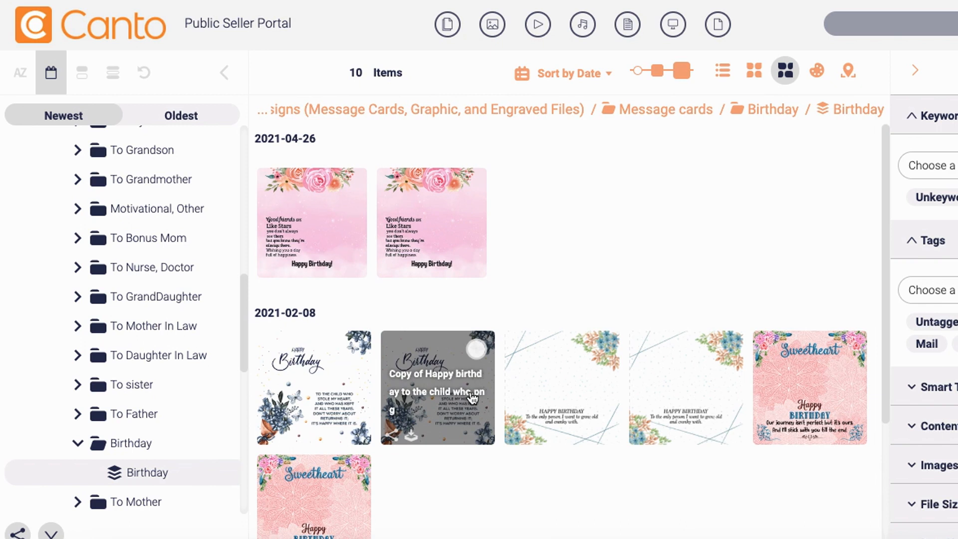
# - Open the To Mother album under Message cards and look through its pre-made designs
pyautogui.scroll(-3, 209, 425)
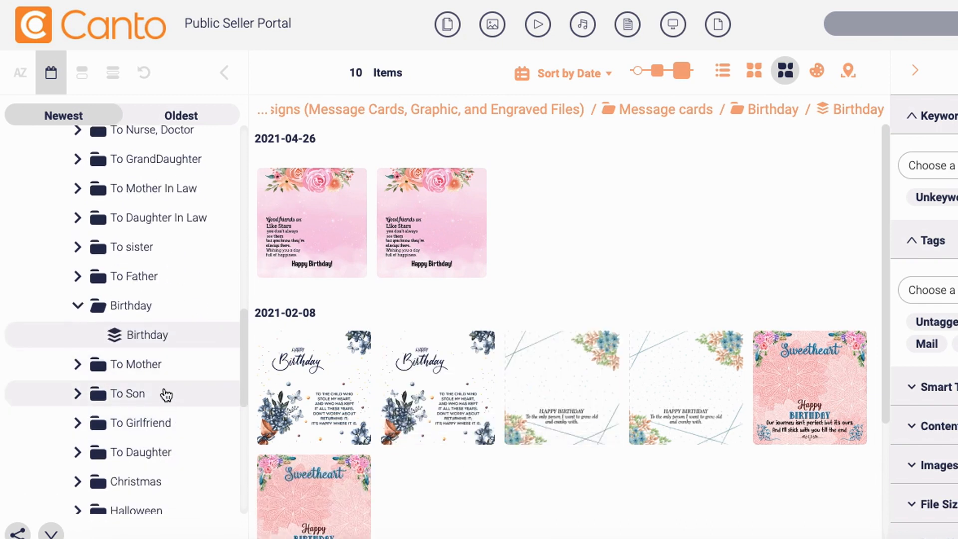
pyautogui.click(157, 369)
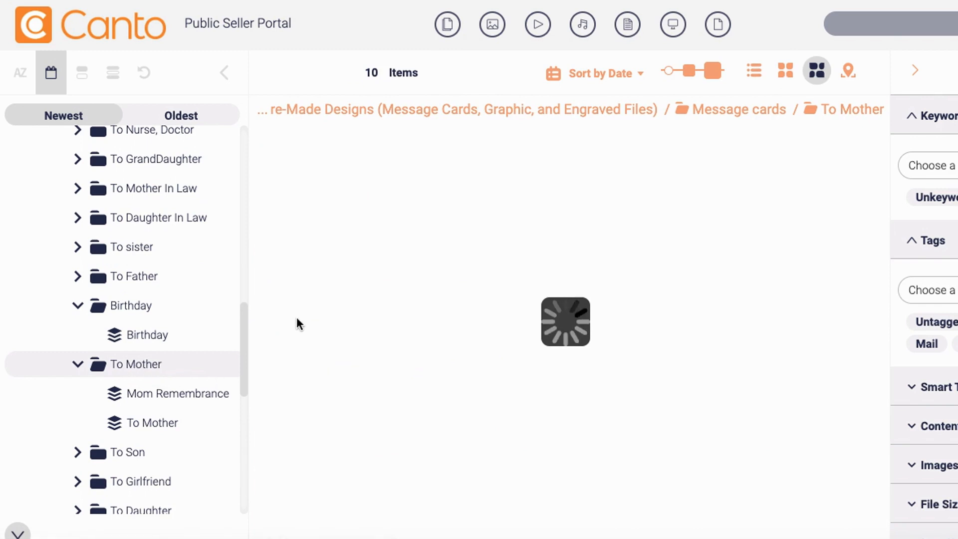
pyautogui.click(152, 422)
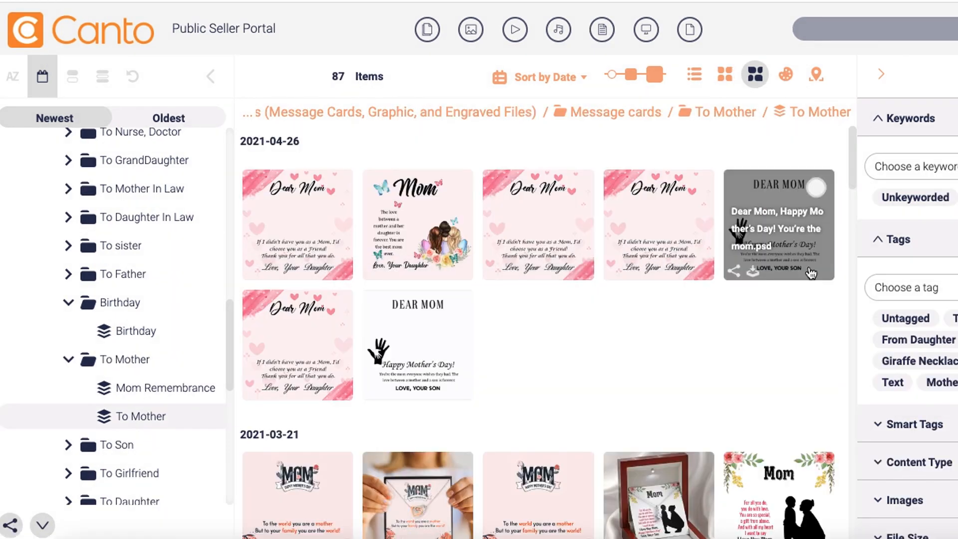
pyautogui.scroll(-6, 797, 319)
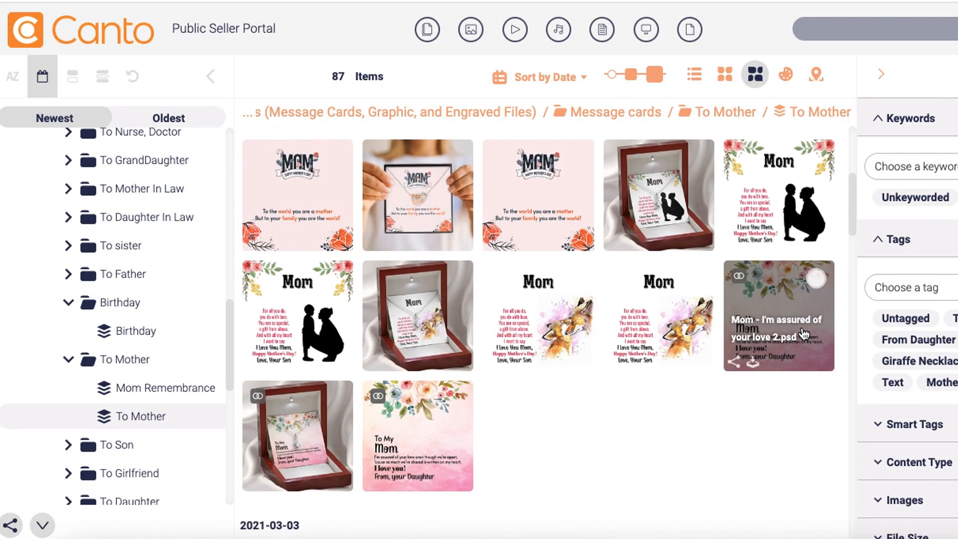
pyautogui.scroll(-5, 748, 352)
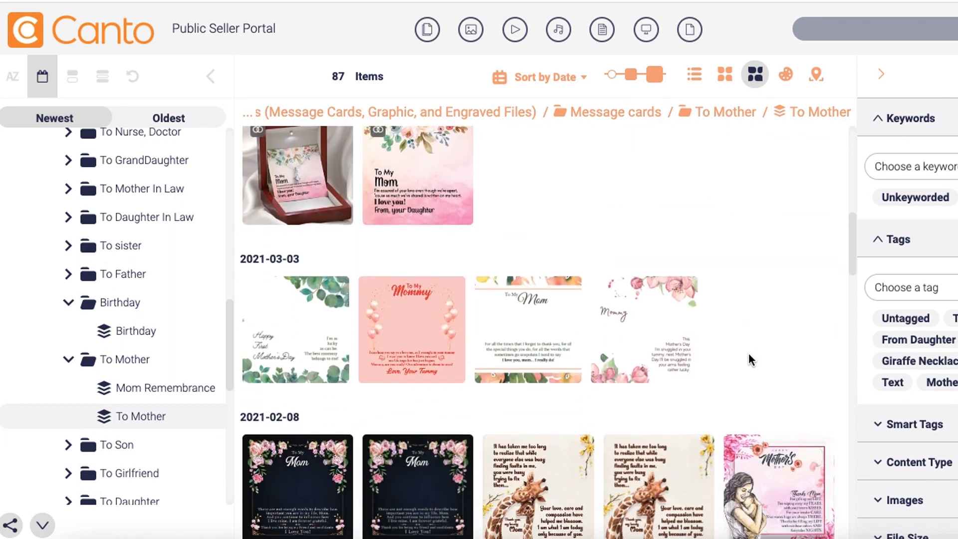
pyautogui.scroll(-7, 748, 353)
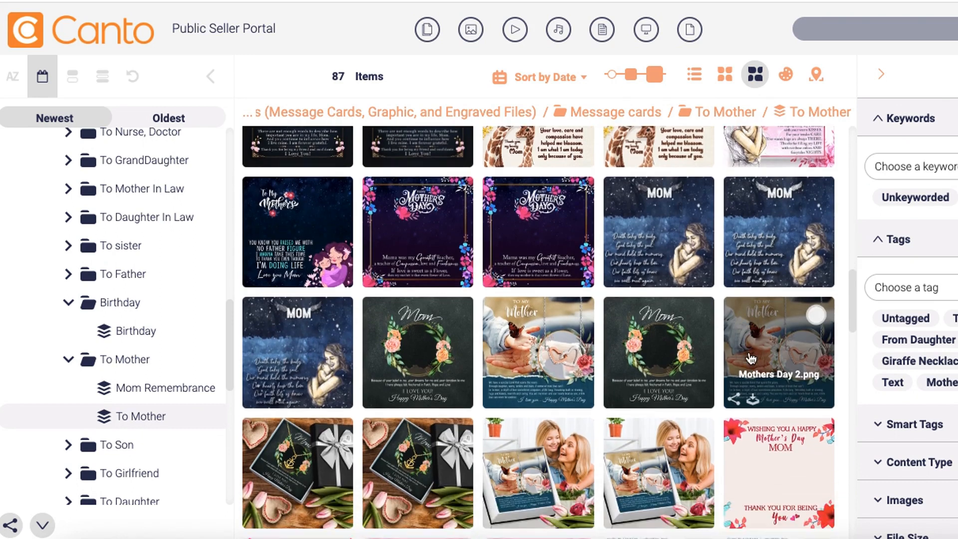
pyautogui.scroll(-3, 750, 358)
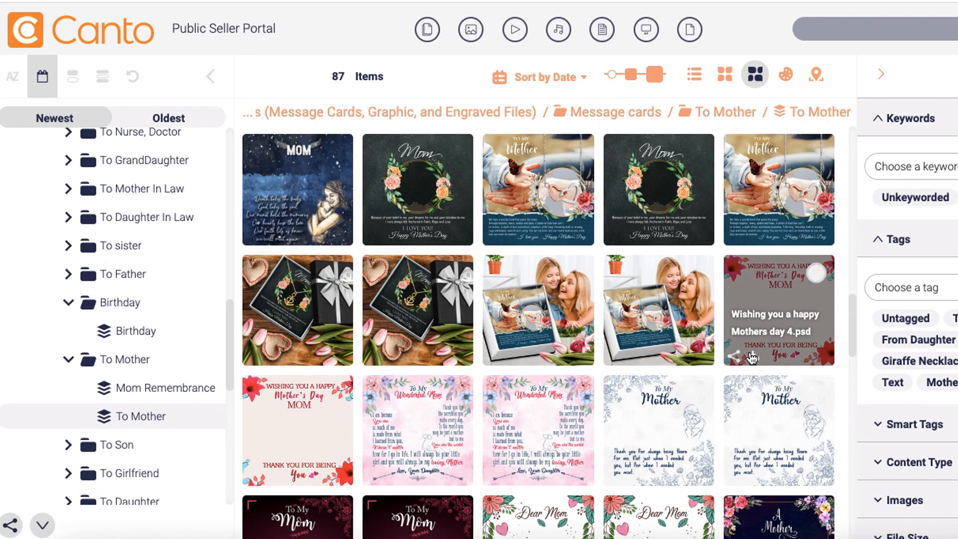
pyautogui.scroll(-2, 752, 357)
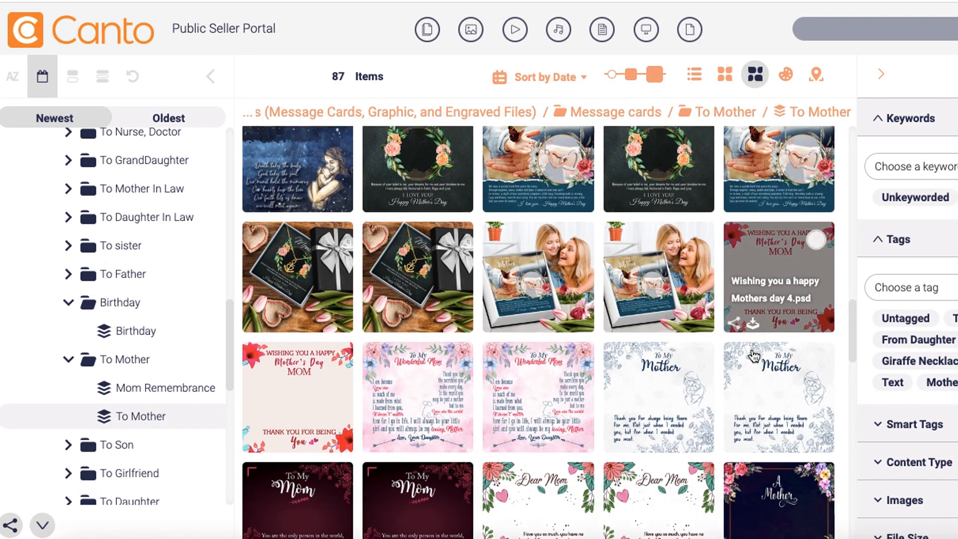
pyautogui.scroll(-2, 753, 356)
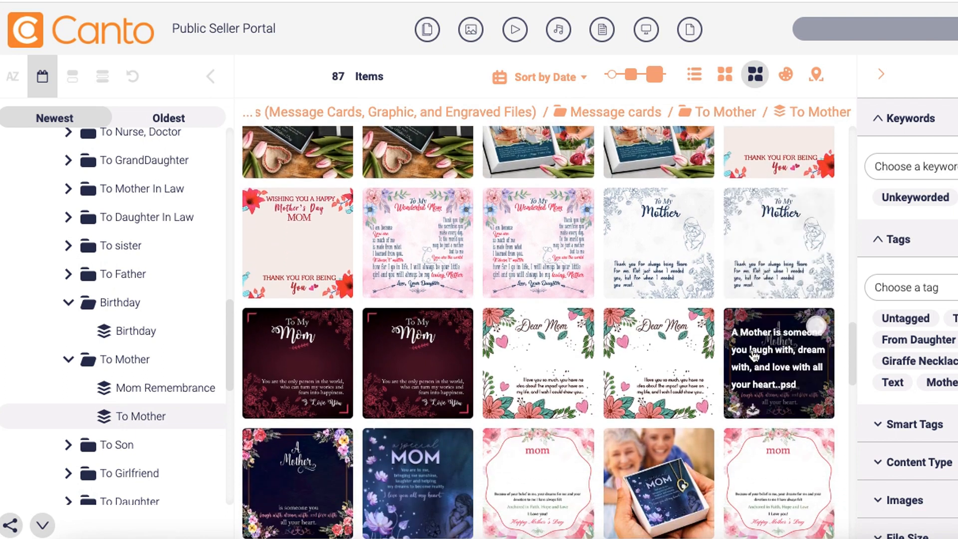
pyautogui.scroll(-4, 754, 355)
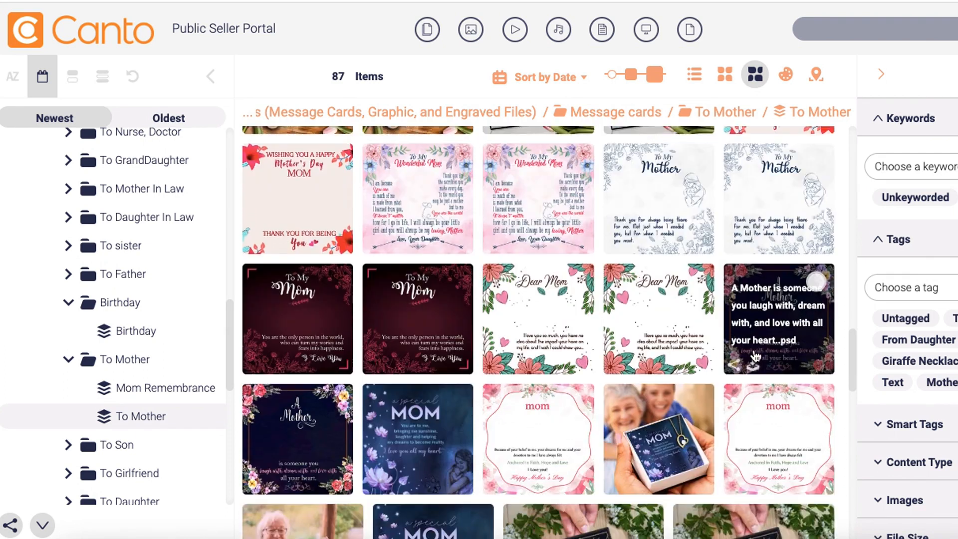
pyautogui.scroll(-6, 421, 361)
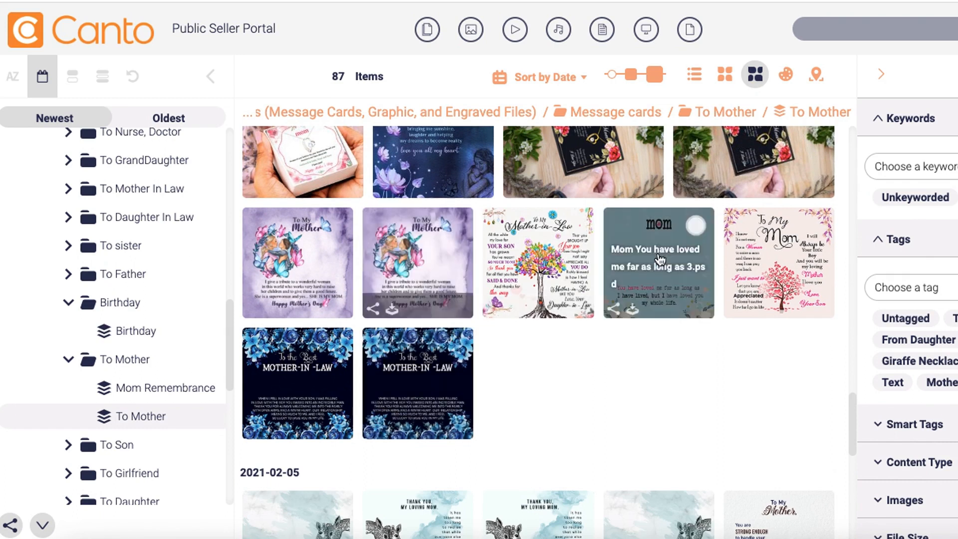
pyautogui.scroll(-4, 609, 391)
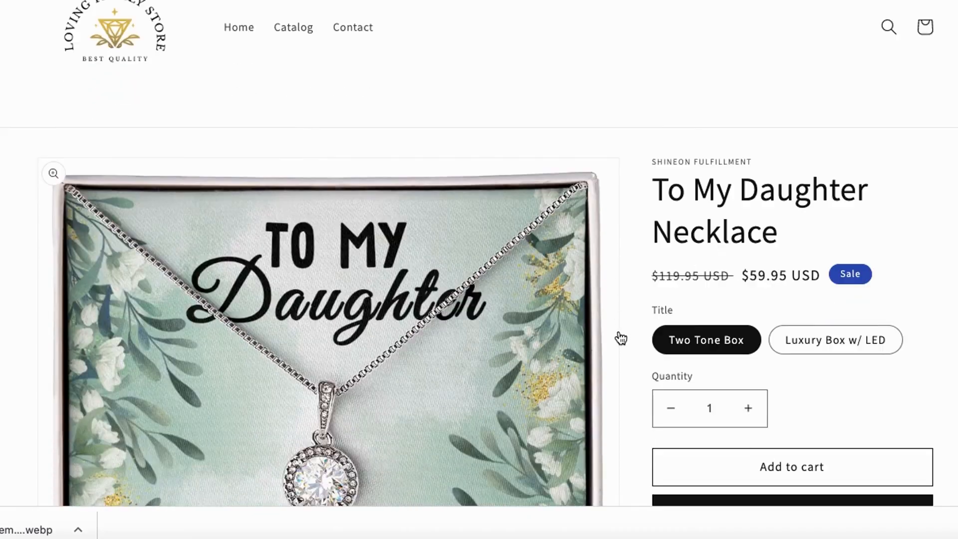
# - Look through the To My Daughter Necklace page in the storefront, including its product images and description
pyautogui.scroll(-12, 619, 337)
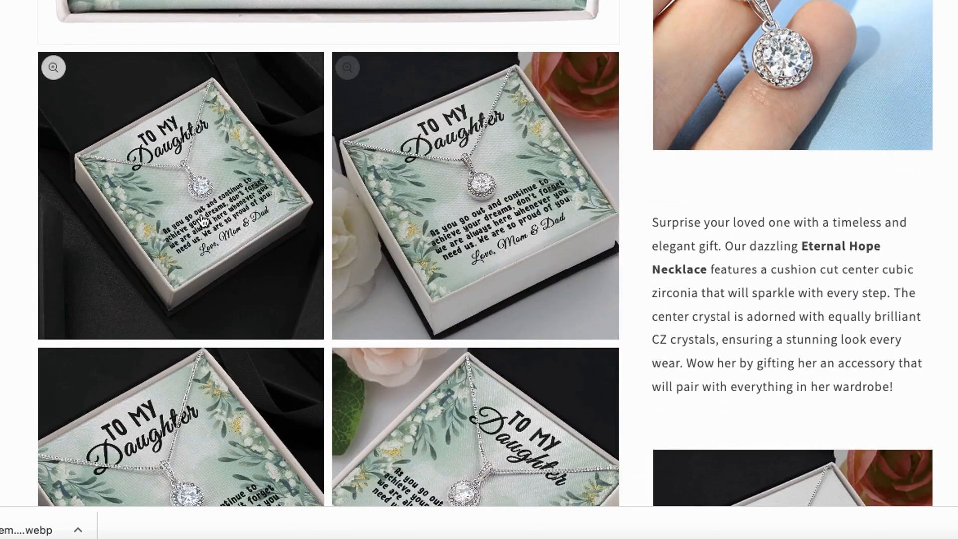
pyautogui.scroll(-5, 378, 271)
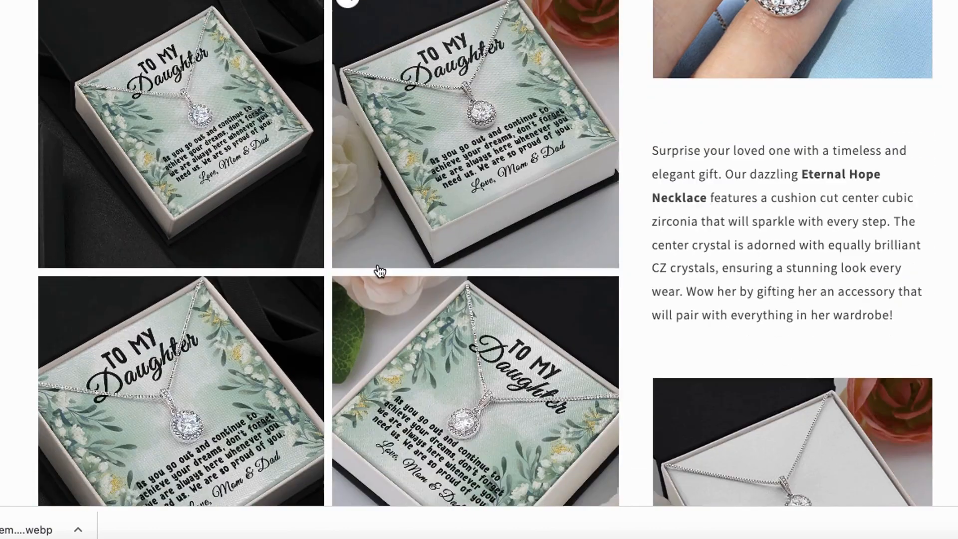
pyautogui.scroll(-2, 448, 299)
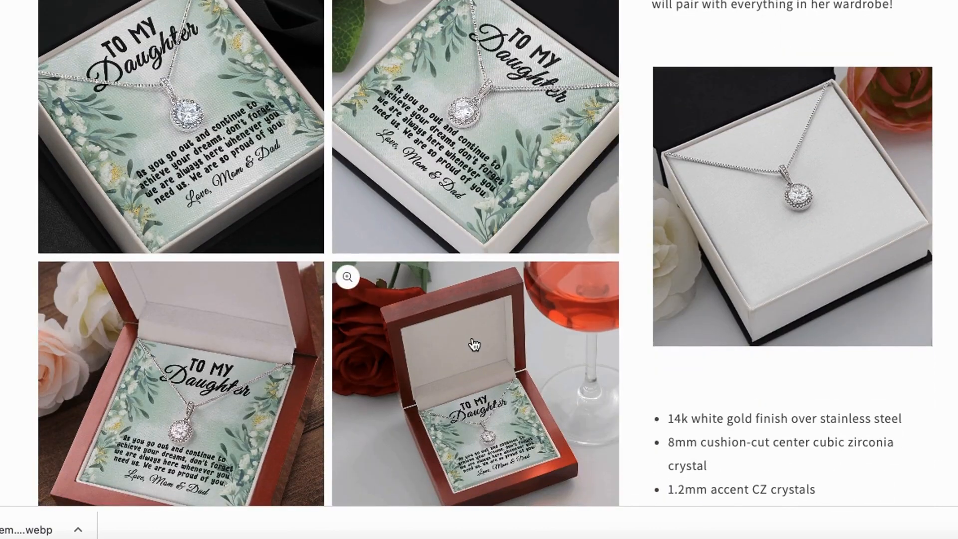
pyautogui.scroll(-2, 489, 294)
pyautogui.scroll(10, 489, 289)
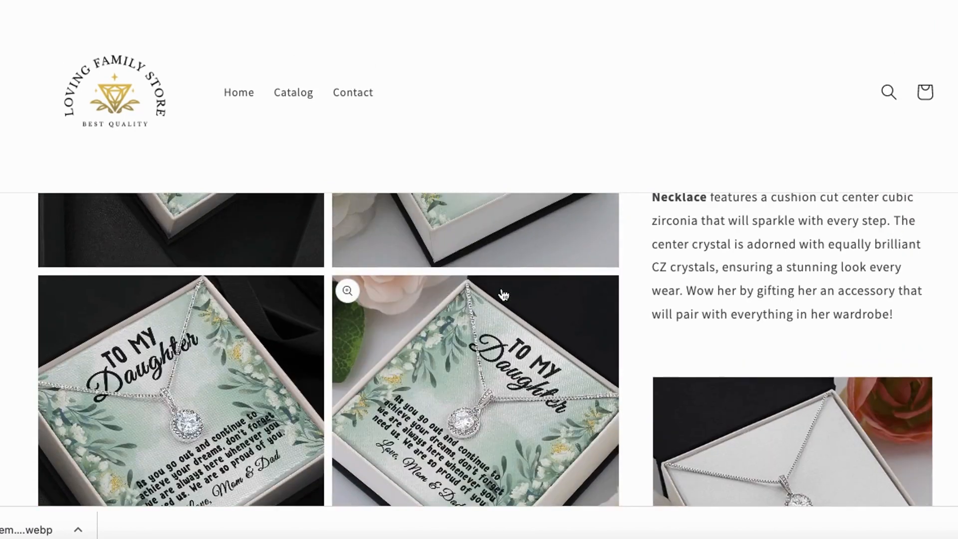
pyautogui.scroll(-2, 503, 295)
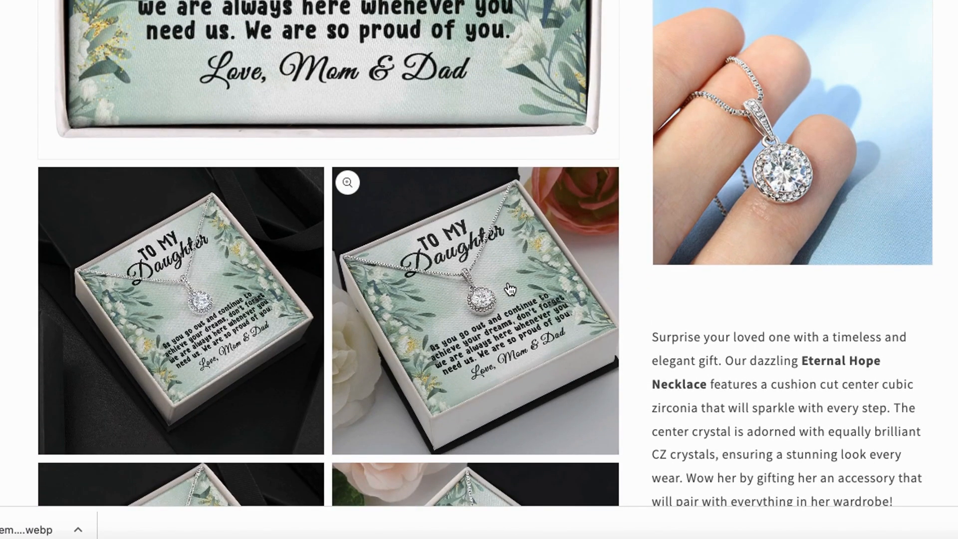
pyautogui.moveTo(442, 161)
pyautogui.mouseDown()
pyautogui.moveTo(296, 224)
pyautogui.moveTo(316, 416)
pyautogui.moveTo(533, 466)
pyautogui.moveTo(611, 156)
pyautogui.mouseUp()
pyautogui.moveTo(561, 133)
pyautogui.mouseDown()
pyautogui.moveTo(376, 124)
pyautogui.moveTo(285, 192)
pyautogui.mouseUp()
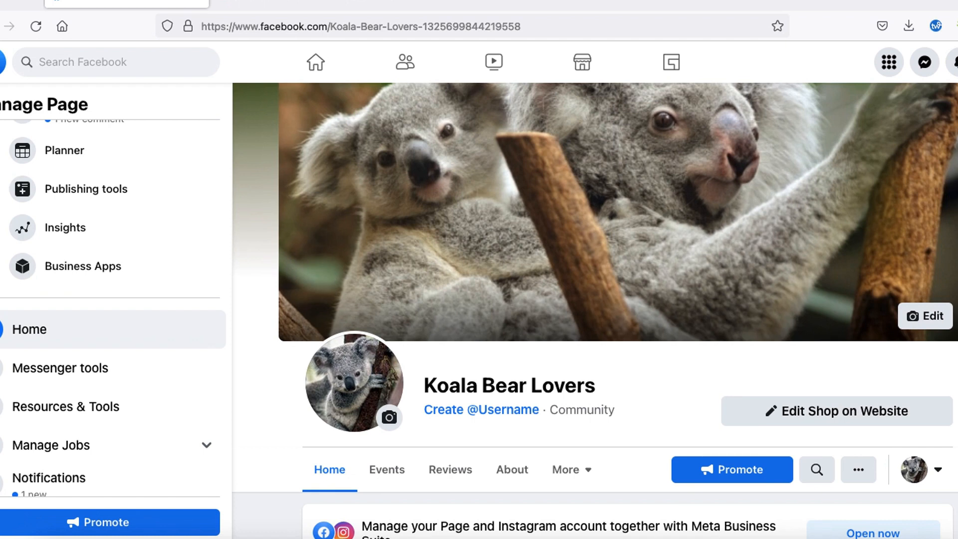
# - View the YouTube tutorial on creating a Facebook page in the Facebook Organic Traffic Training playlist, and return to the Koala Bear Lovers page
pyautogui.click(323, 5)
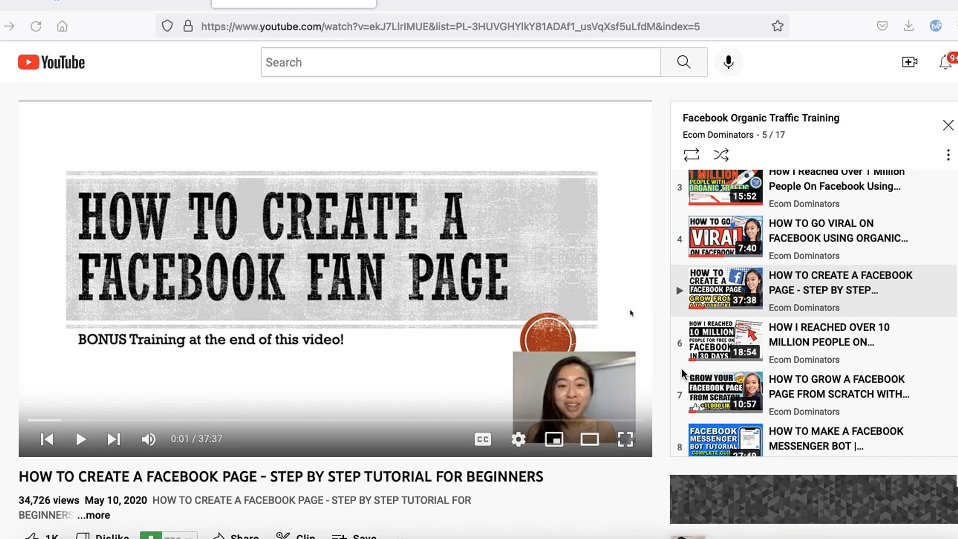
pyautogui.moveTo(730, 250)
pyautogui.mouseDown()
pyautogui.moveTo(649, 265)
pyautogui.moveTo(647, 318)
pyautogui.moveTo(816, 333)
pyautogui.moveTo(945, 329)
pyautogui.moveTo(955, 265)
pyautogui.moveTo(694, 263)
pyautogui.moveTo(640, 279)
pyautogui.moveTo(685, 317)
pyautogui.moveTo(817, 331)
pyautogui.moveTo(927, 271)
pyautogui.moveTo(624, 264)
pyautogui.moveTo(596, 288)
pyautogui.moveTo(692, 319)
pyautogui.moveTo(874, 333)
pyautogui.moveTo(851, 262)
pyautogui.moveTo(675, 254)
pyautogui.moveTo(609, 275)
pyautogui.moveTo(700, 334)
pyautogui.mouseUp()
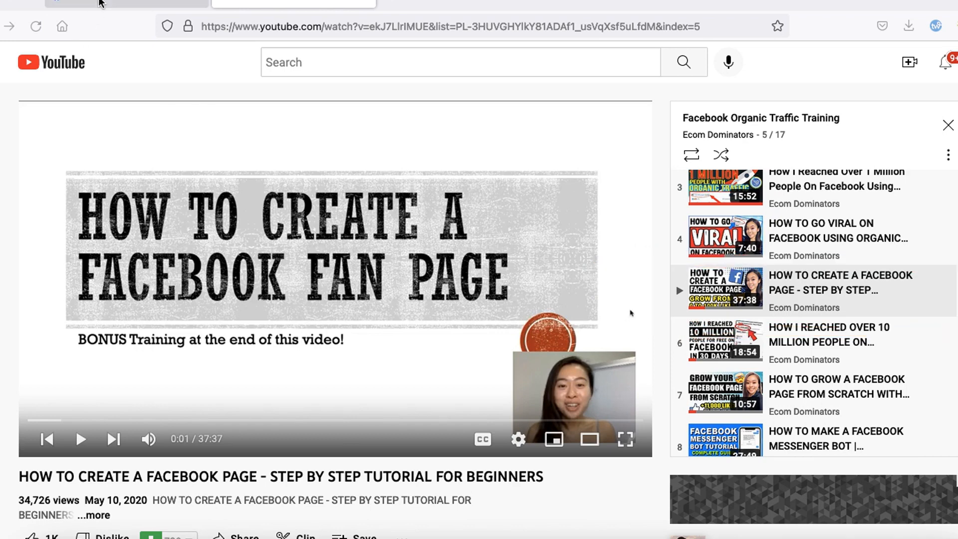
pyautogui.click(124, 4)
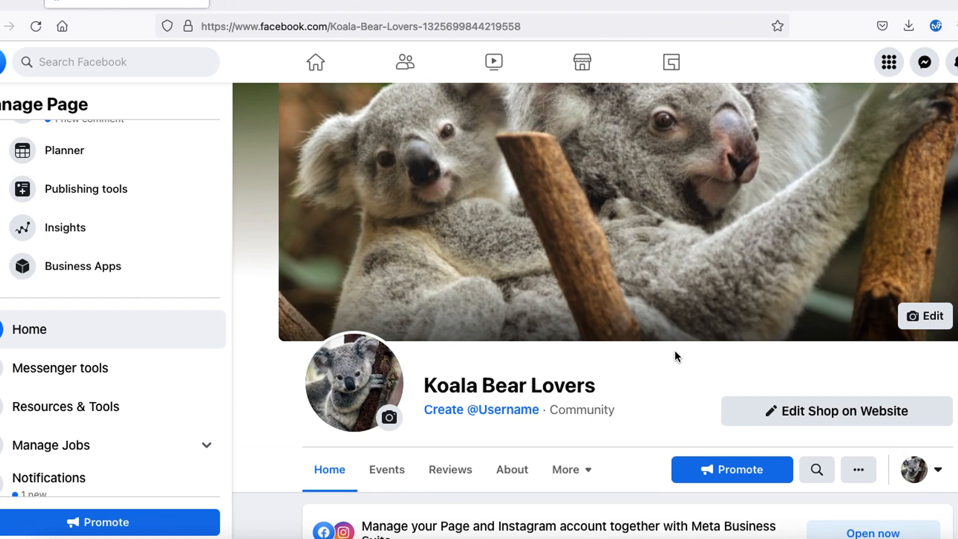
# - Start a new post on the Koala Bear Lovers Facebook page
pyautogui.scroll(-1, 675, 355)
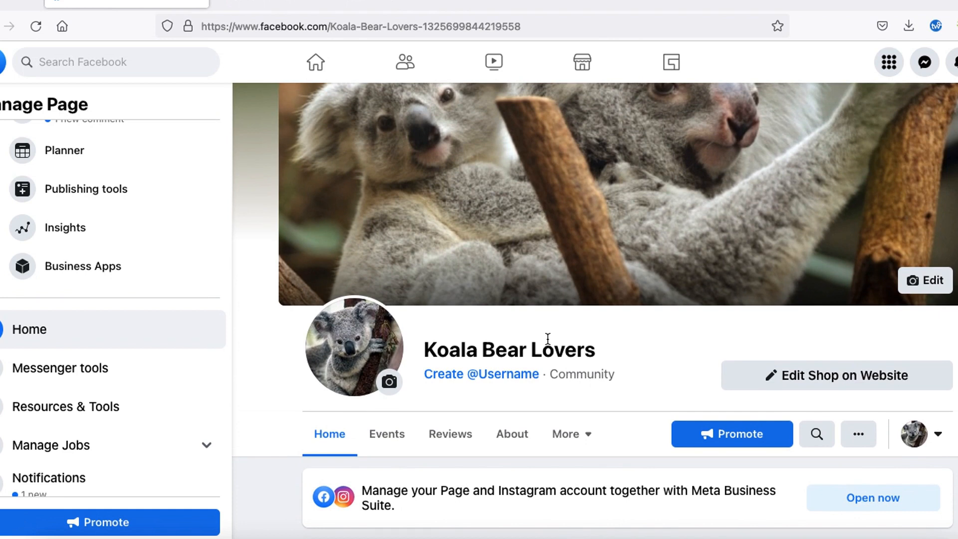
pyautogui.scroll(-5, 547, 338)
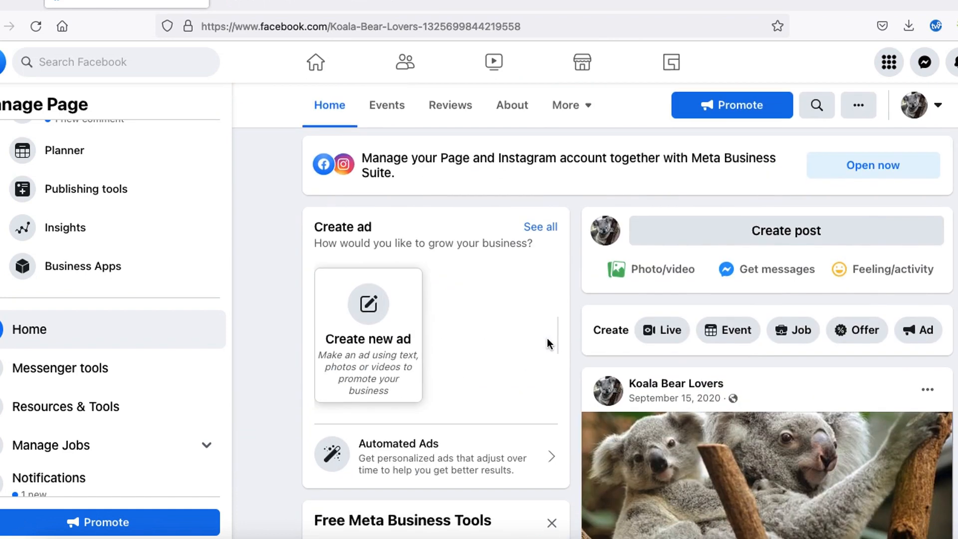
pyautogui.scroll(-1, 547, 339)
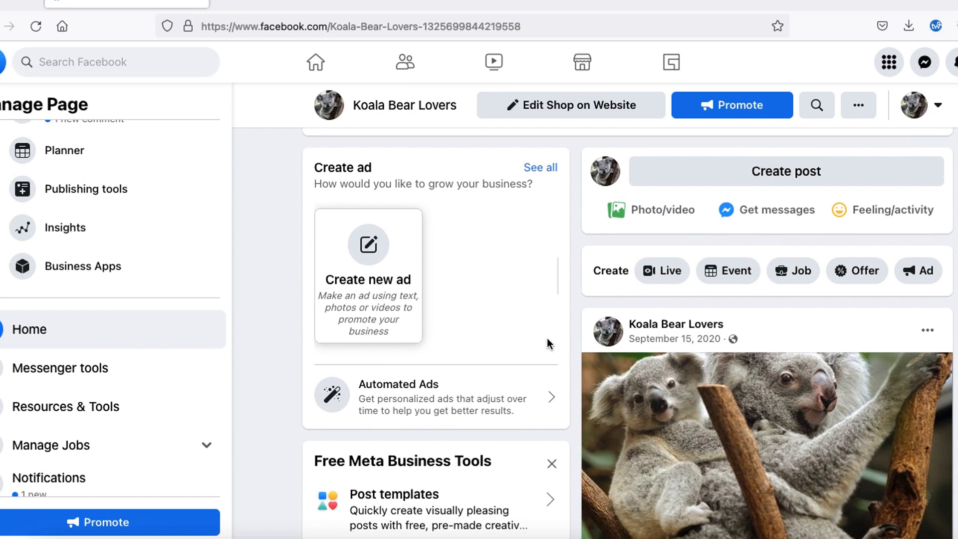
pyautogui.moveTo(732, 133)
pyautogui.mouseDown()
pyautogui.moveTo(692, 198)
pyautogui.moveTo(874, 179)
pyautogui.moveTo(786, 130)
pyautogui.moveTo(681, 218)
pyautogui.moveTo(841, 207)
pyautogui.mouseUp()
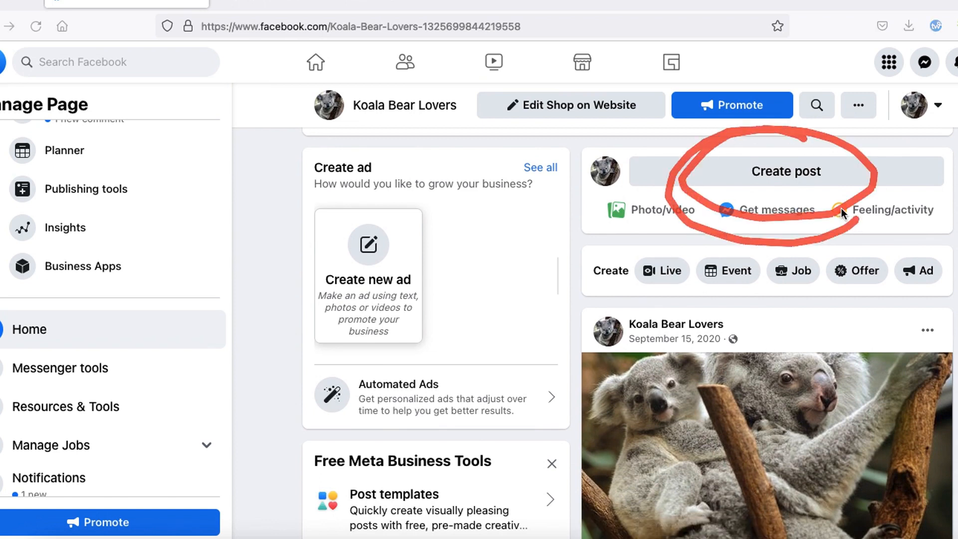
pyautogui.click(785, 172)
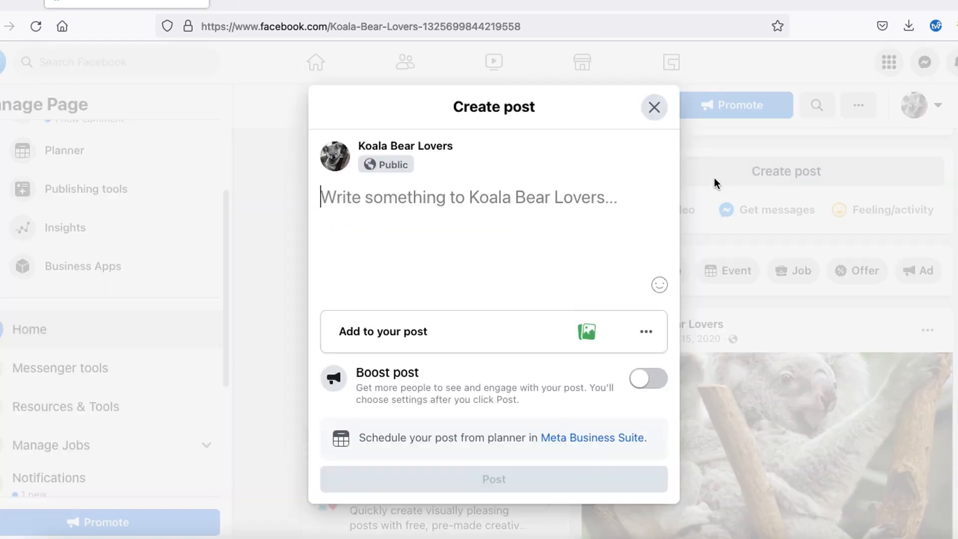
# - Add the To My Daughter necklace photo with the text "Would your daughter love this necklace?" and publish the post
pyautogui.moveTo(578, 305); pyautogui.dragTo(572, 363)
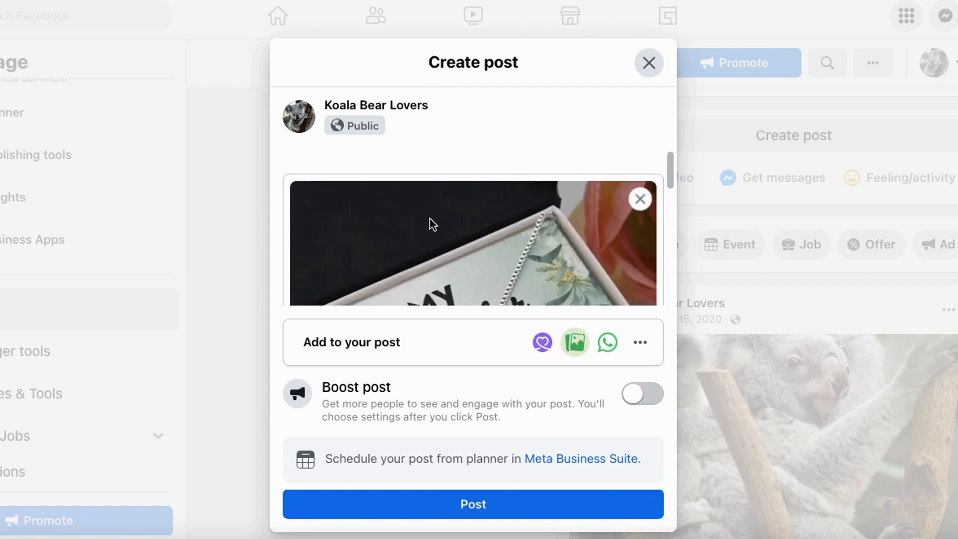
pyautogui.moveTo(304, 152)
pyautogui.mouseDown()
pyautogui.moveTo(269, 209)
pyautogui.moveTo(457, 133)
pyautogui.moveTo(282, 144)
pyautogui.mouseUp()
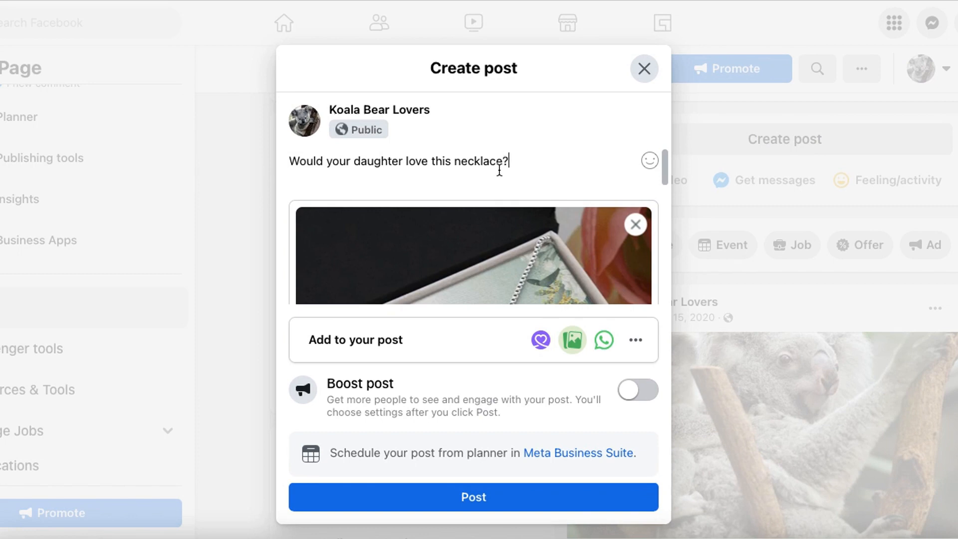
pyautogui.moveTo(463, 456); pyautogui.dragTo(573, 470)
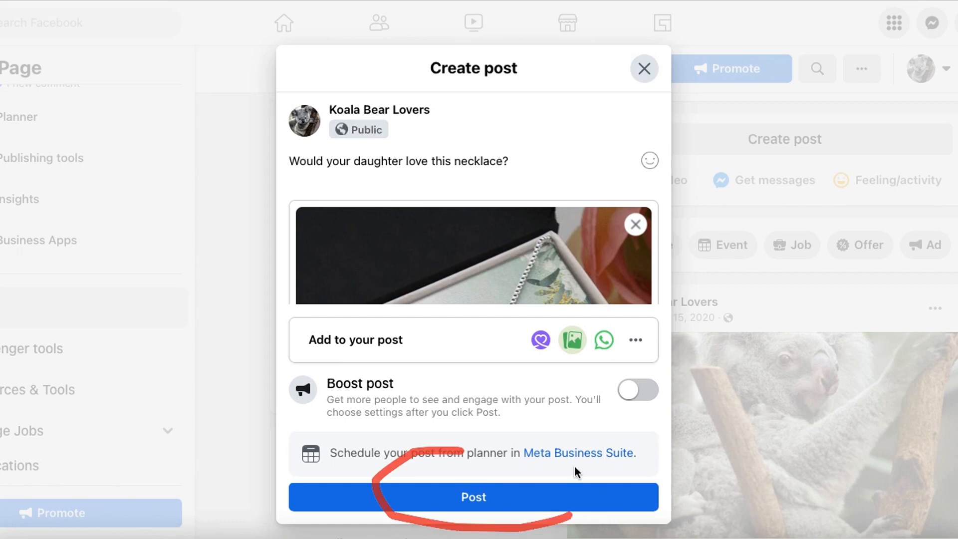
pyautogui.click(464, 496)
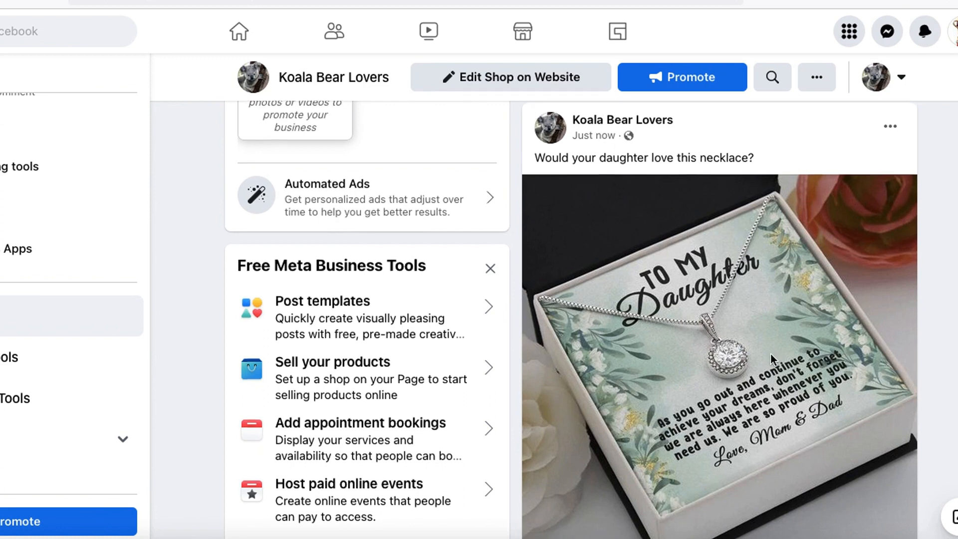
# - Examine the published daughter necklace post on the Koala Bear Lovers page
pyautogui.scroll(-3, 772, 359)
pyautogui.moveTo(581, 480)
pyautogui.mouseDown()
pyautogui.moveTo(525, 529)
pyautogui.moveTo(598, 477)
pyautogui.mouseUp()
pyautogui.moveTo(649, 501); pyautogui.dragTo(676, 466)
pyautogui.moveTo(828, 469)
pyautogui.mouseDown()
pyautogui.moveTo(746, 490)
pyautogui.moveTo(880, 498)
pyautogui.moveTo(762, 464)
pyautogui.mouseUp()
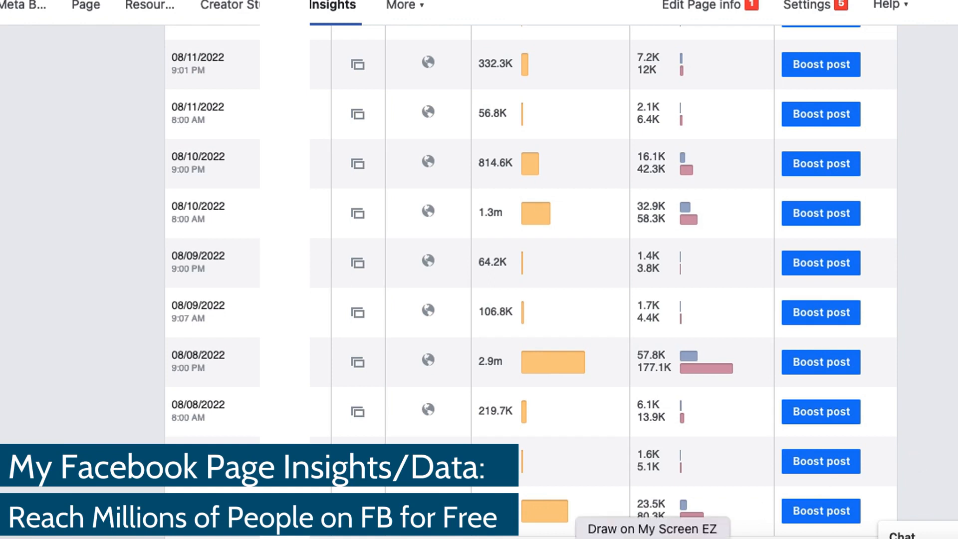
# - In the Facebook page Insights, check the organic and paid reach of the posts from 08/07/2022 to 08/11/2022
pyautogui.moveTo(551, 62)
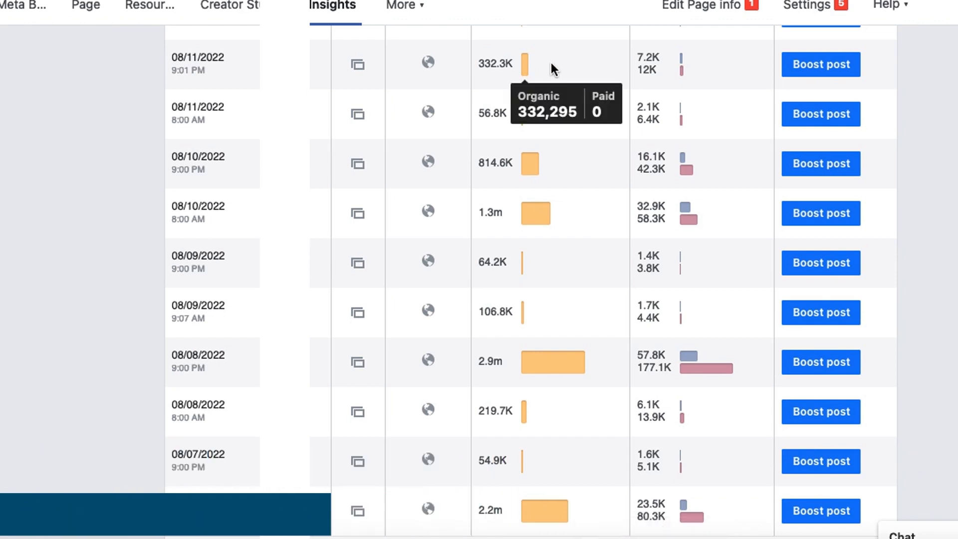
pyautogui.moveTo(525, 166)
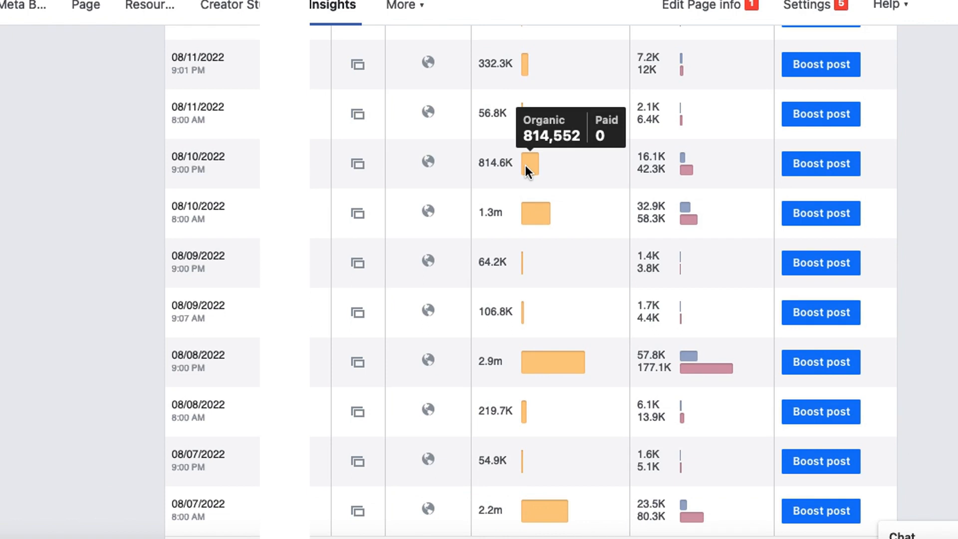
pyautogui.moveTo(531, 212)
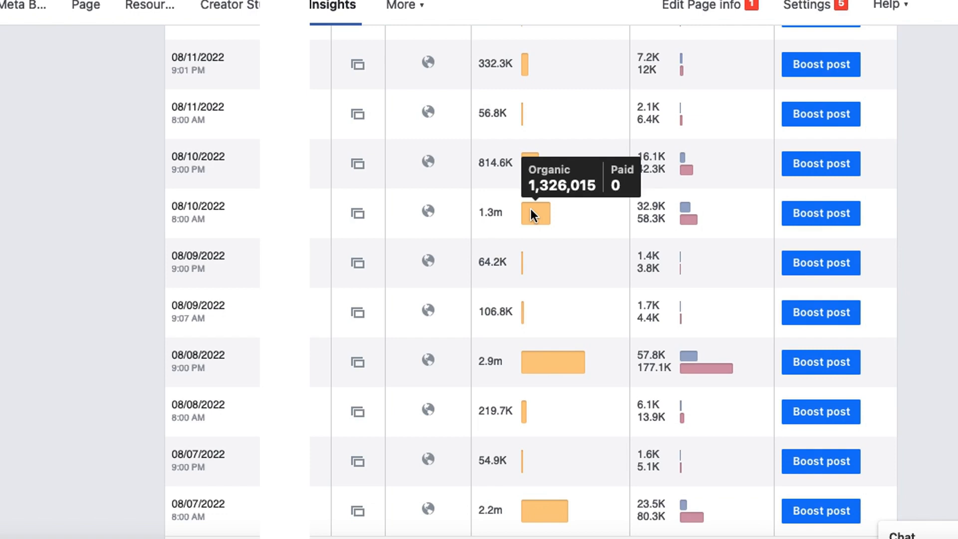
pyautogui.moveTo(529, 356)
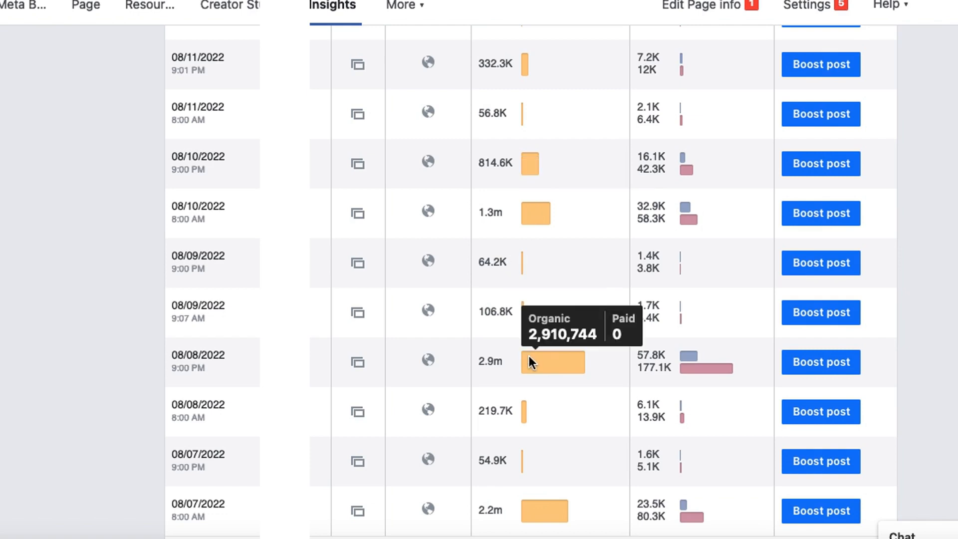
pyautogui.scroll(-3, 549, 384)
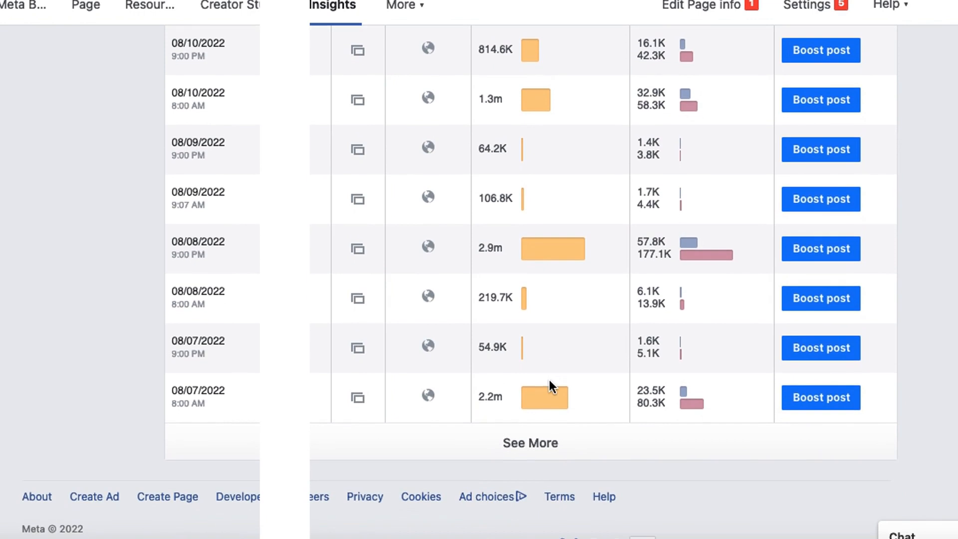
# - Load more posts in the Insights list and check the organic and paid reach of those from 07/31/2022 to 08/06/2022
pyautogui.click(544, 443)
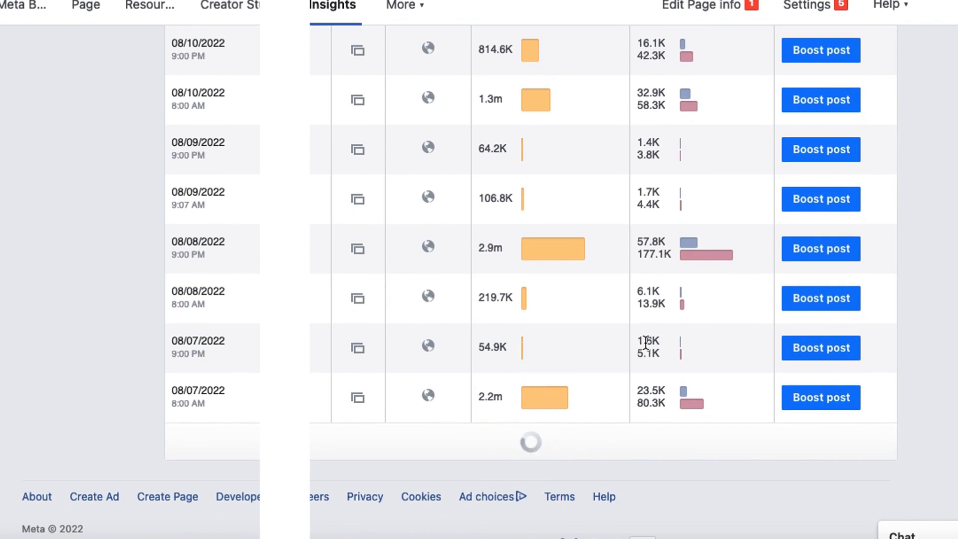
pyautogui.scroll(-5, 628, 346)
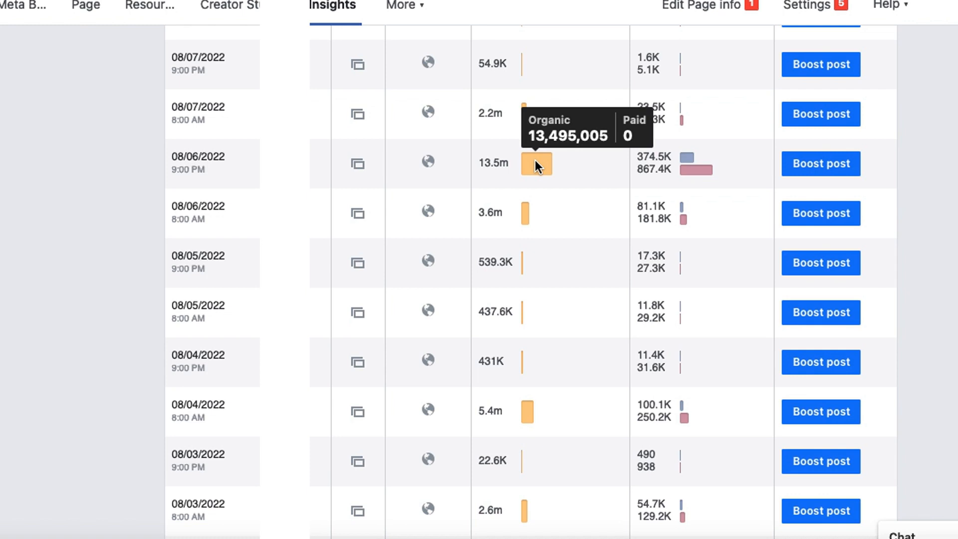
pyautogui.scroll(-2, 539, 204)
pyautogui.moveTo(536, 335)
pyautogui.scroll(-4, 569, 388)
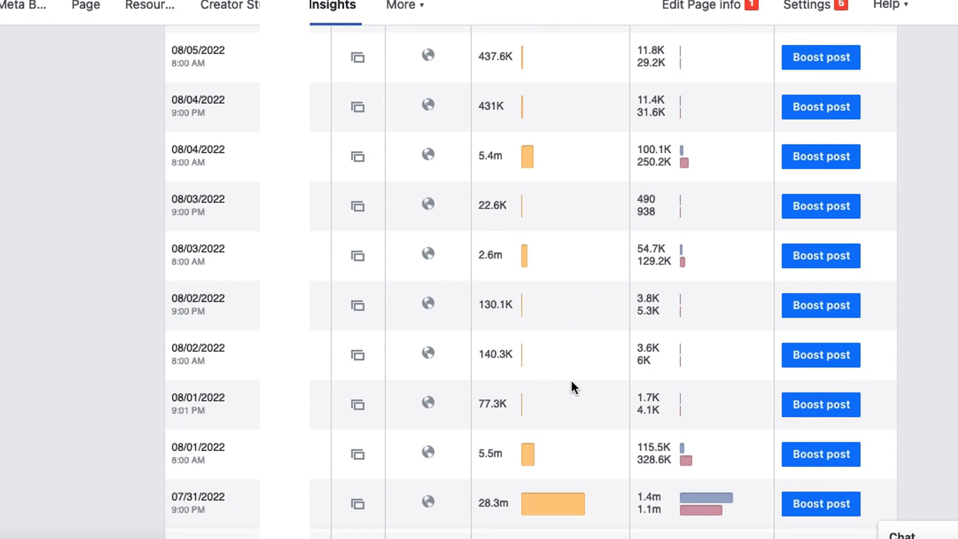
pyautogui.scroll(-3, 586, 349)
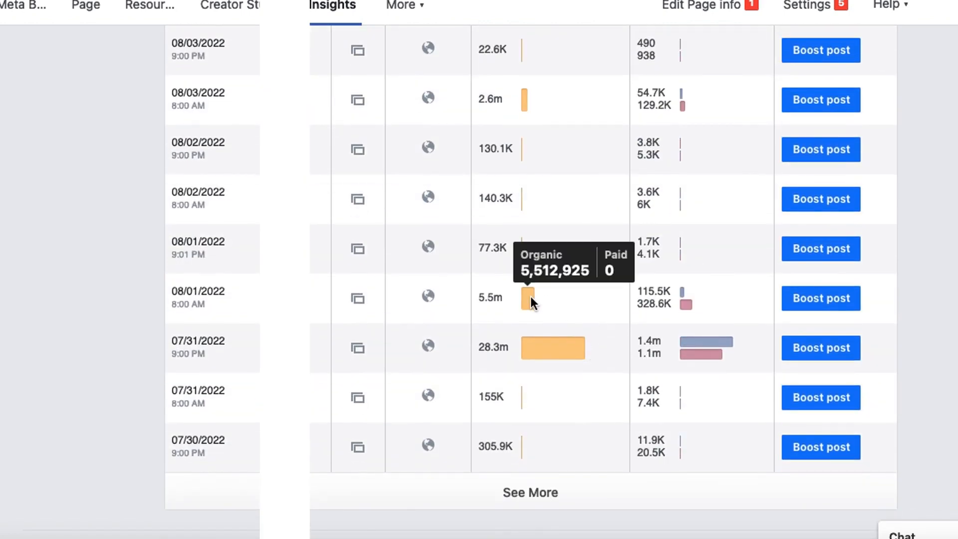
pyautogui.moveTo(552, 355)
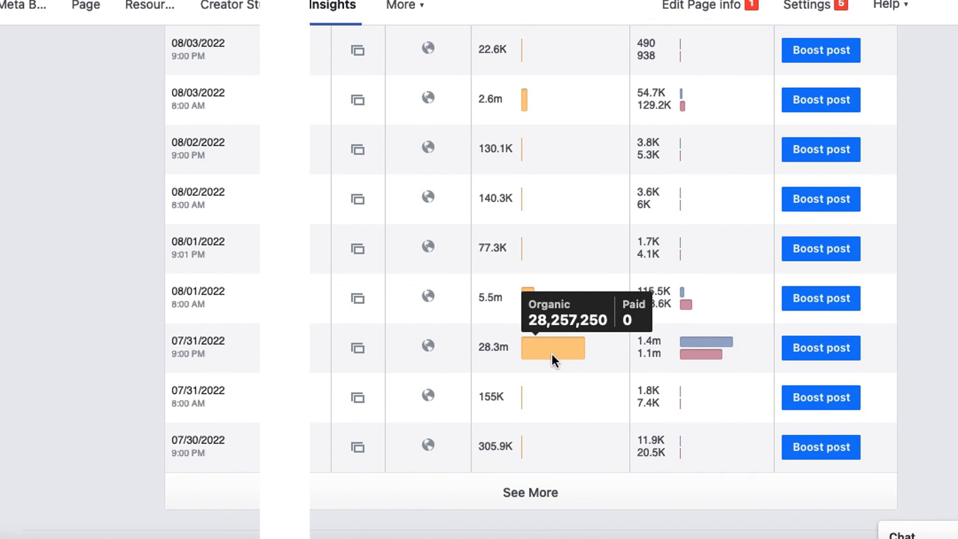
# - Load the next batch of older posts in the Insights list and check the reach of the late July 2022 posts
pyautogui.click(561, 492)
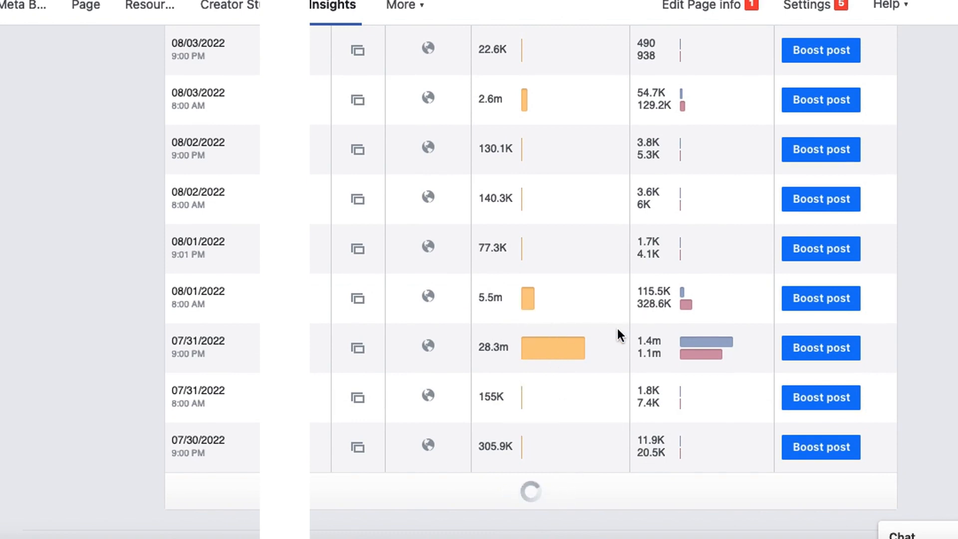
pyautogui.scroll(-3, 624, 322)
pyautogui.scroll(-3, 625, 322)
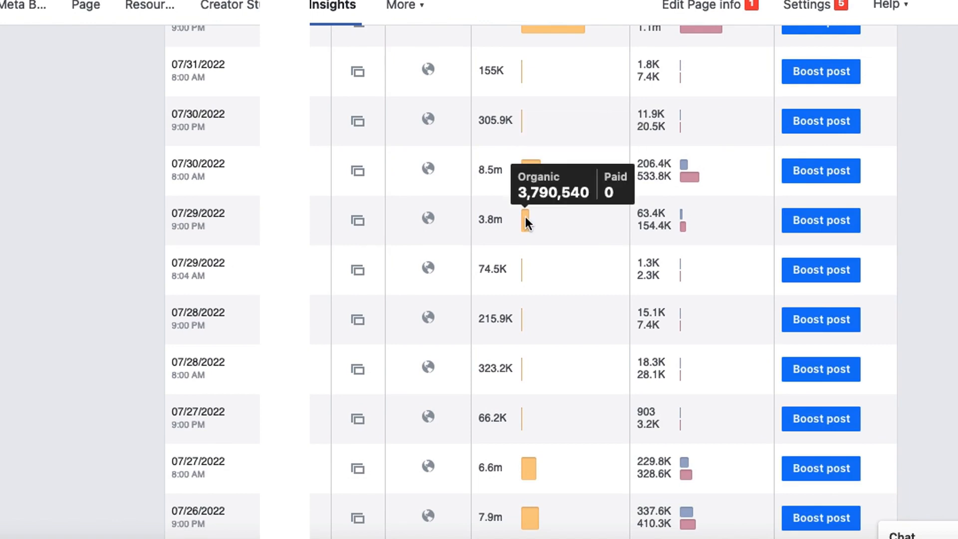
pyautogui.scroll(-3, 525, 221)
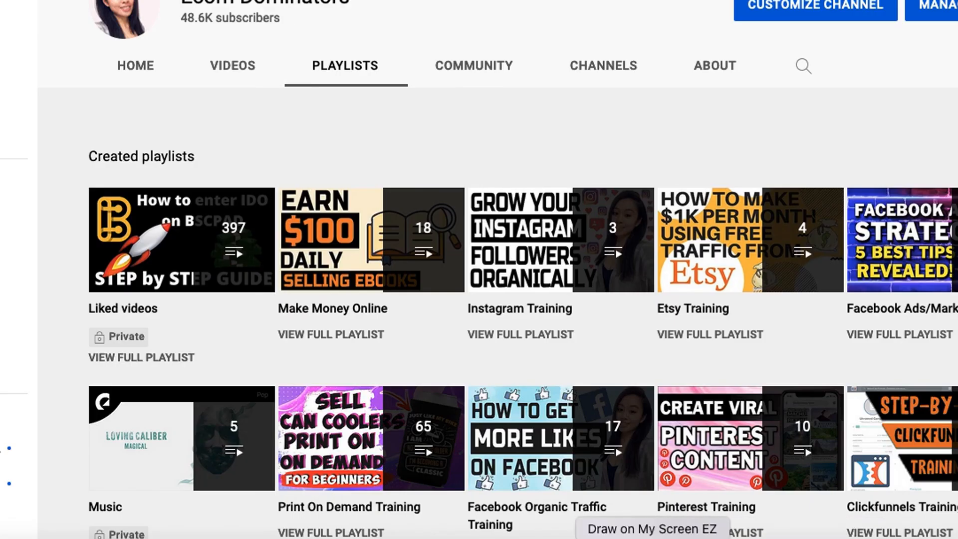
# - On the Ecom Dominators YouTube channel, look through the created playlists for the Facebook Organic Traffic Training playlist
pyautogui.moveTo(362, 20); pyautogui.dragTo(319, 14)
pyautogui.moveTo(270, 50); pyautogui.dragTo(337, 26)
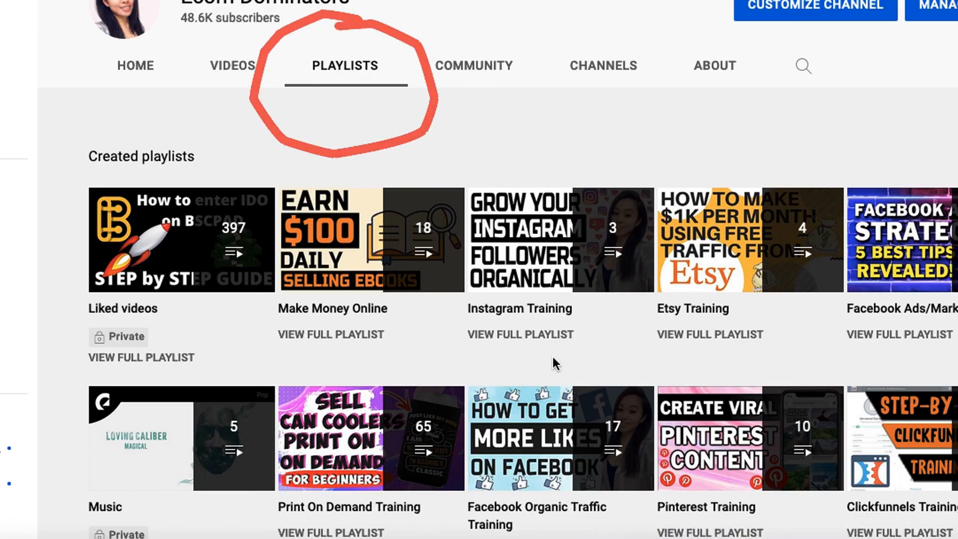
pyautogui.scroll(-2, 552, 358)
pyautogui.moveTo(538, 264)
pyautogui.mouseDown()
pyautogui.moveTo(438, 468)
pyautogui.moveTo(447, 511)
pyautogui.moveTo(662, 517)
pyautogui.moveTo(639, 282)
pyautogui.mouseUp()
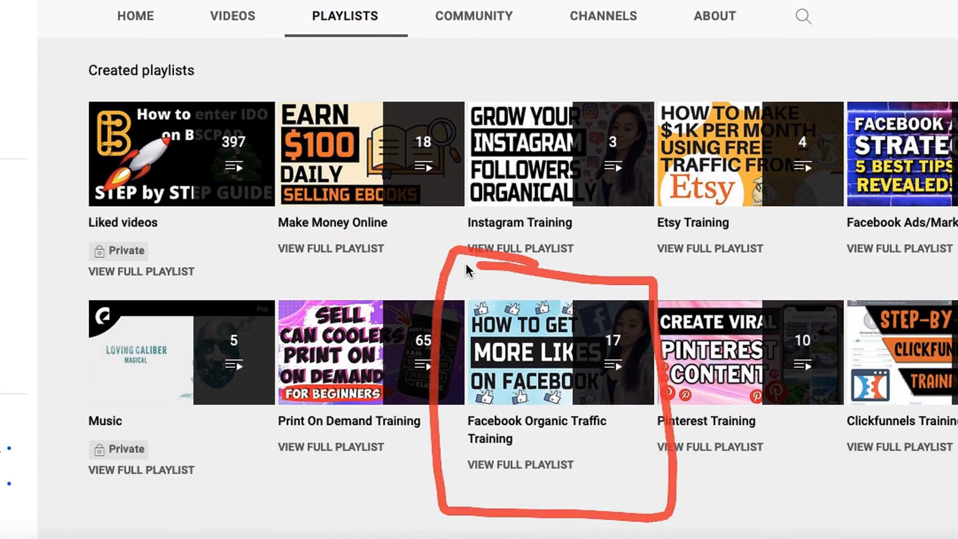